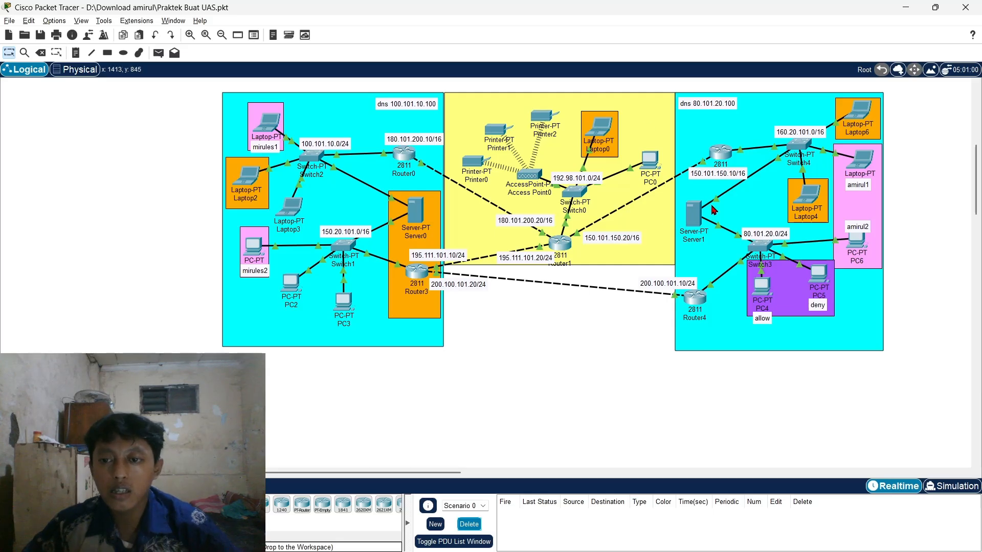
- Review Router0's FastEthernet0/0 and FastEthernet0/1 interface addresses, then close Router0
left_click(404, 153)
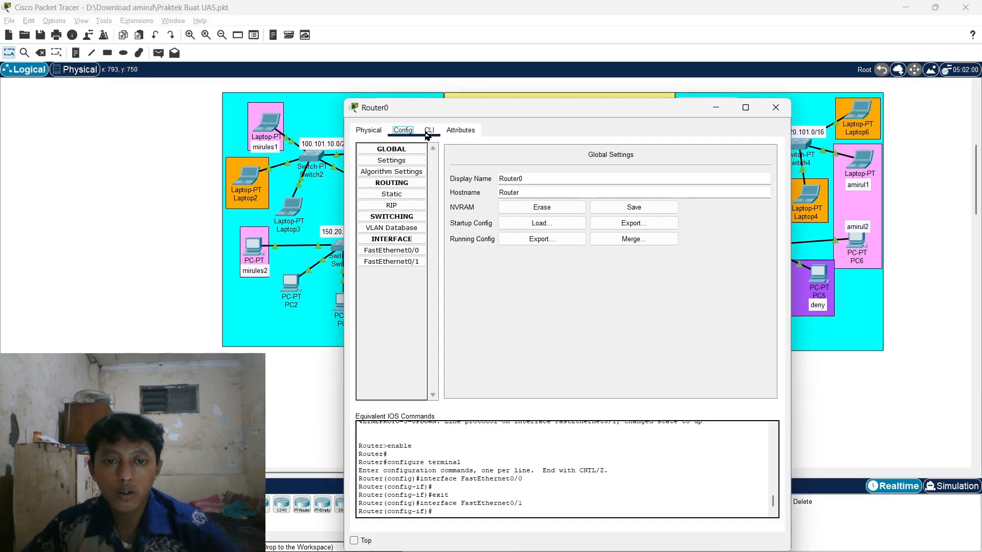
left_click_drag(627, 107, 737, 65)
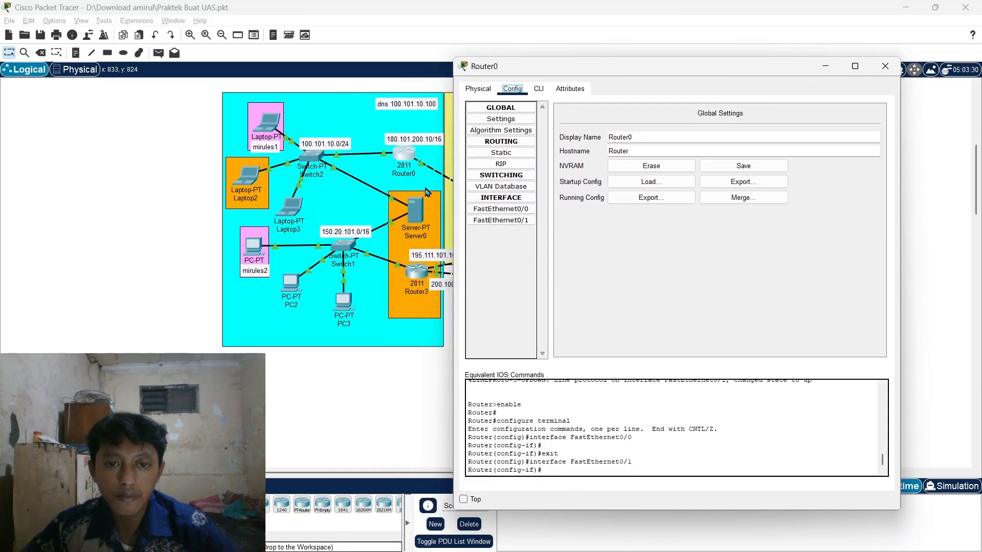
left_click(508, 211)
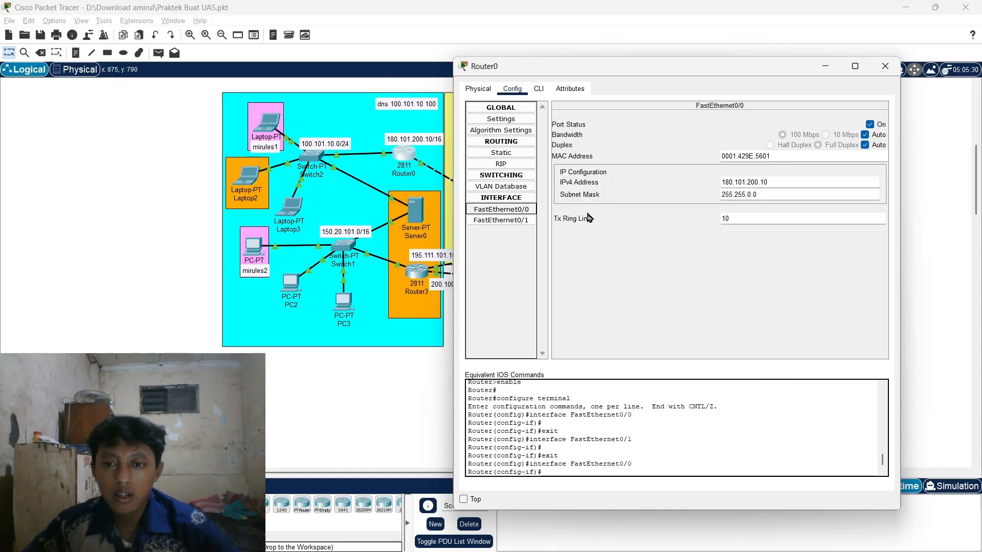
left_click_drag(547, 76, 688, 81)
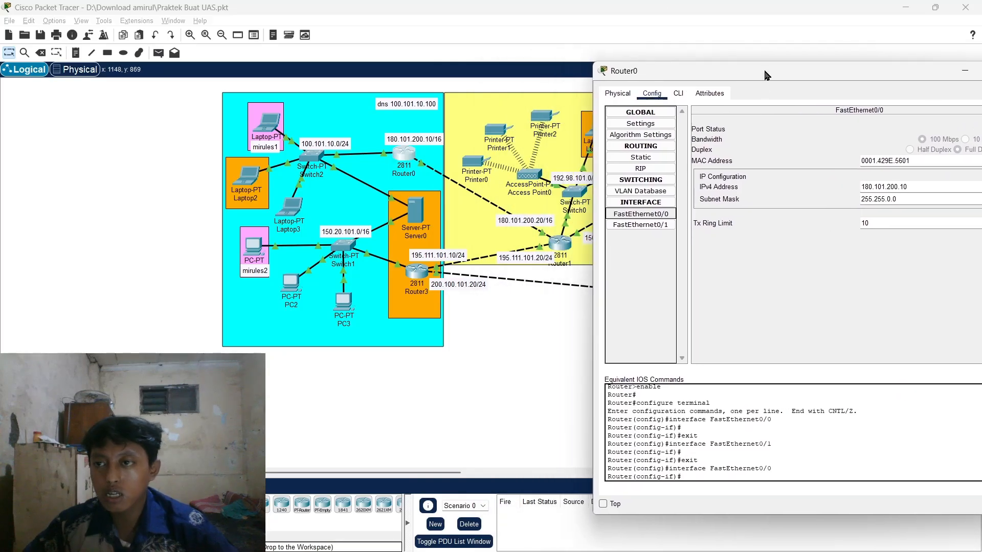
left_click_drag(765, 76, 698, 78)
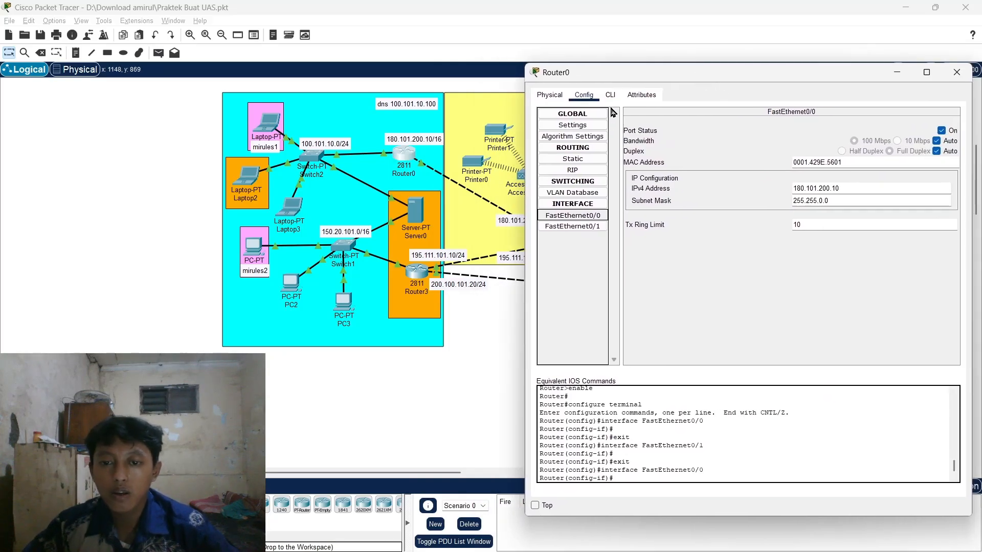
left_click_drag(566, 76, 552, 92)
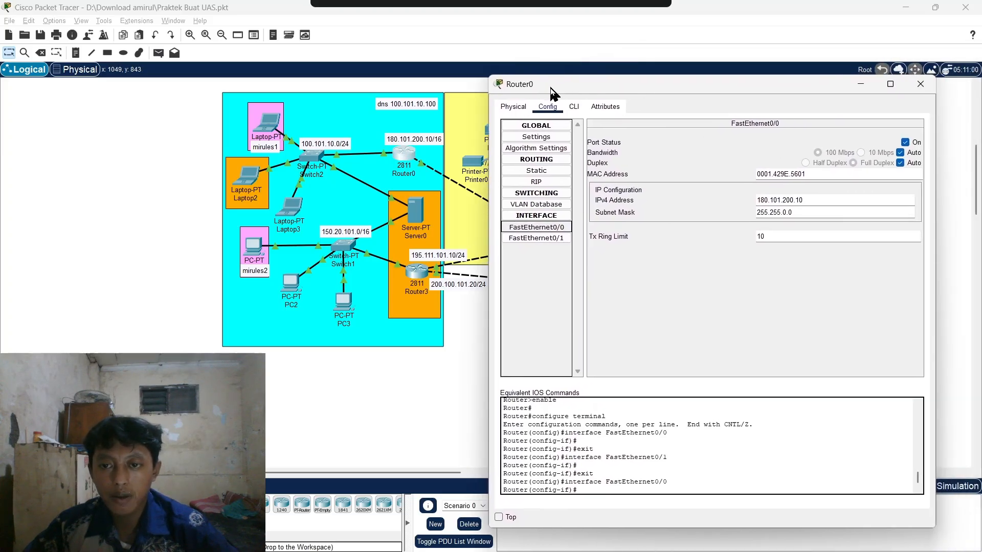
left_click(559, 240)
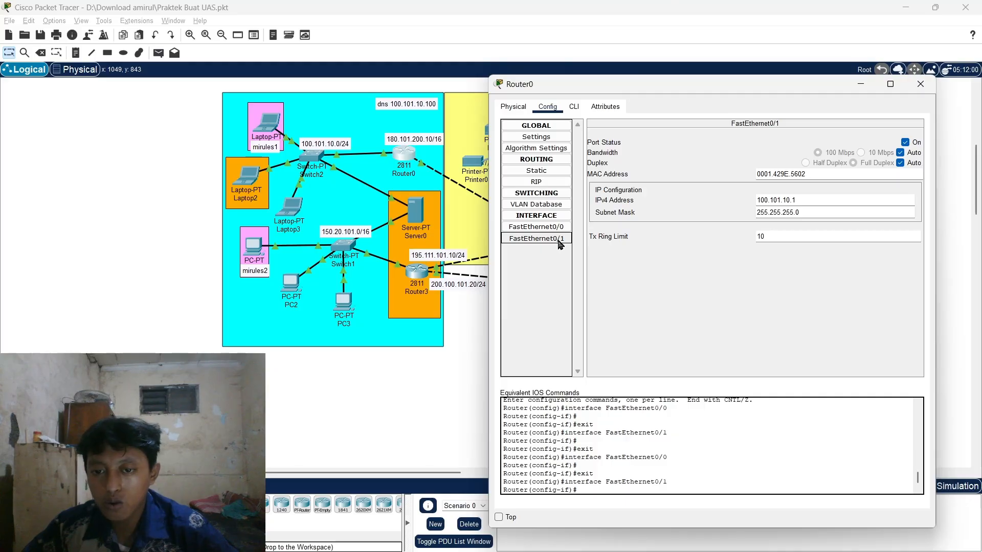
left_click(846, 200)
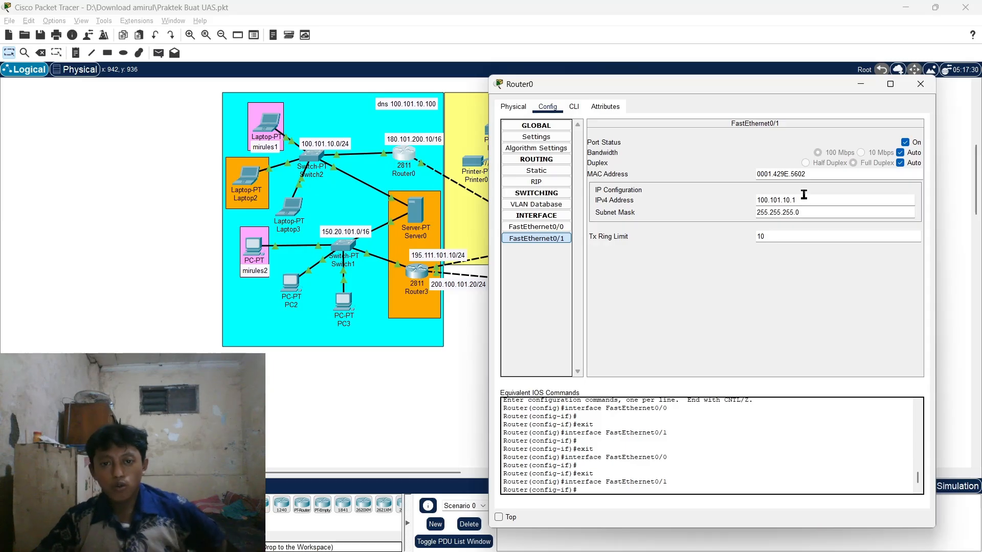
left_click(921, 85)
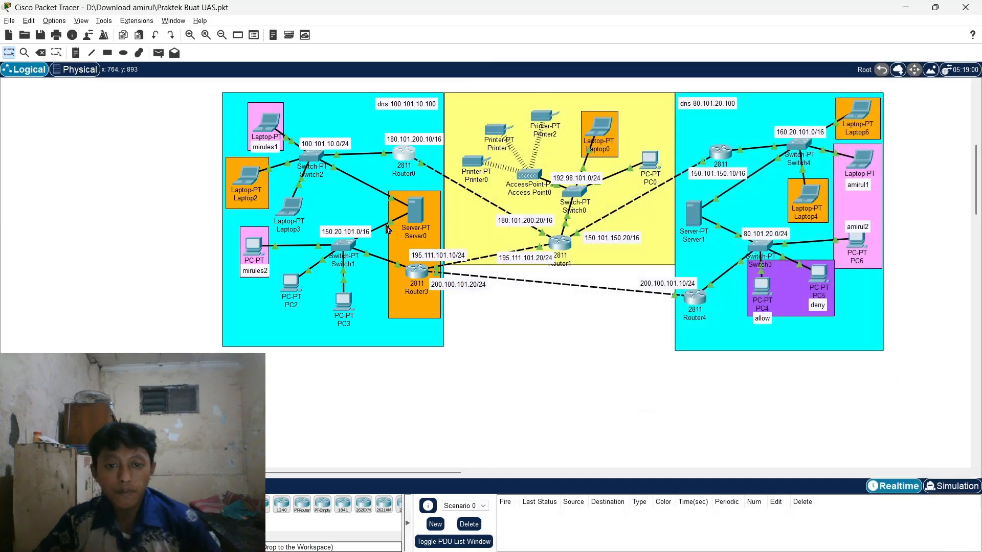
- Inspect Server0's FastEthernet0 IPv4 address and default gateway in IP Configuration
left_click(417, 211)
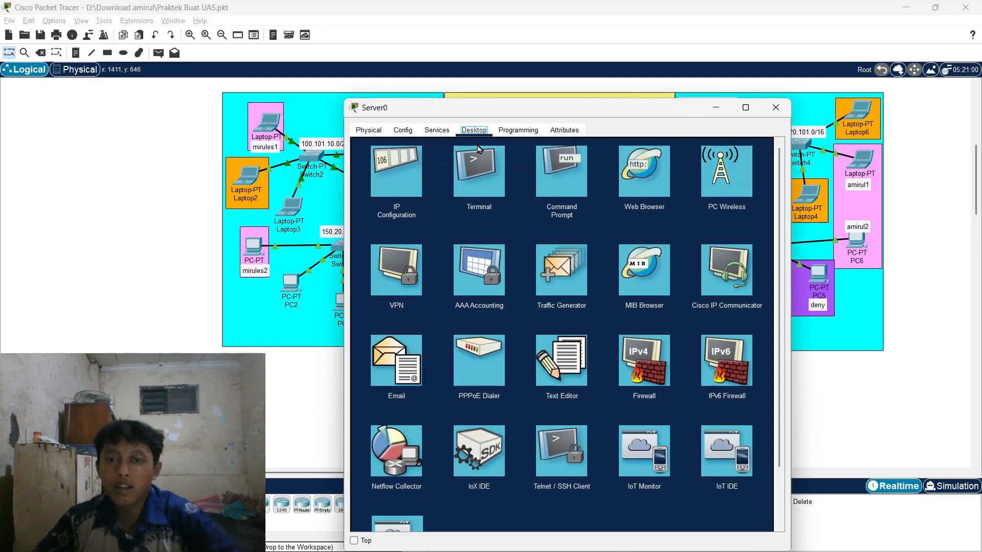
left_click(402, 164)
left_click_drag(528, 109, 545, 85)
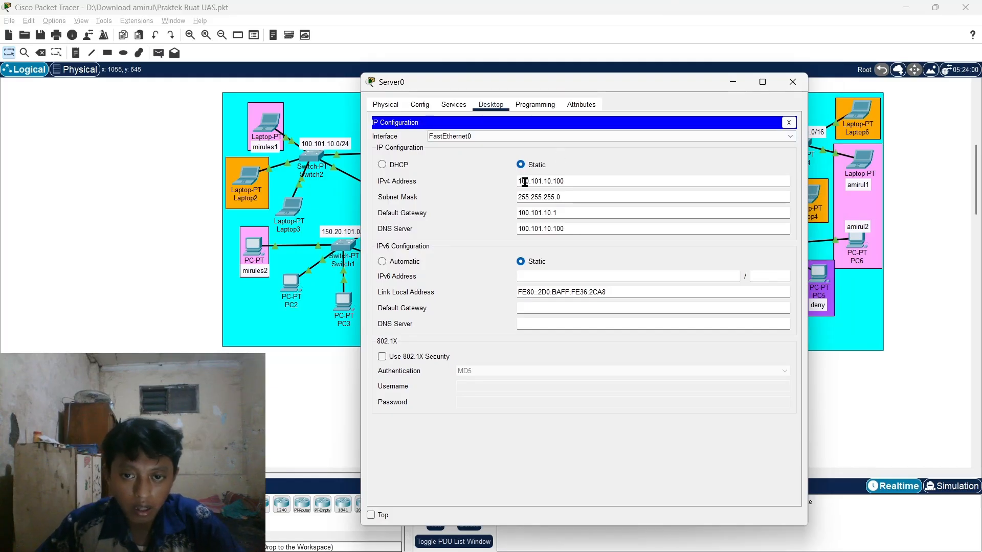
left_click_drag(488, 82, 565, 85)
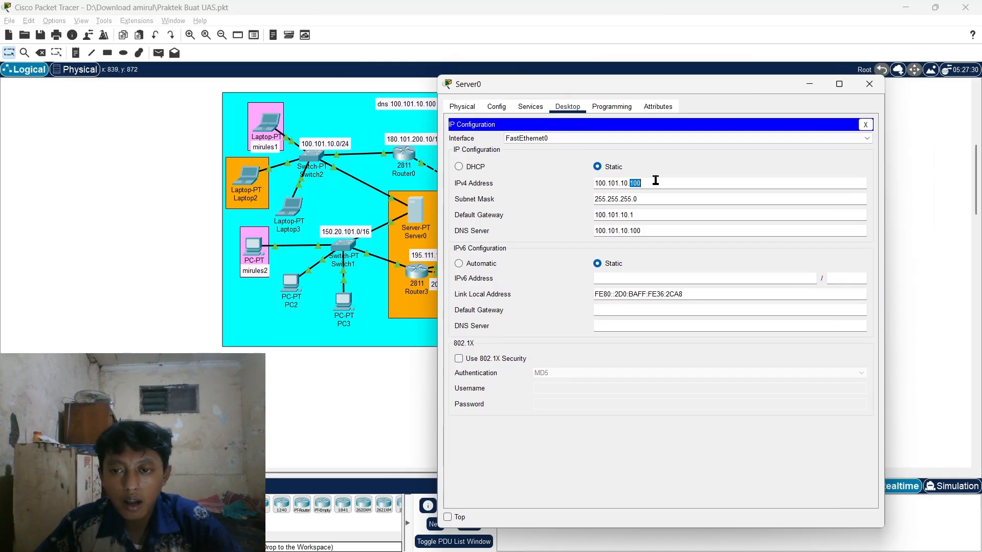
left_click(671, 183)
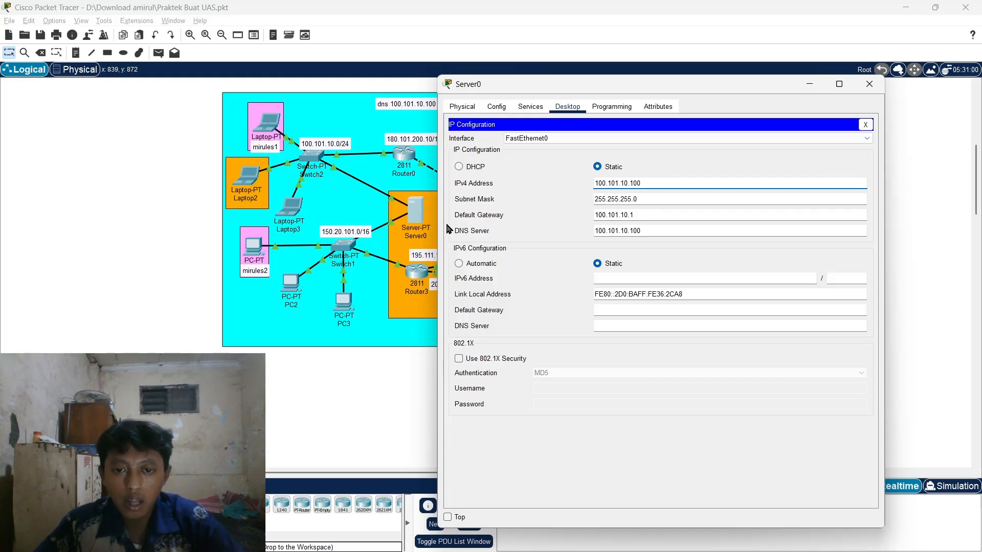
double_click(630, 214)
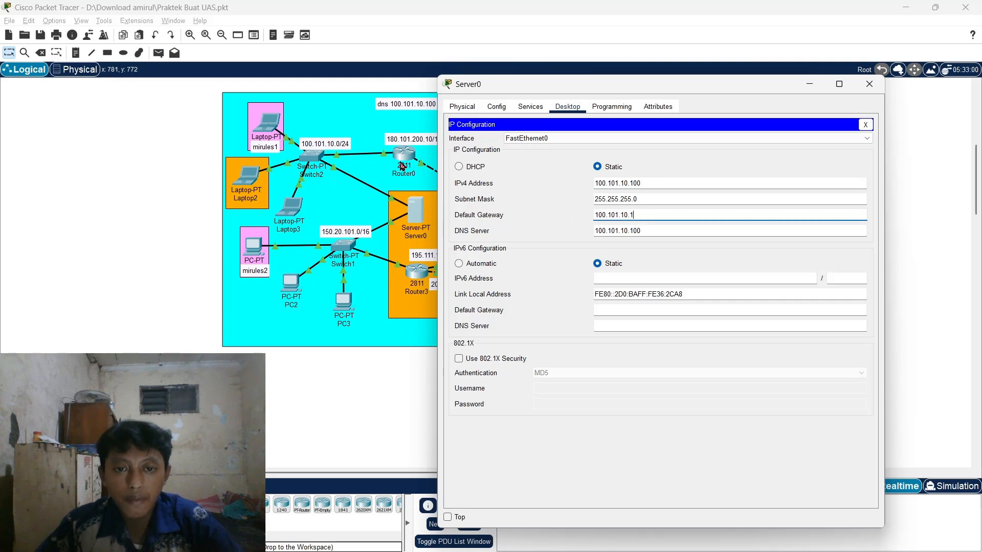
left_click_drag(594, 90, 616, 89)
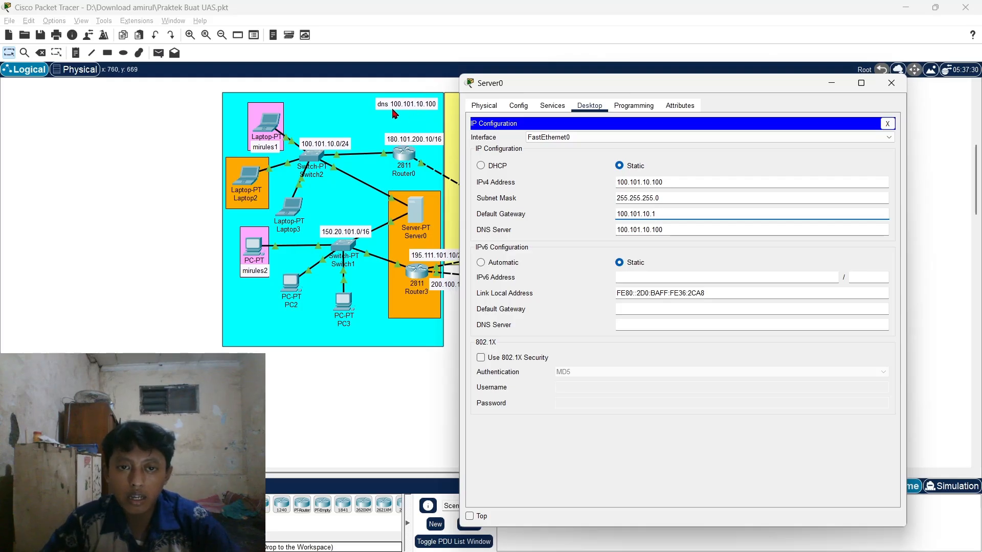
- Show Server0's FastEthernet1 settings: 150.20.101.100/255.255.0.0, DNS 100.101.10.100; dismiss the DNS warning
left_click(767, 137)
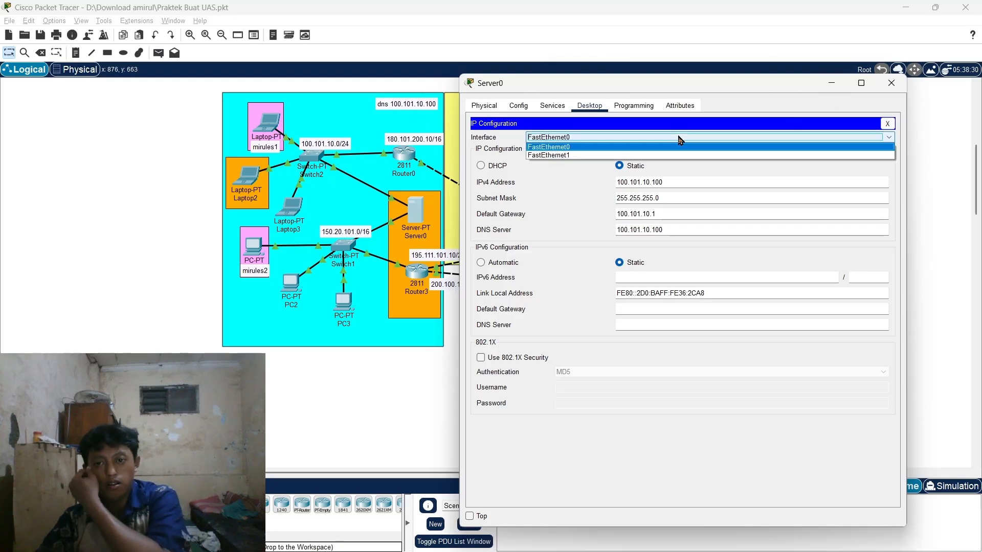
left_click(592, 156)
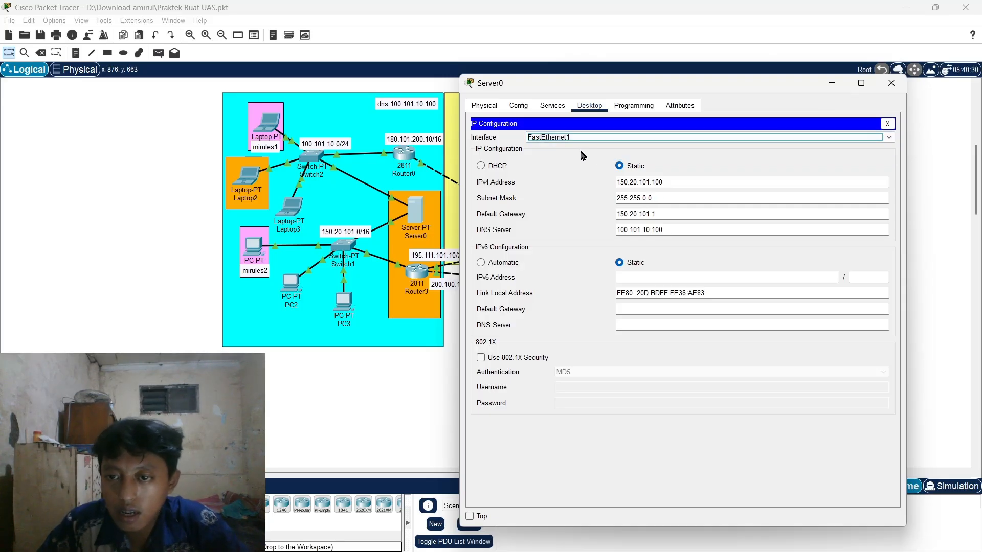
left_click(698, 182)
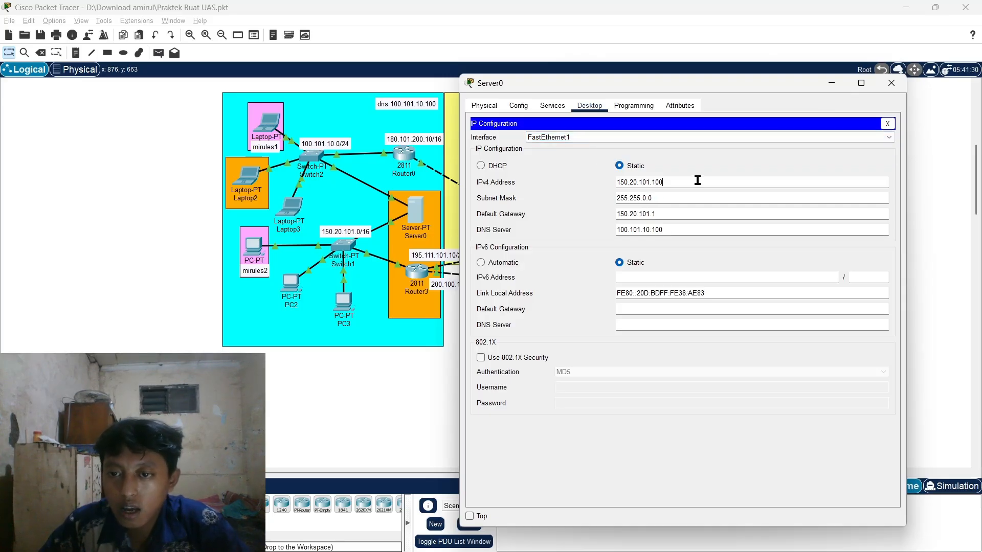
left_click(699, 233)
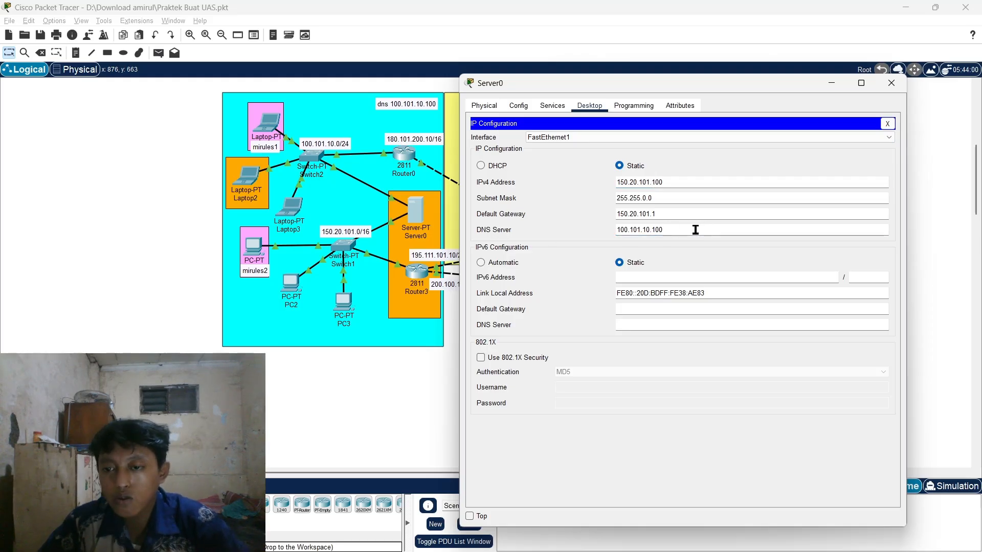
left_click(679, 211)
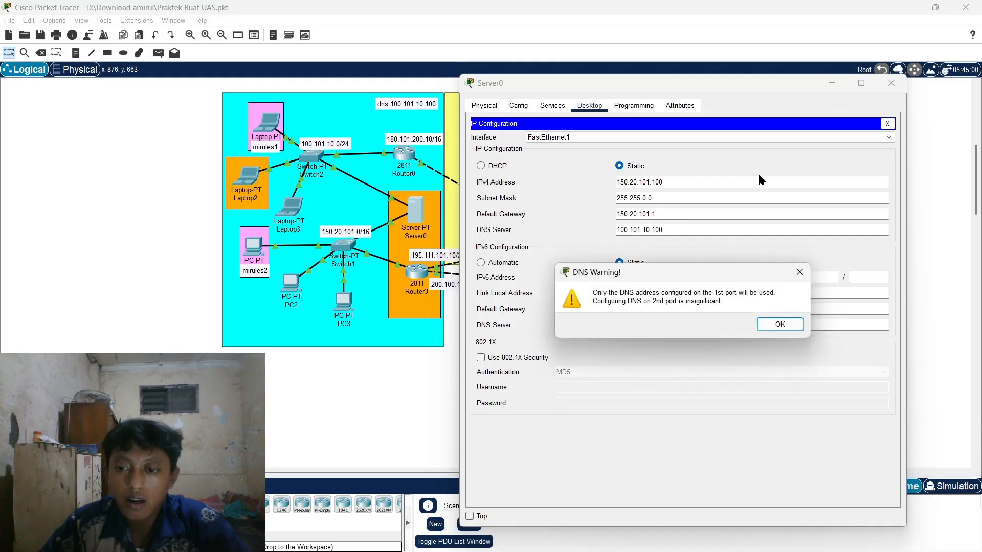
key("Return")
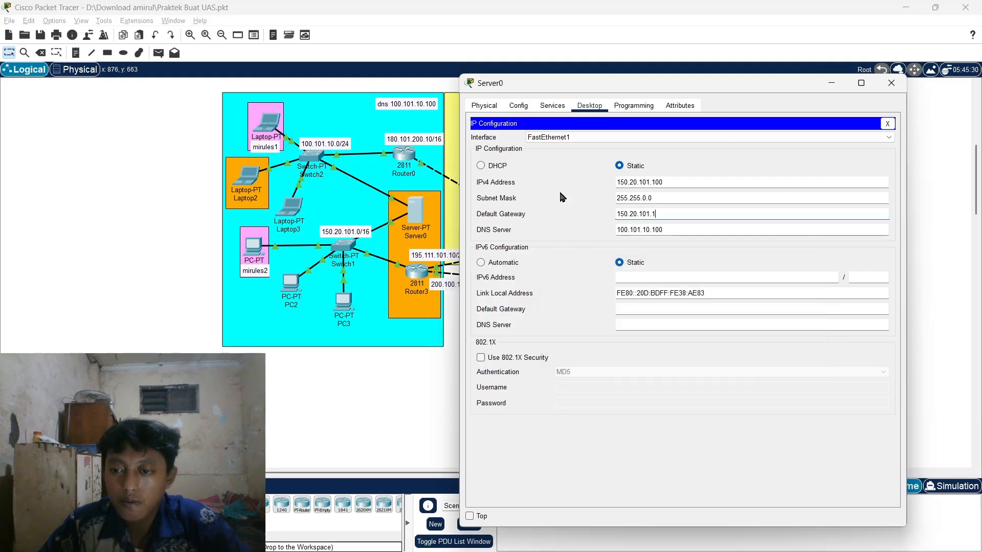
- Open Server0's DHCP service and review the FastEthernet0 pool's start address and maximum users
left_click(554, 109)
left_click(514, 148)
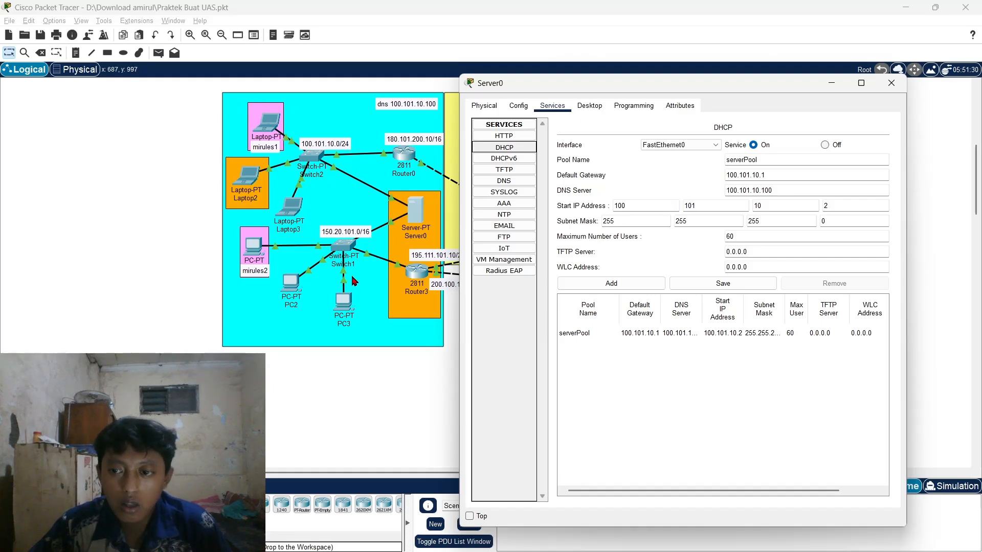
left_click(864, 209)
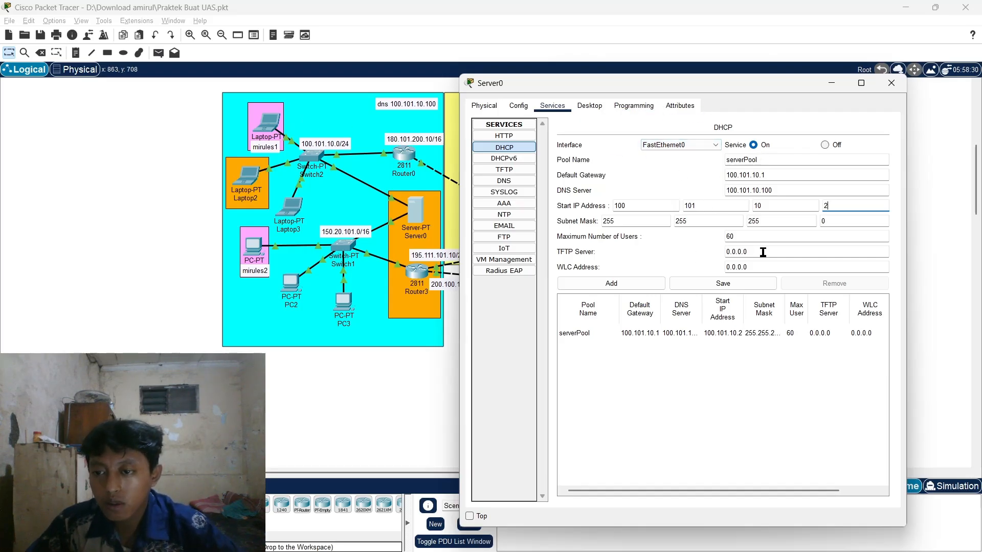
left_click(777, 239)
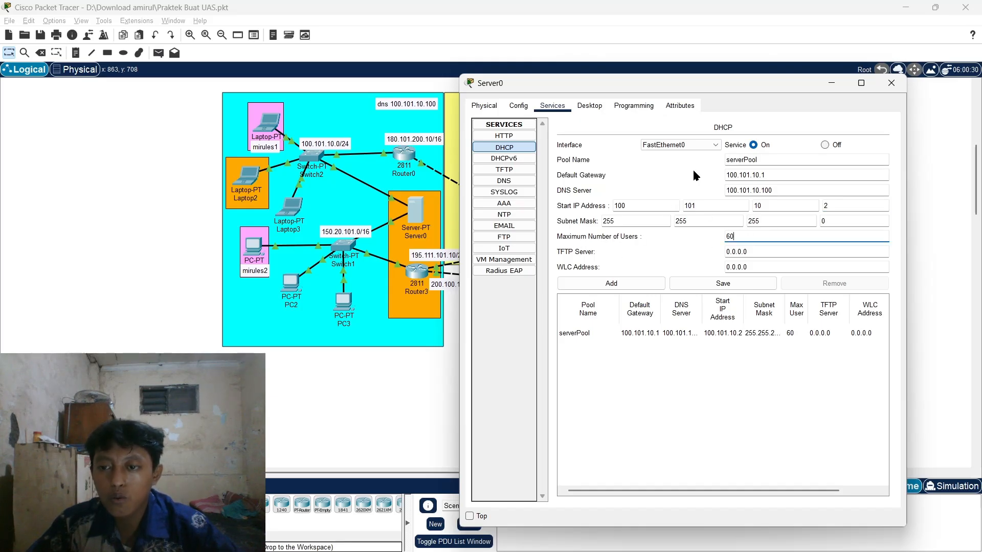
- Review the FastEthernet1 serverPool: start 150.20.101.2, gateway 150.20.101.1, 60 users
left_click(667, 145)
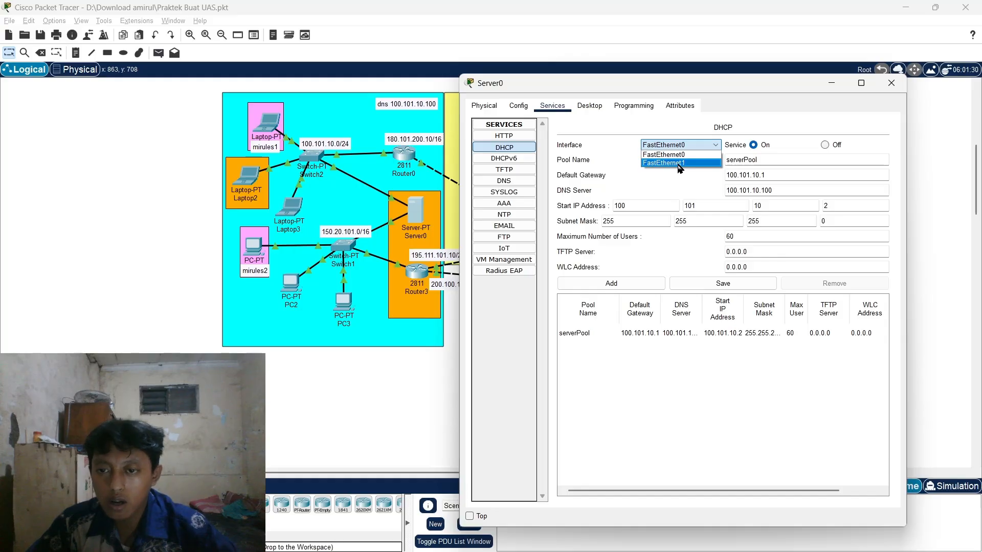
left_click(678, 164)
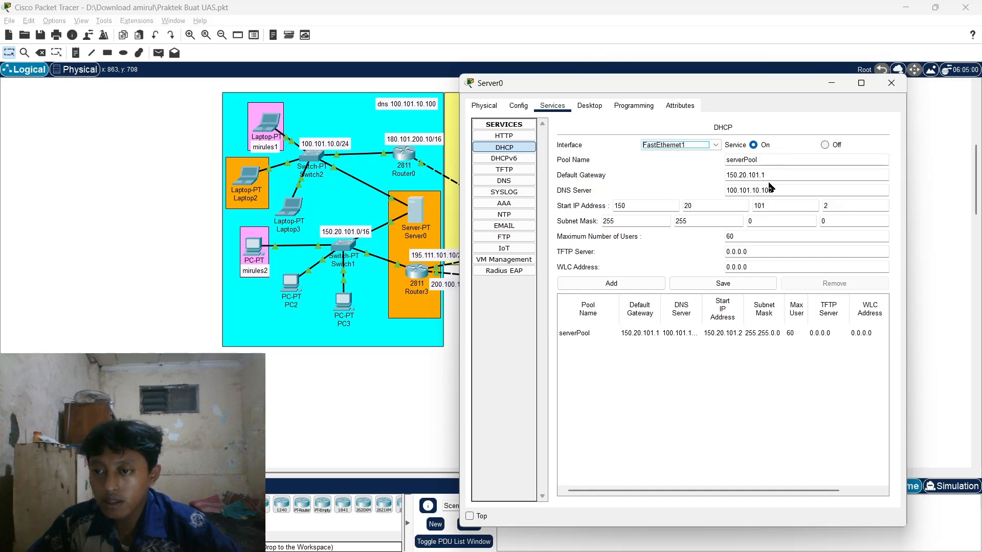
left_click(806, 190)
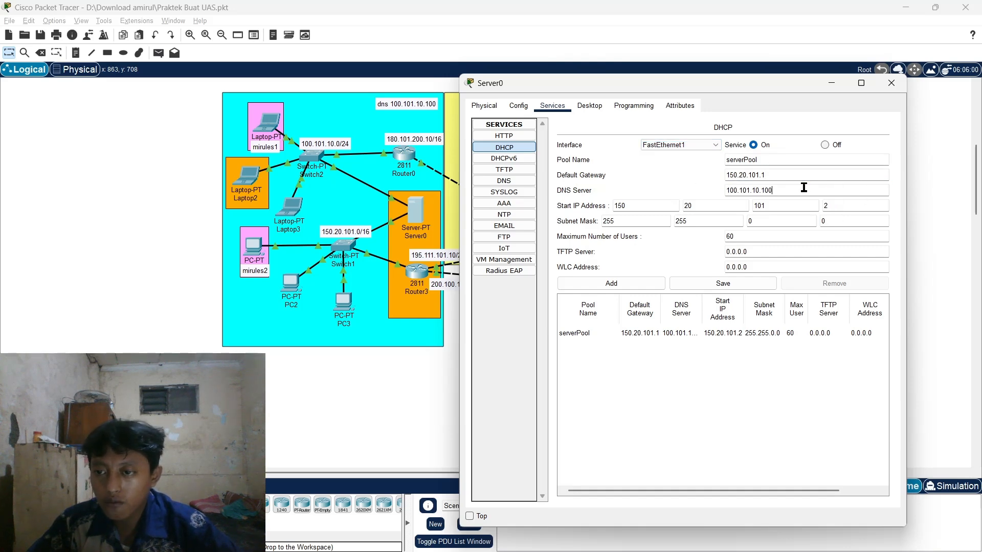
left_click(844, 208)
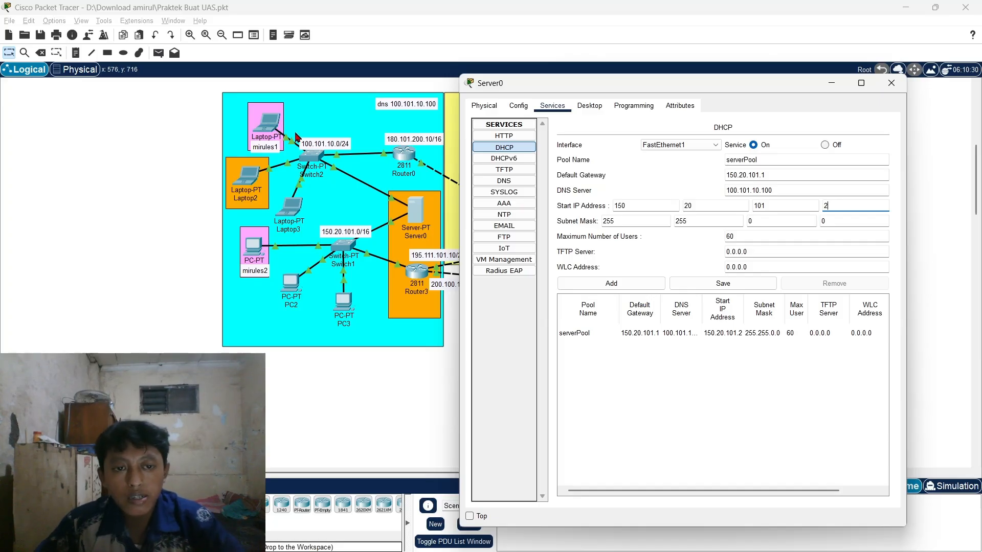
left_click_drag(681, 92, 552, 285)
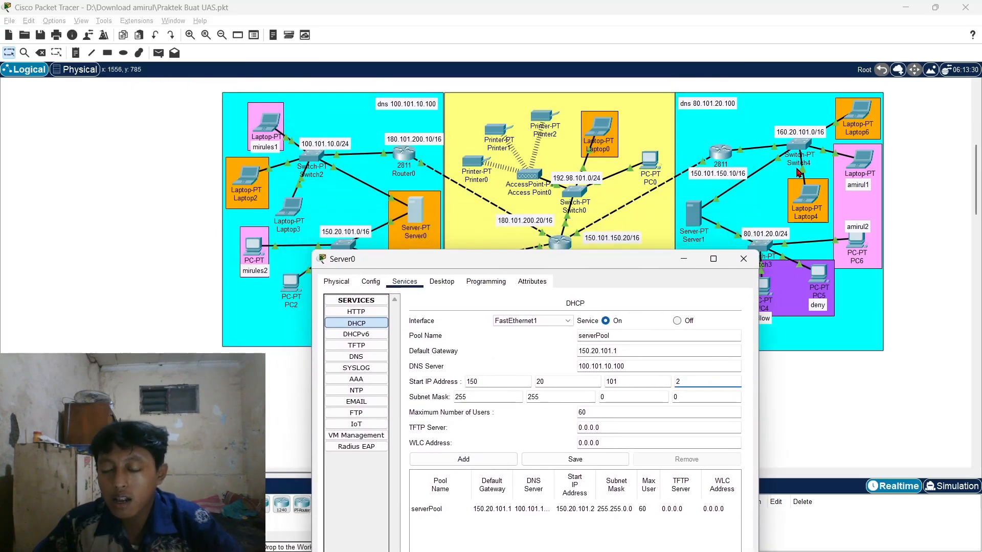
left_click_drag(529, 254, 570, 61)
left_click(410, 216)
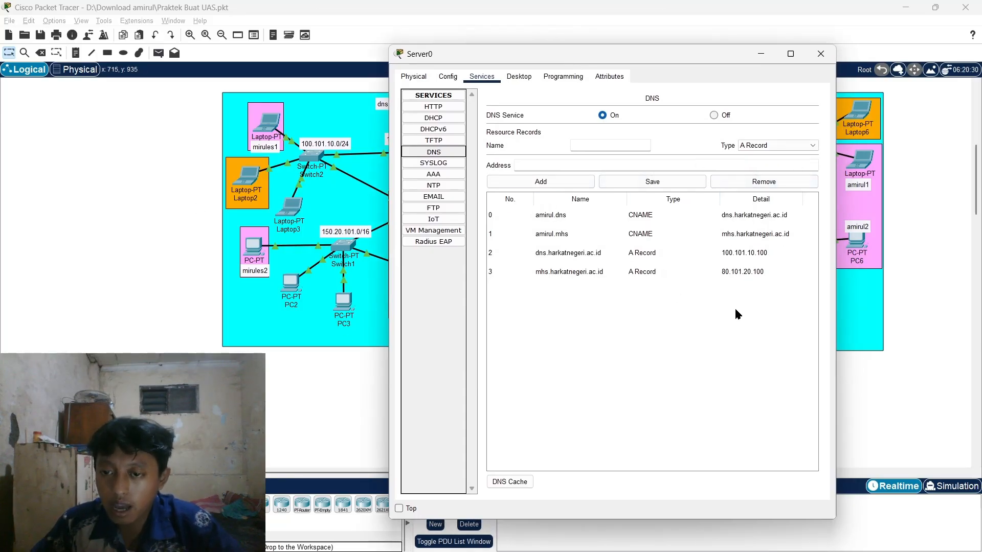
- Inspect the dns.harkatnegeri.ac.id A Record's name and address in Server0's DNS
left_click(554, 254)
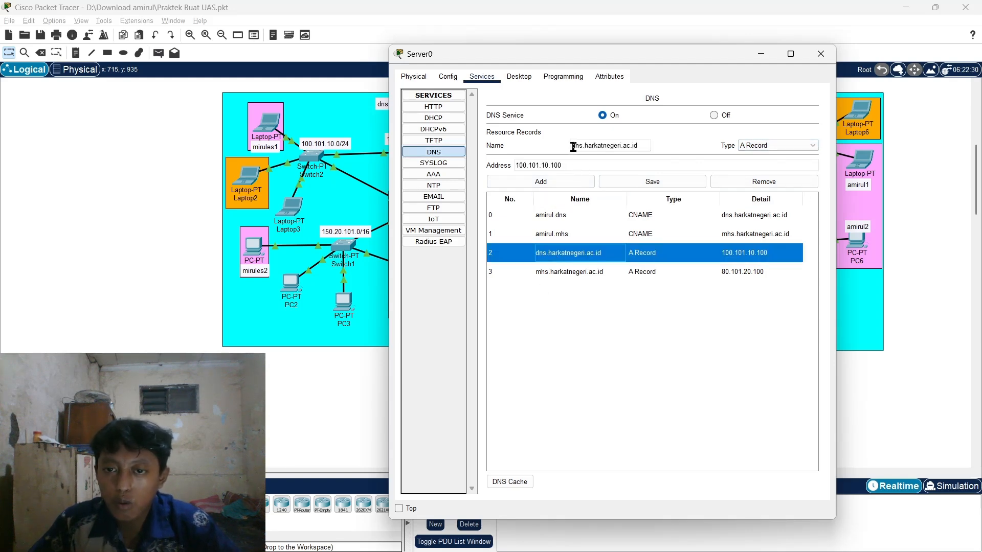
left_click(573, 148)
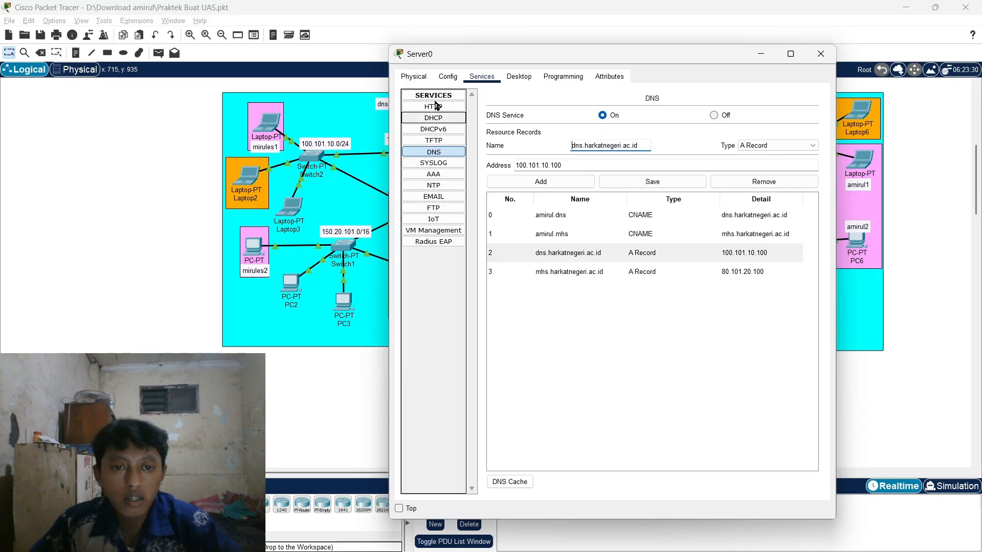
left_click_drag(482, 59, 532, 67)
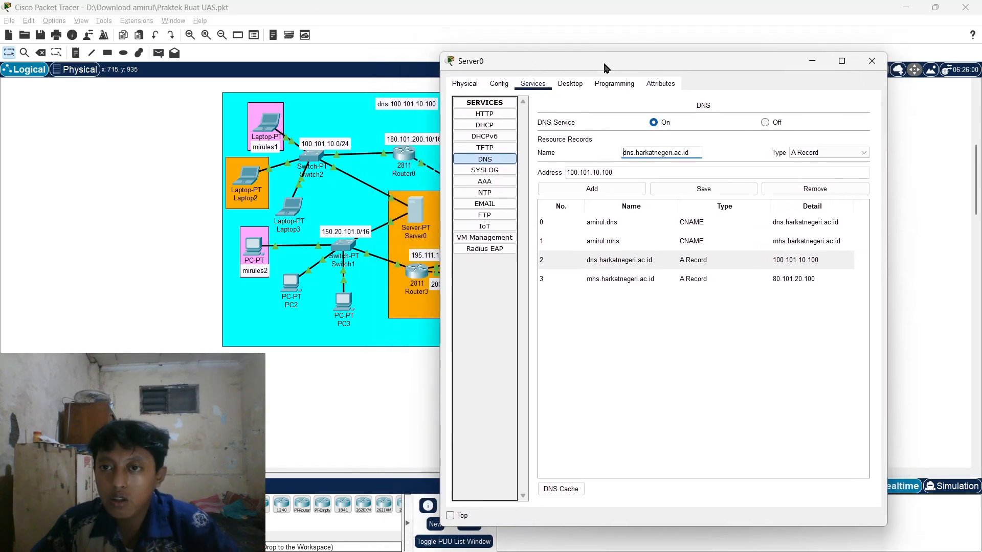
left_click_drag(604, 65, 630, 66)
left_click(681, 174)
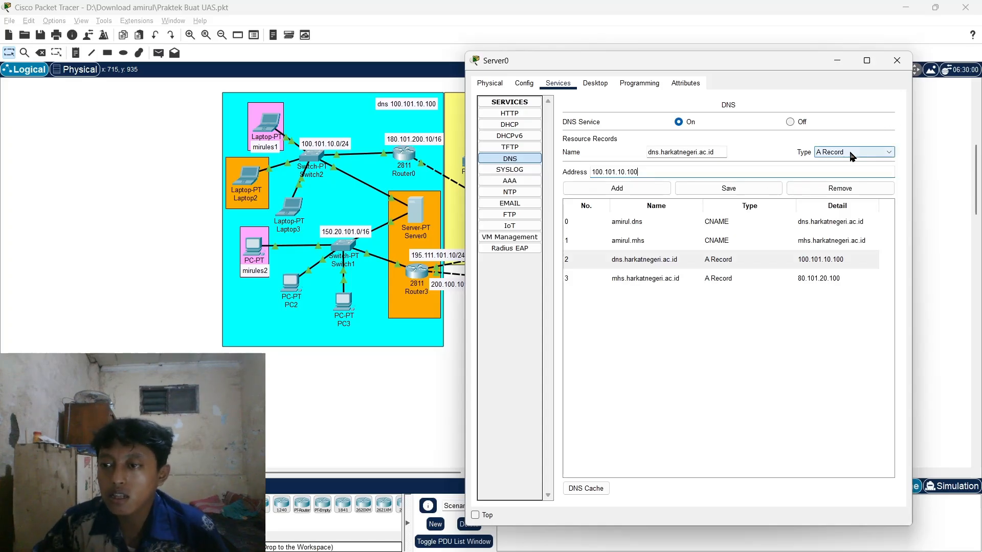
left_click(835, 154)
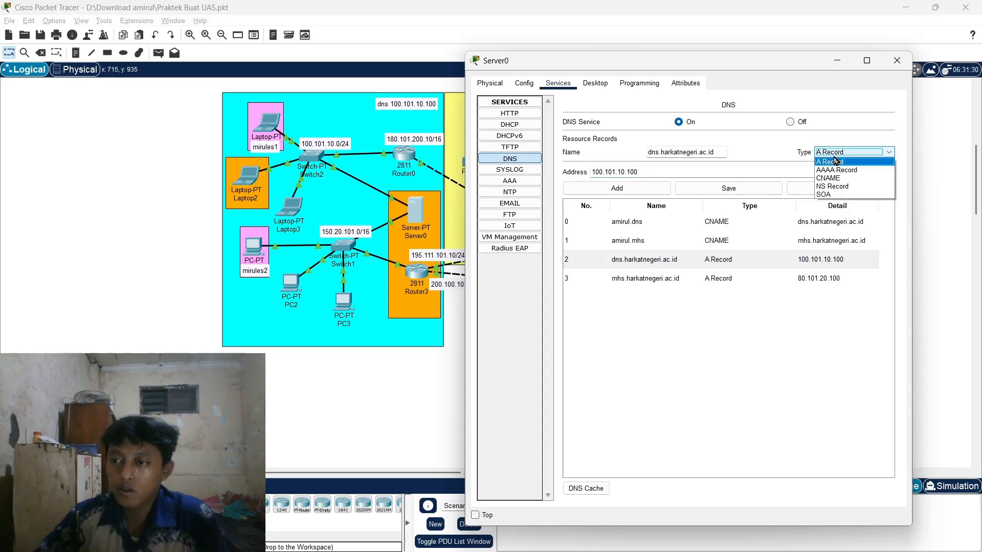
left_click(836, 162)
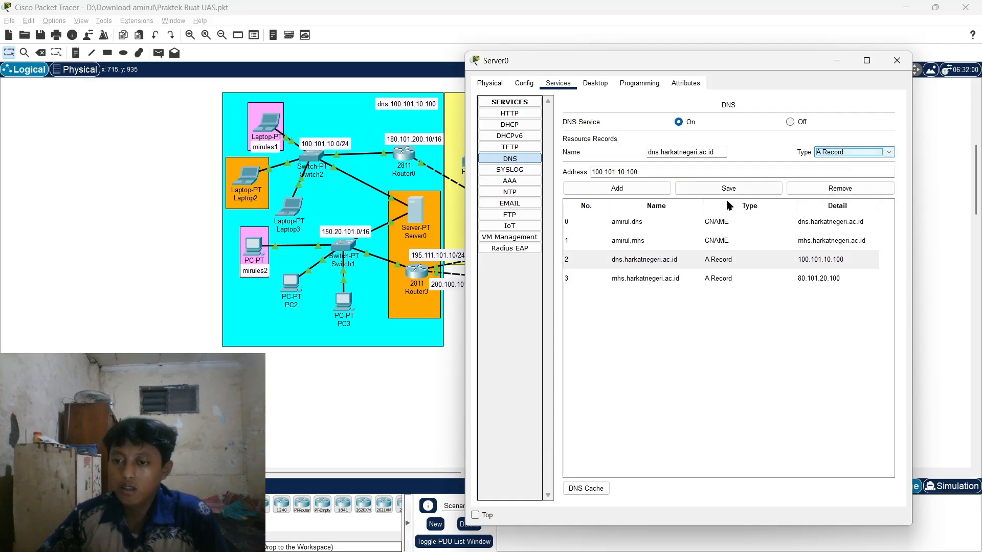
- Review the amirul.dns and amirul.mhs CNAME records, then show the EMAIL service
left_click(652, 221)
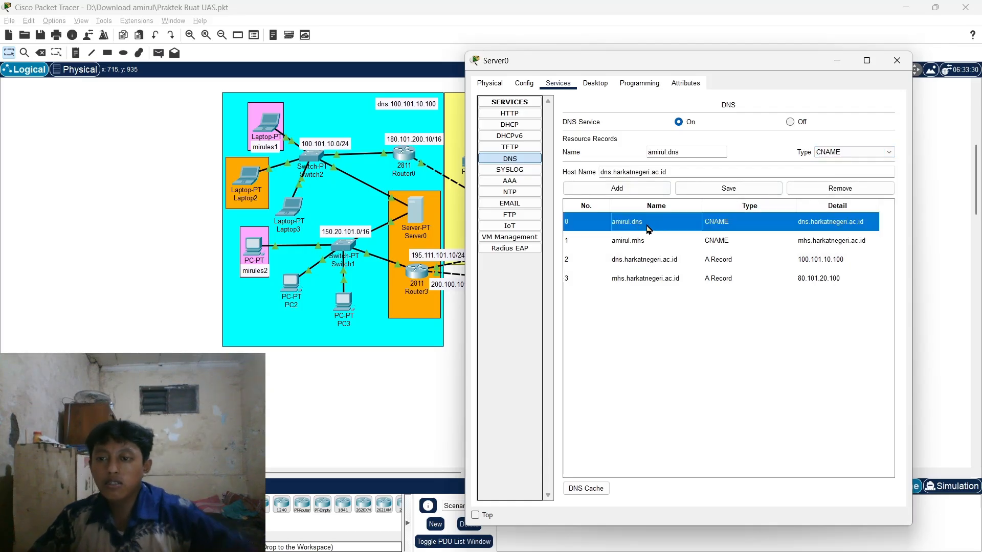
left_click(673, 149)
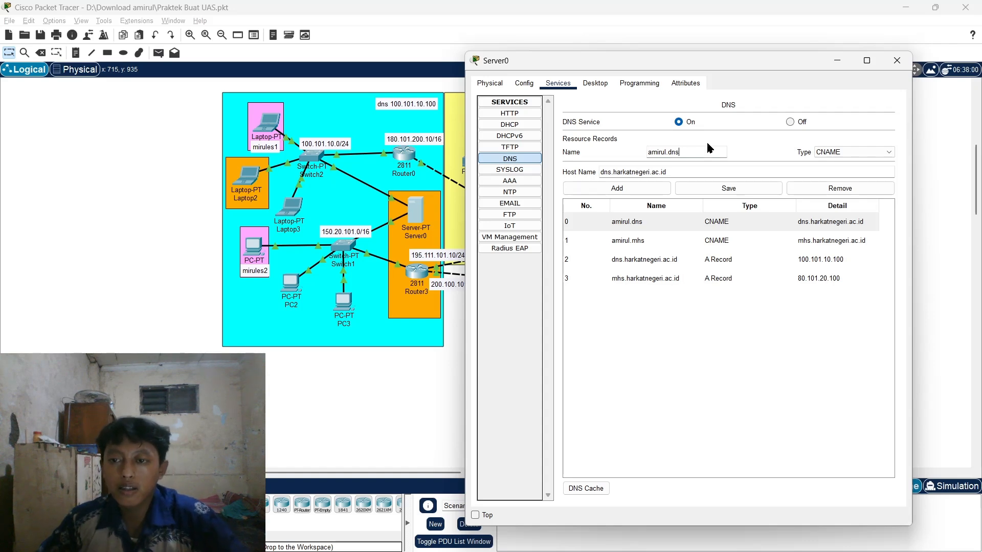
left_click(613, 173)
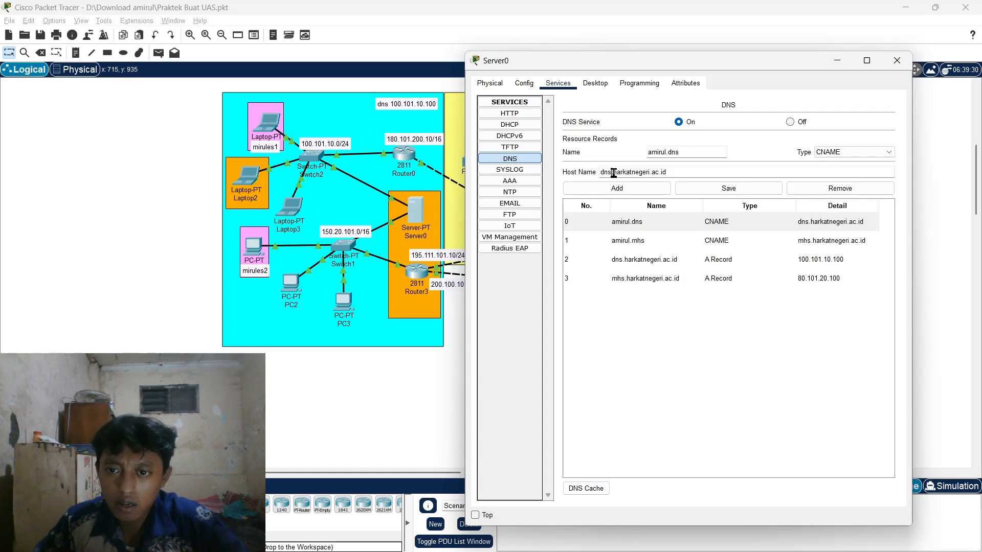
left_click(680, 151)
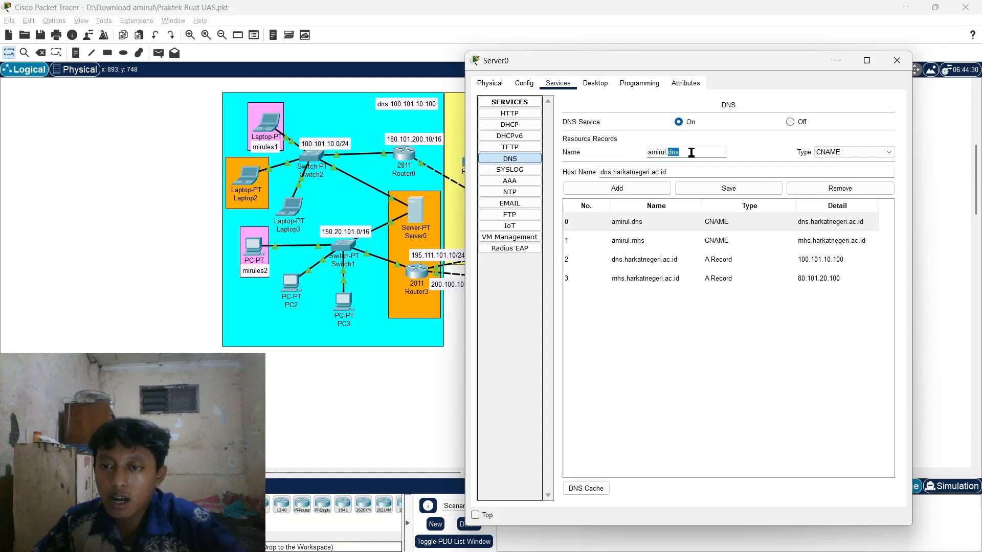
left_click_drag(680, 153, 647, 153)
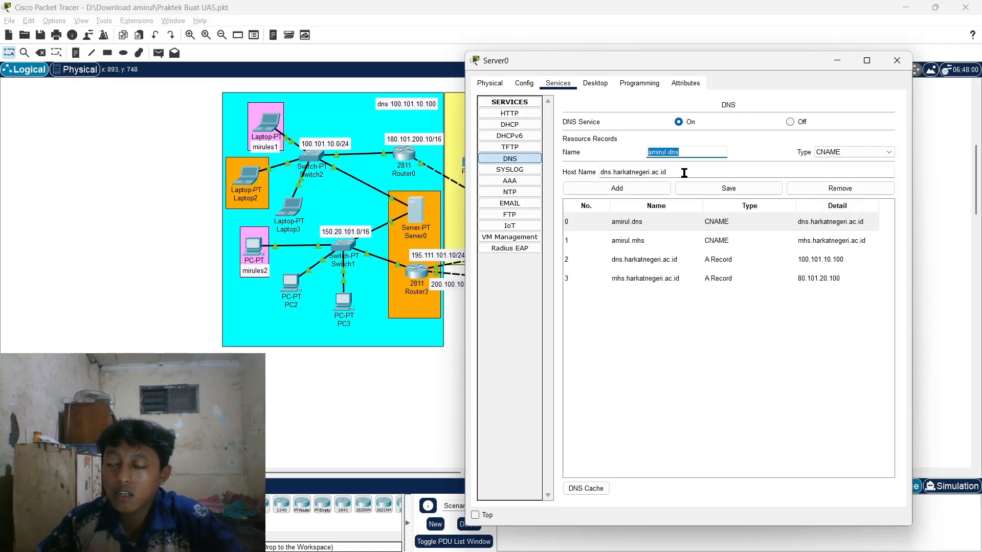
left_click(718, 221)
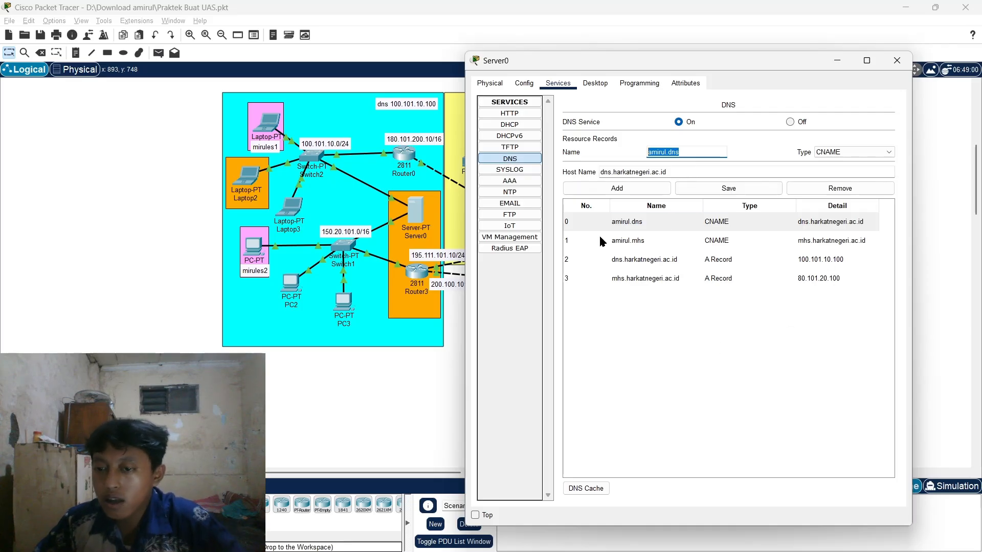
left_click(742, 241)
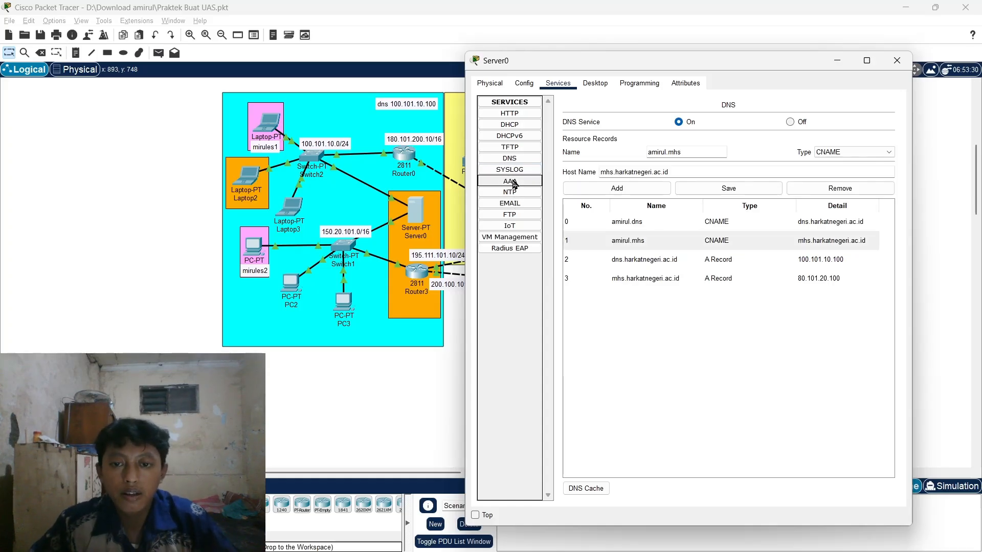
left_click(513, 183)
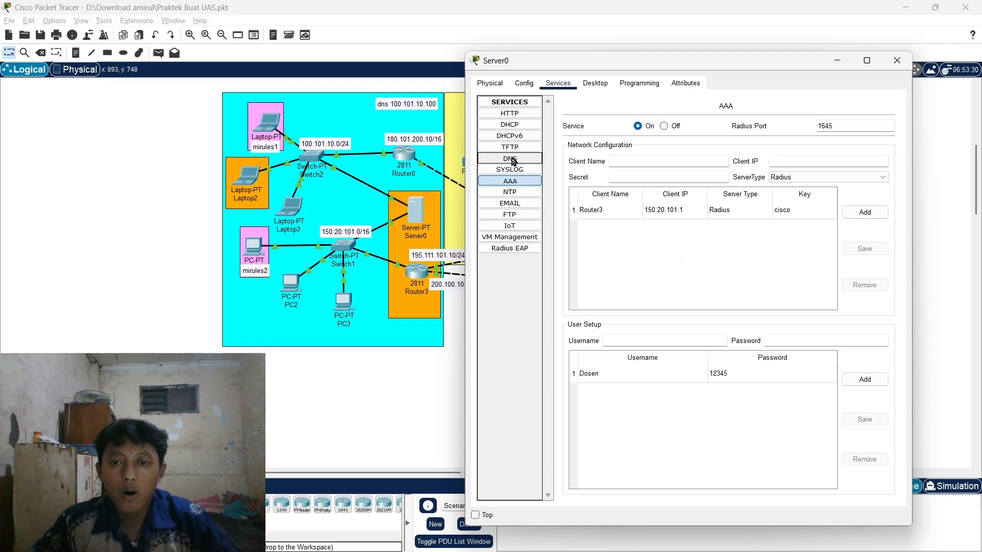
left_click(530, 204)
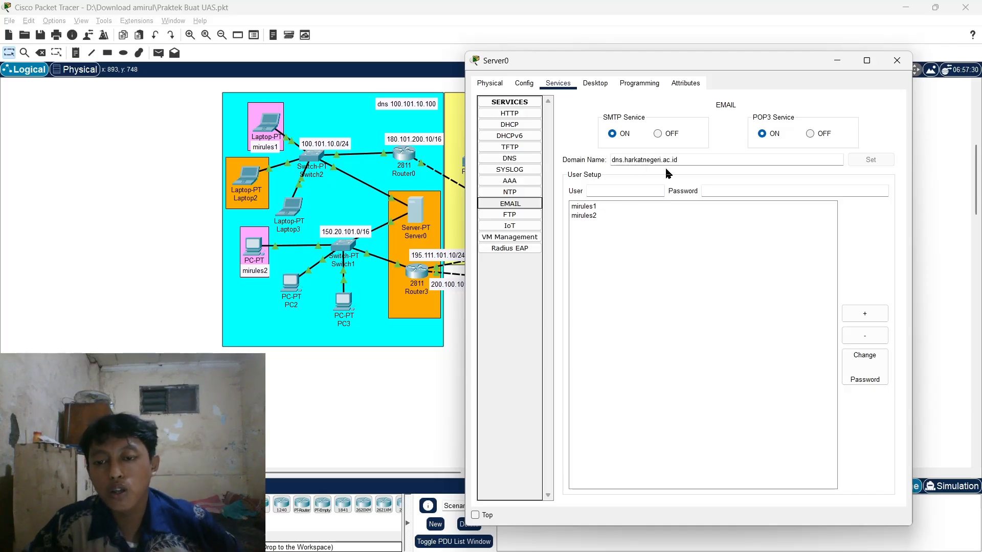
left_click(593, 207)
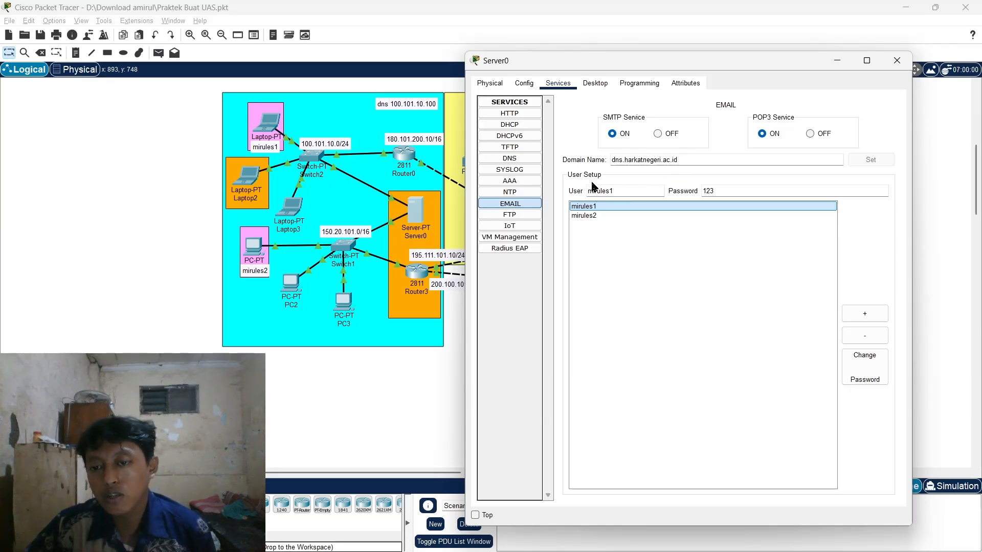
left_click(612, 190)
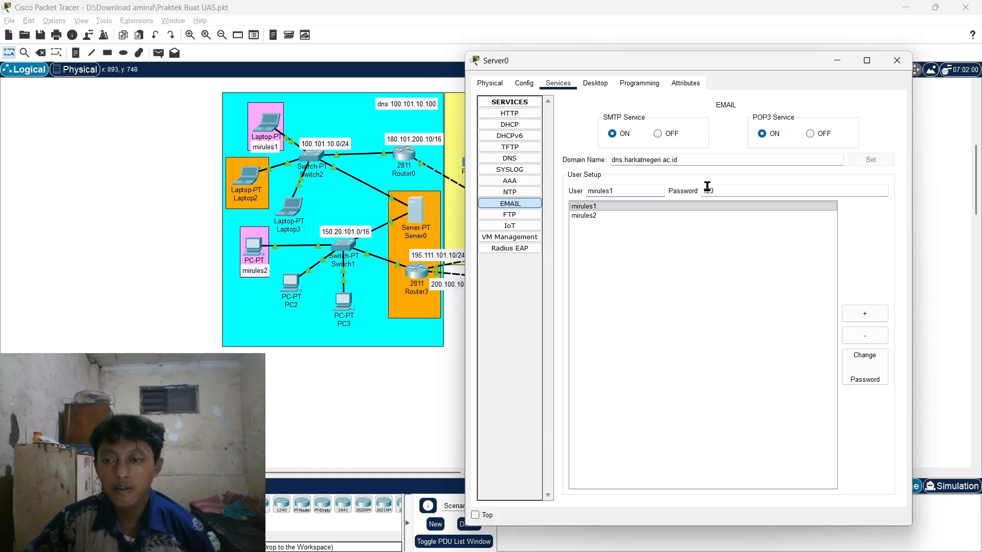
left_click(736, 191)
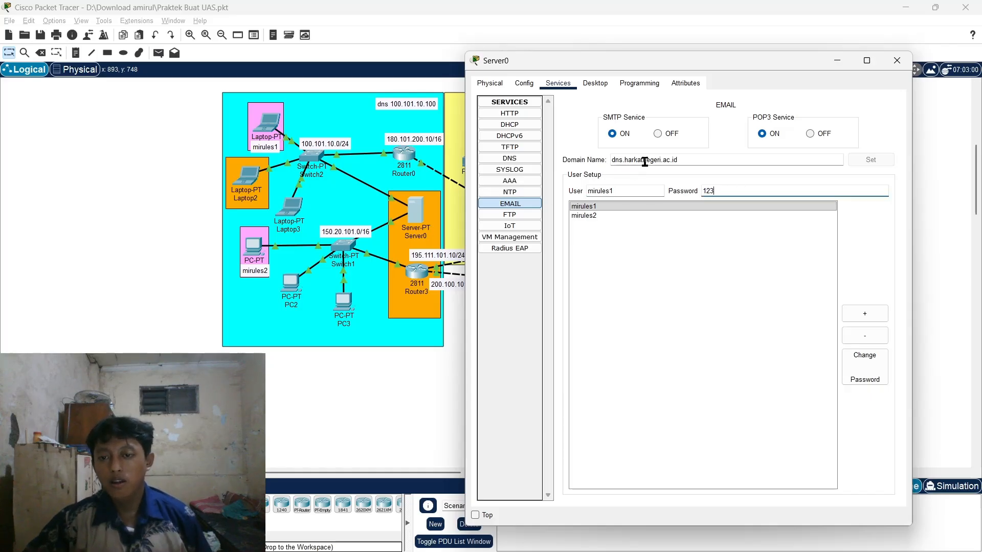
left_click(689, 163)
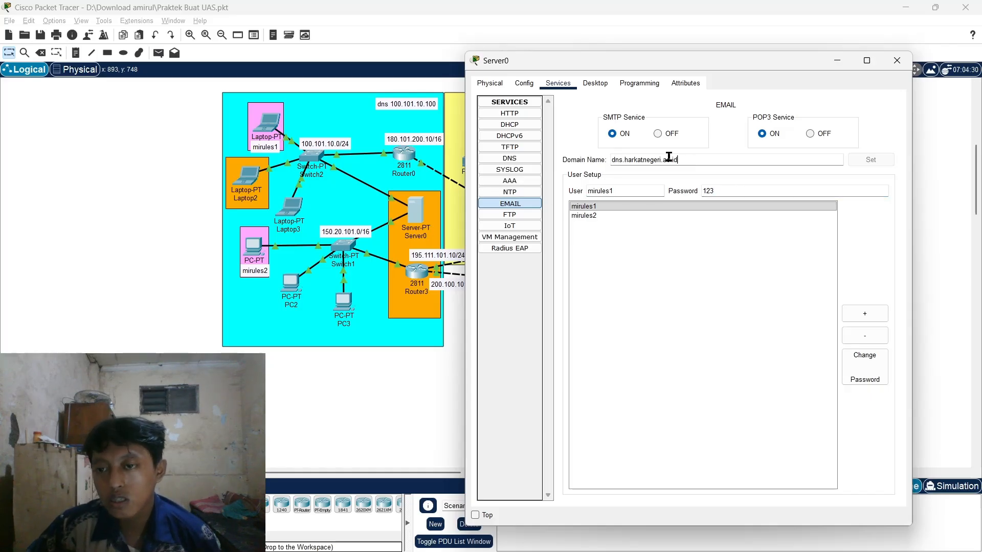
left_click(669, 159)
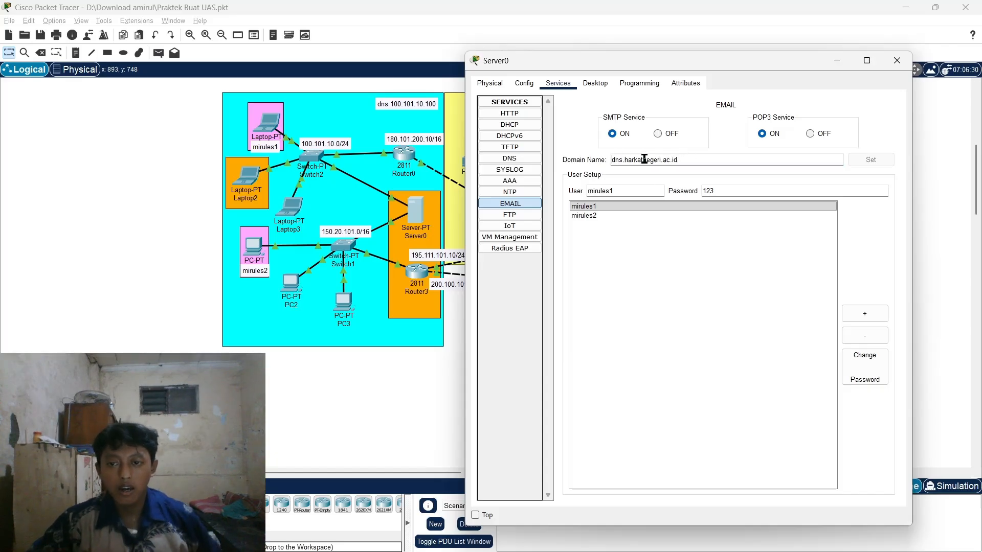
left_click(684, 160)
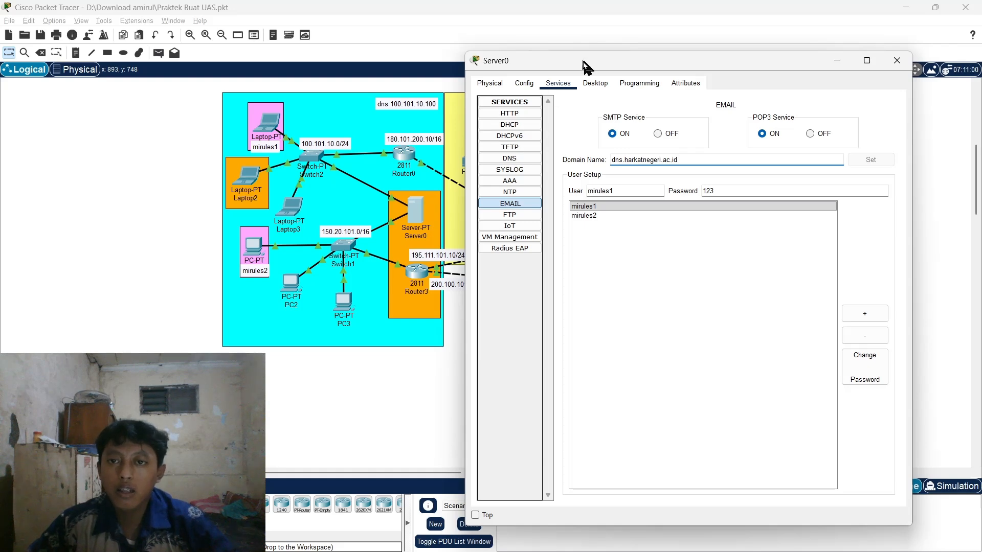
left_click_drag(585, 67, 572, 63)
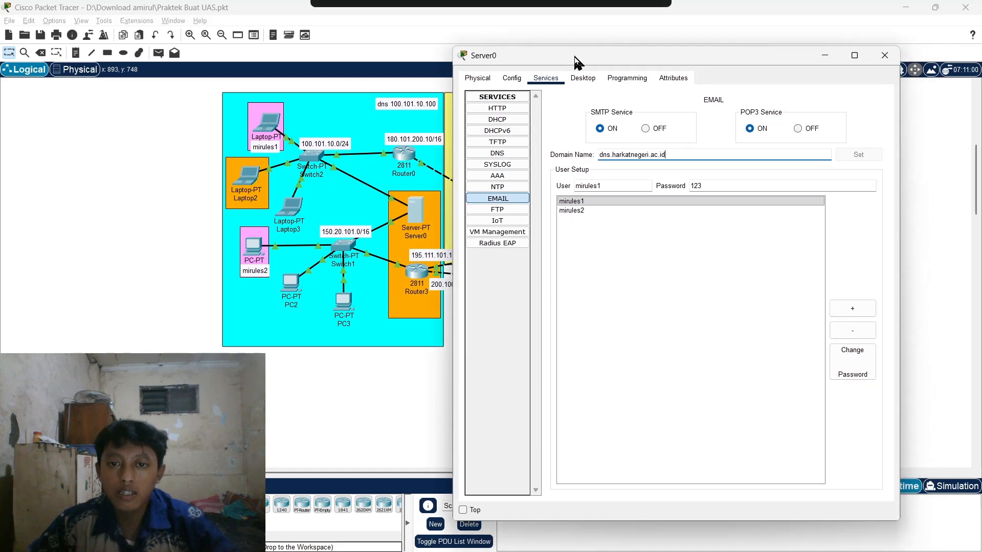
- Show Server0's AAA service and inspect RADIUS client Router3 at 150.20.101.1
left_click(483, 179)
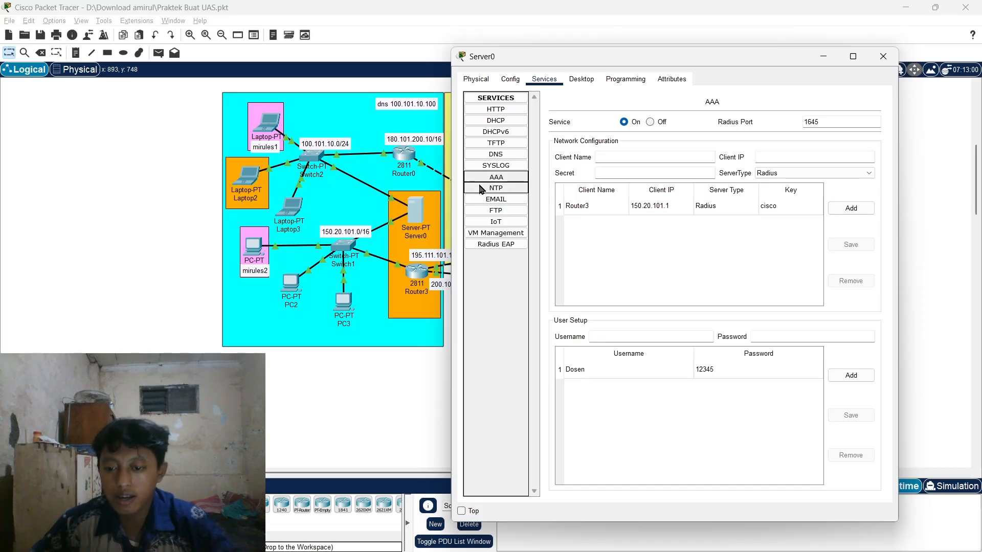
left_click(577, 206)
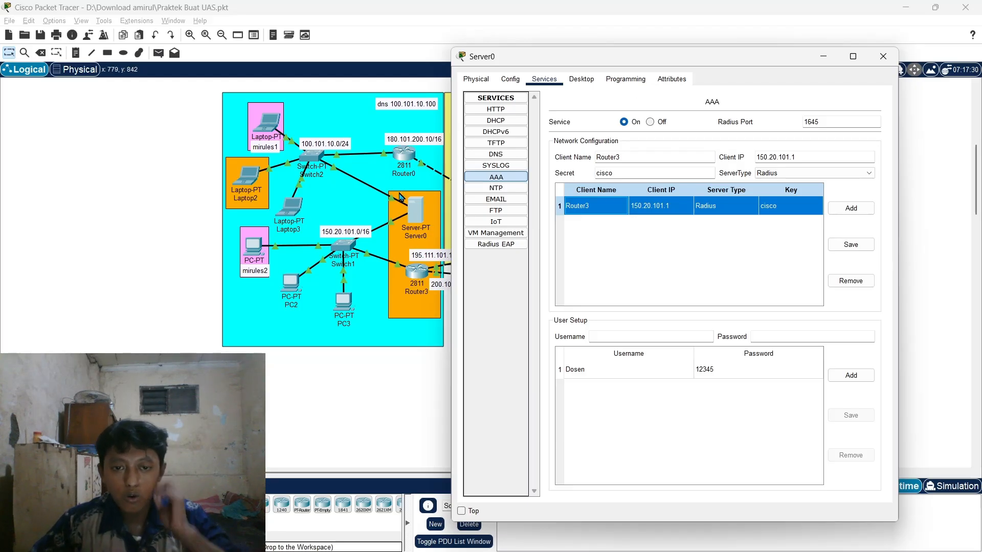
left_click_drag(495, 58, 558, 58)
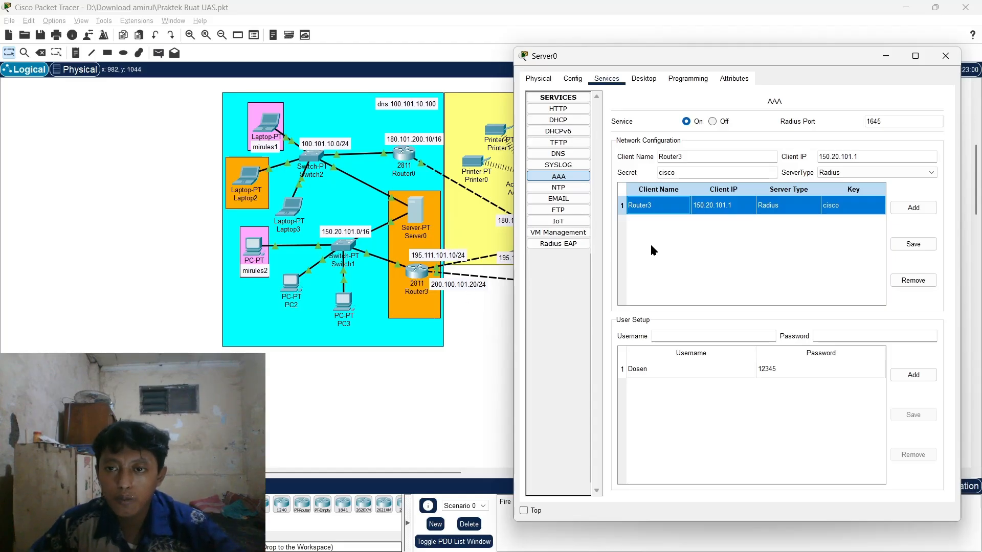
left_click(738, 207)
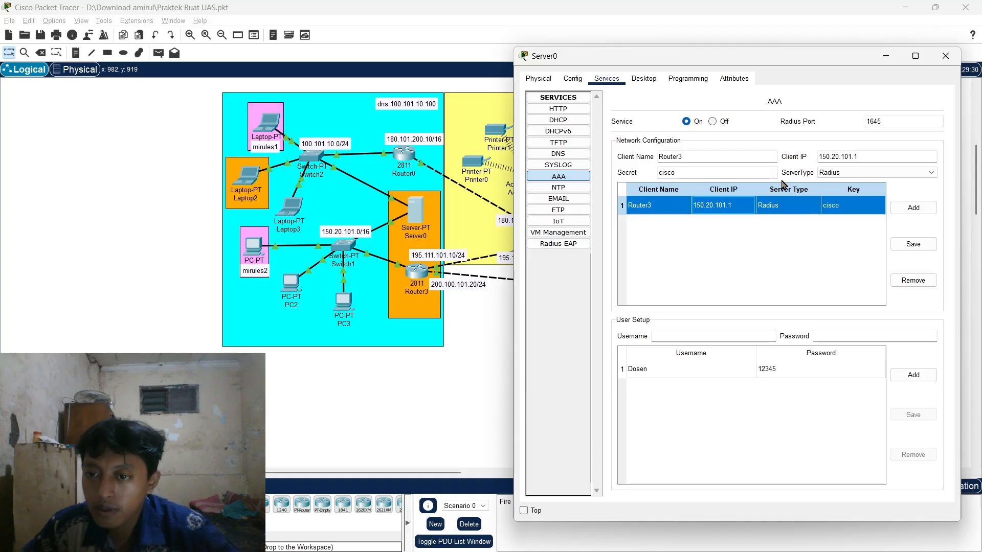
left_click_drag(762, 60, 749, 58)
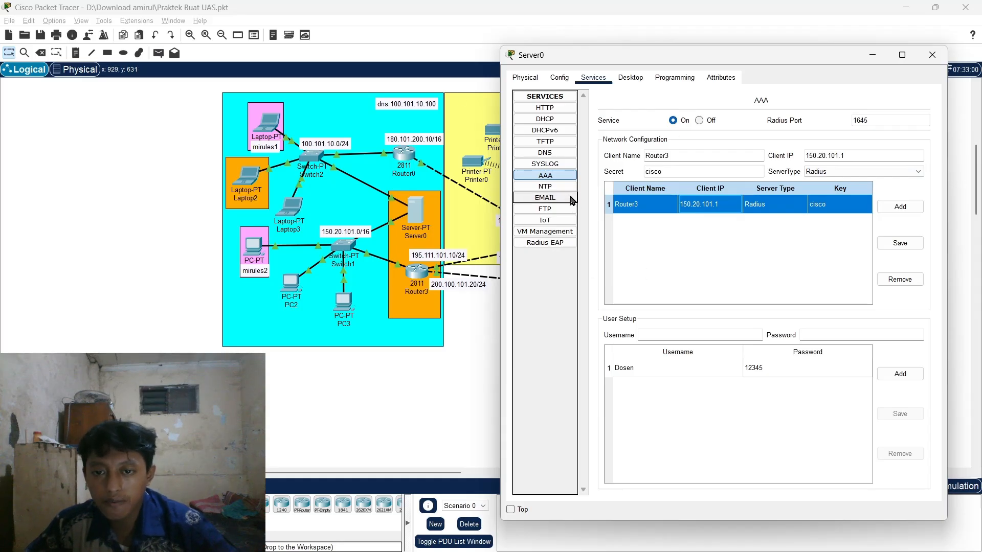
left_click(933, 54)
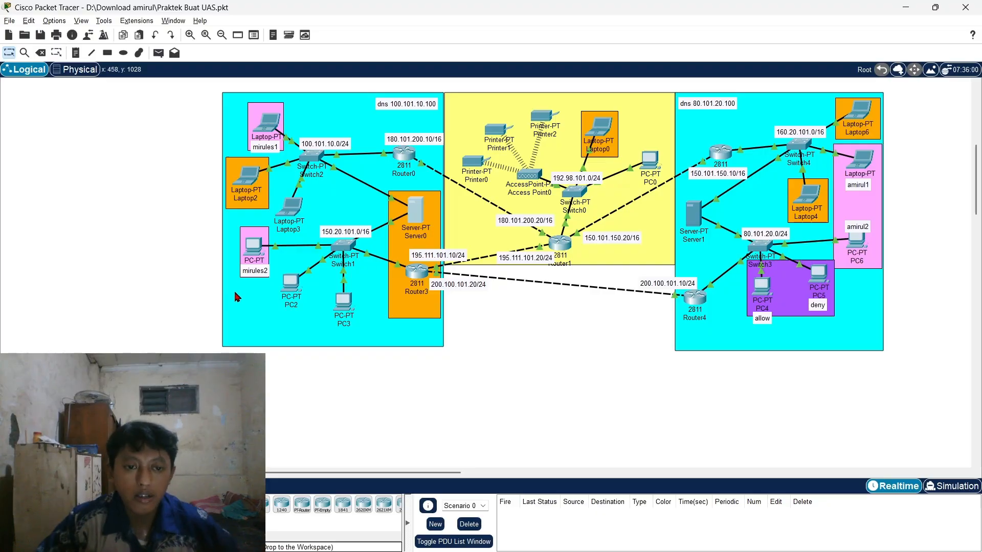
left_click(271, 126)
left_click(430, 130)
left_click(401, 169)
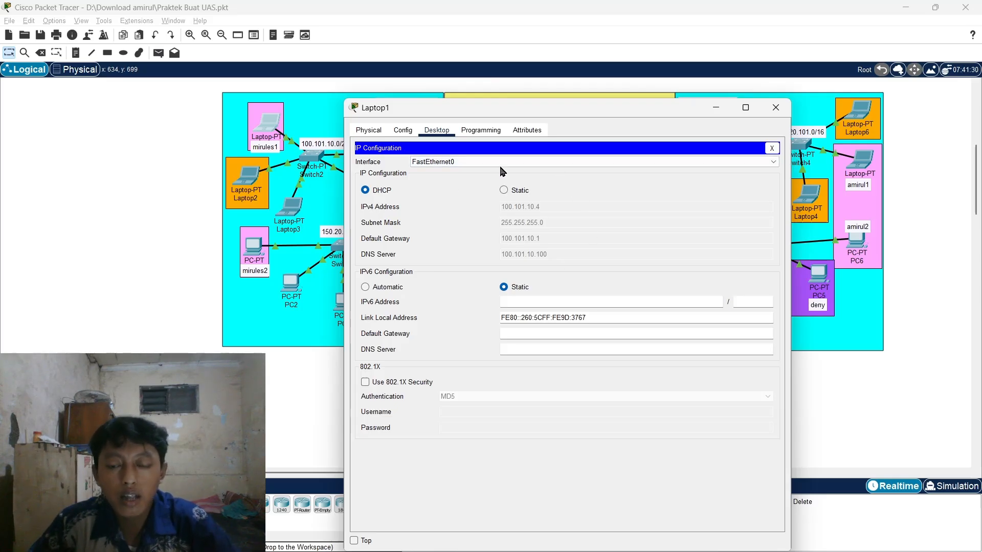
left_click_drag(561, 110, 673, 78)
left_click(887, 75)
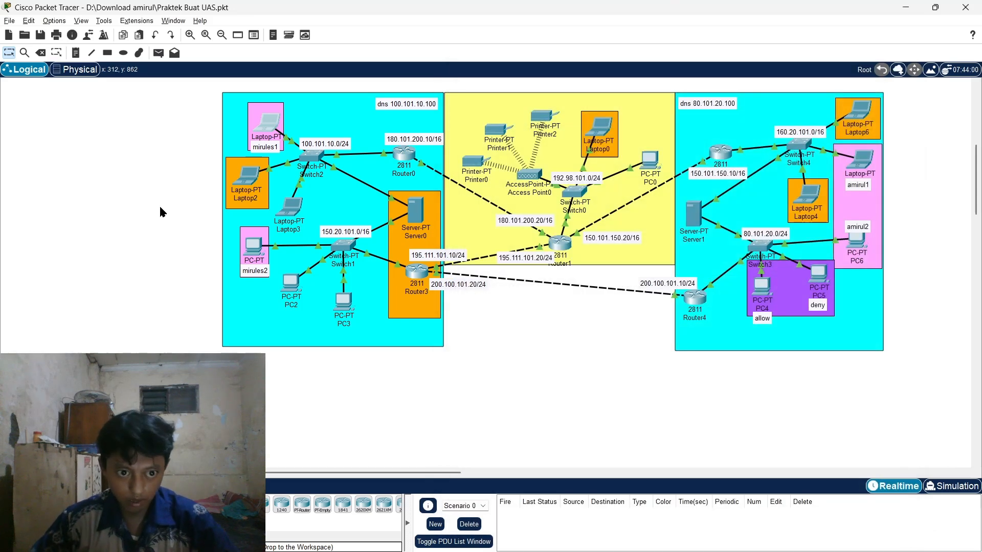
mouse_move(251, 184)
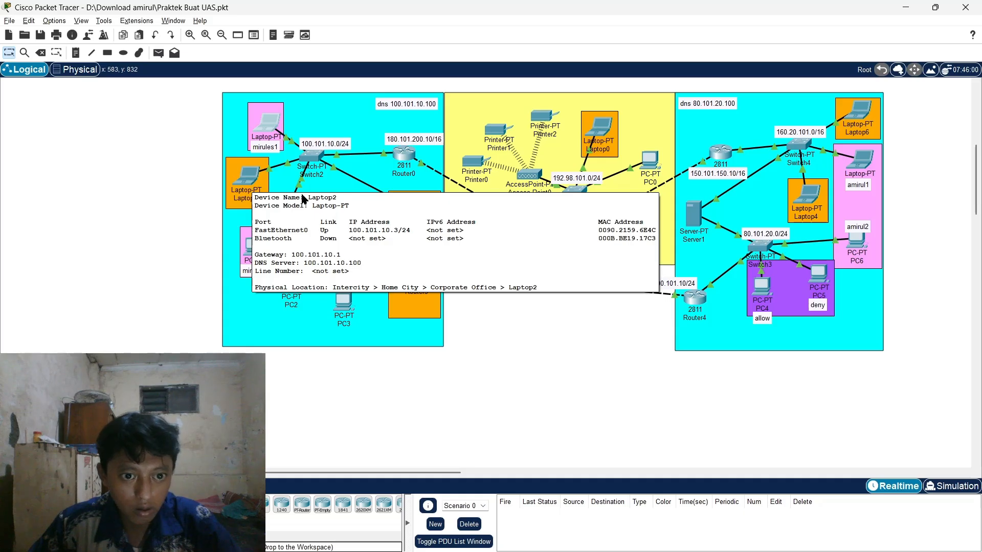
mouse_move(296, 211)
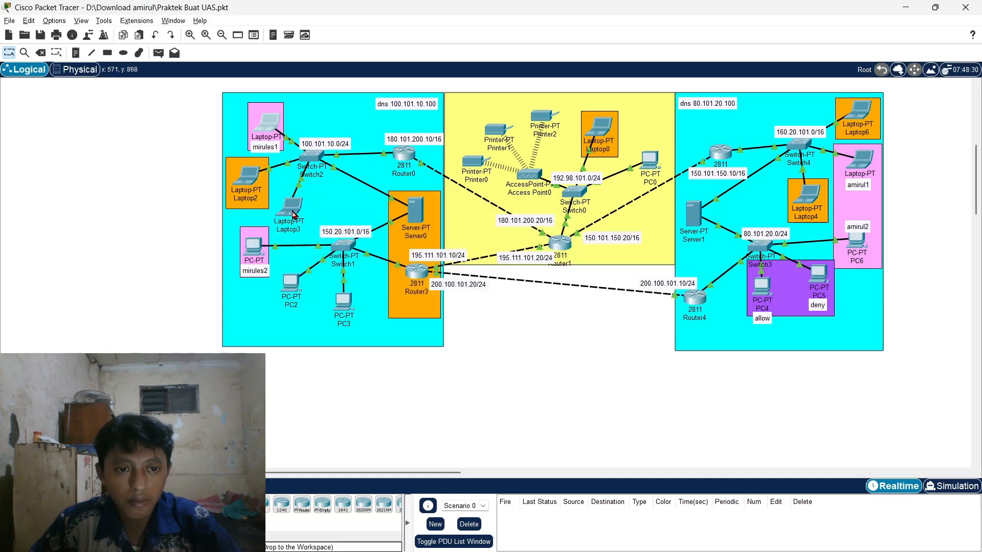
left_click(290, 208)
left_click(437, 150)
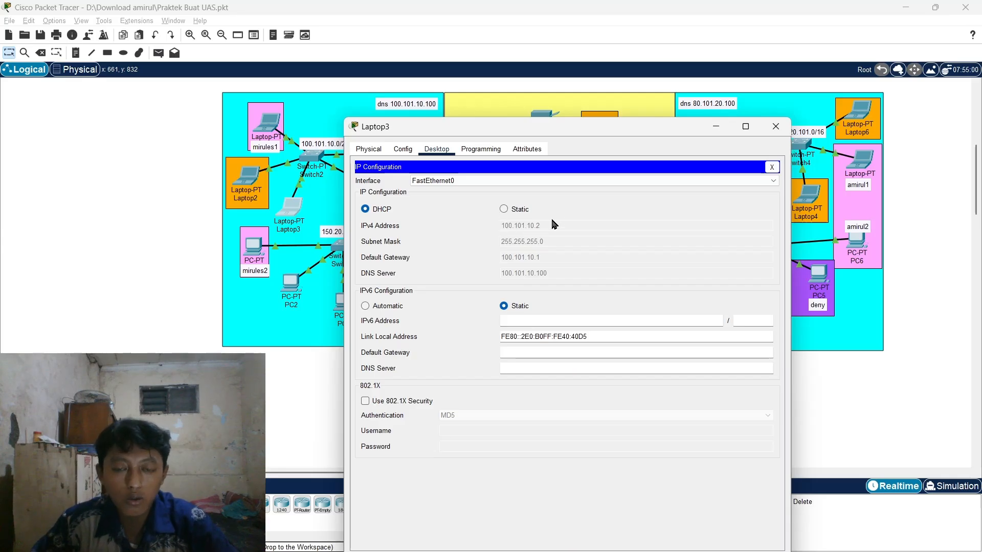
left_click(776, 126)
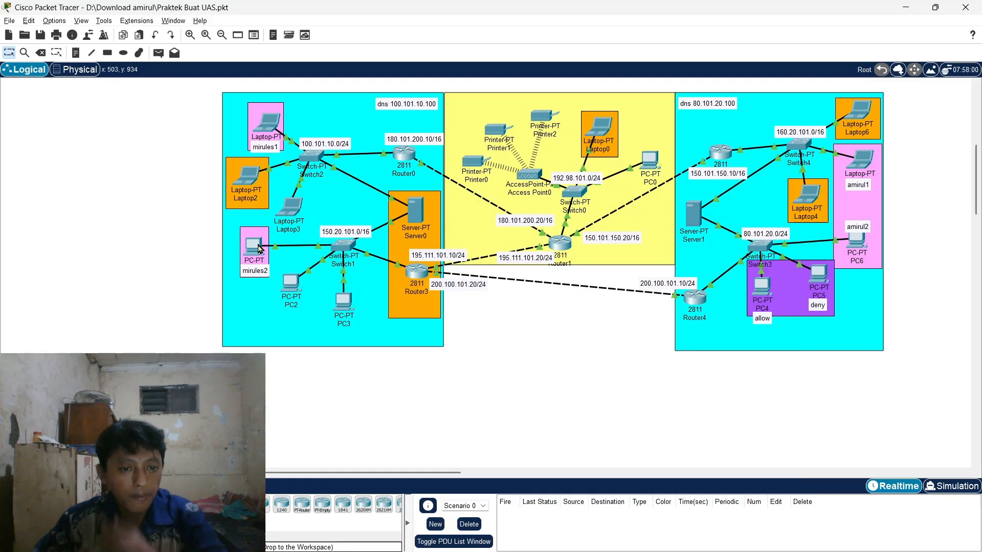
left_click(259, 249)
left_click(445, 131)
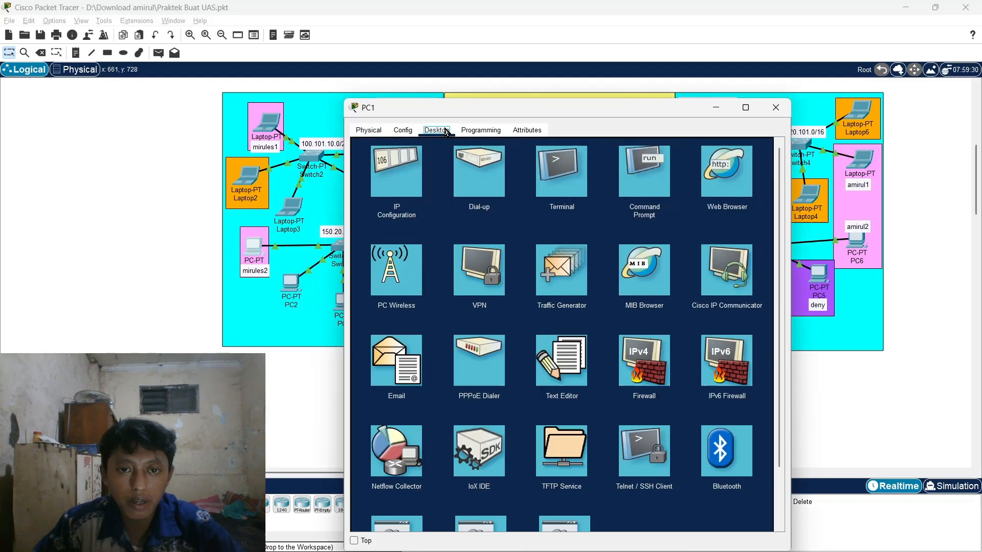
left_click(418, 156)
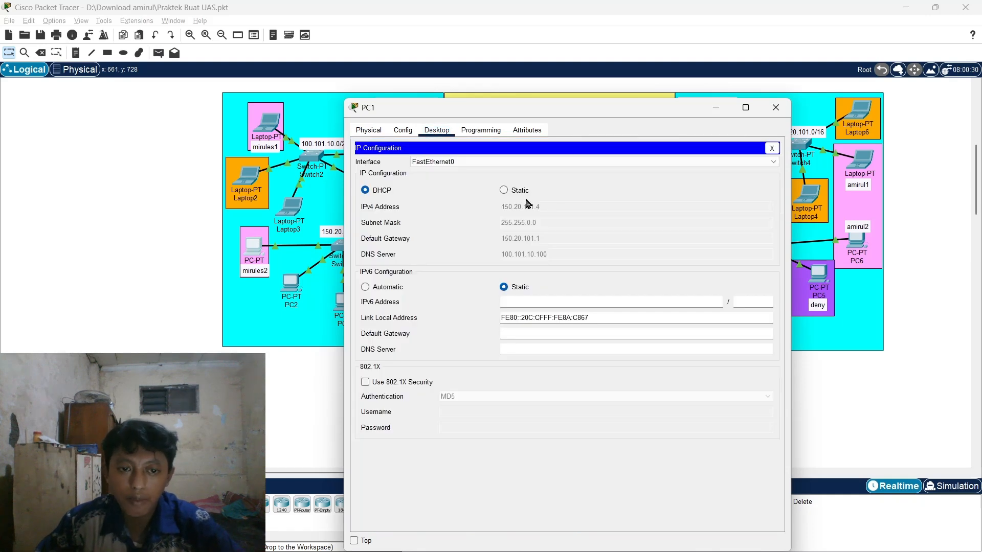
left_click_drag(616, 116, 711, 82)
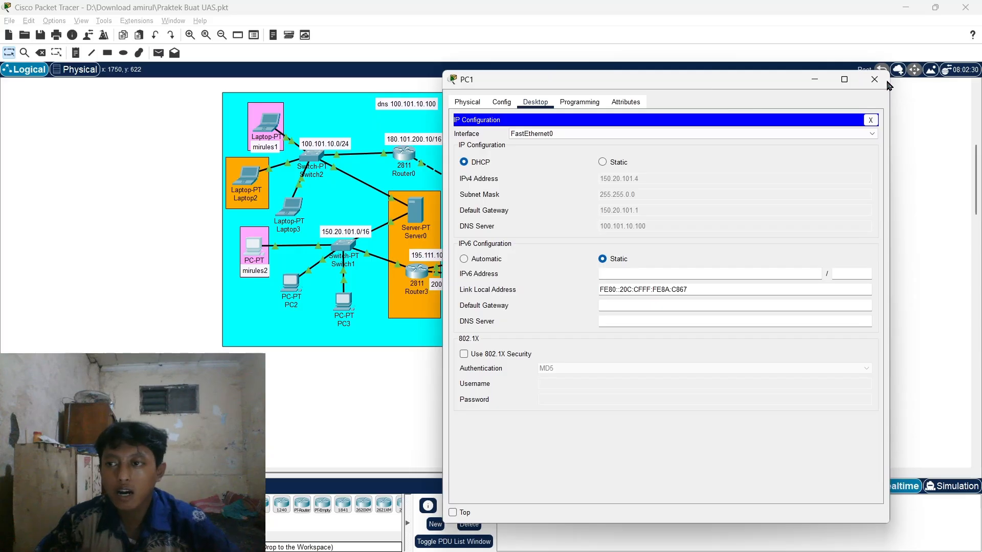
left_click(874, 80)
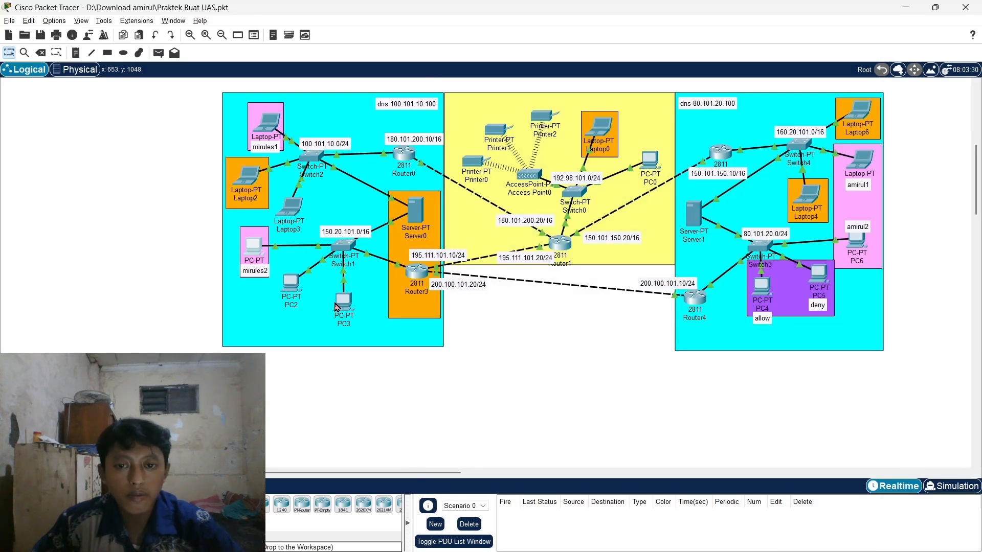
left_click(343, 302)
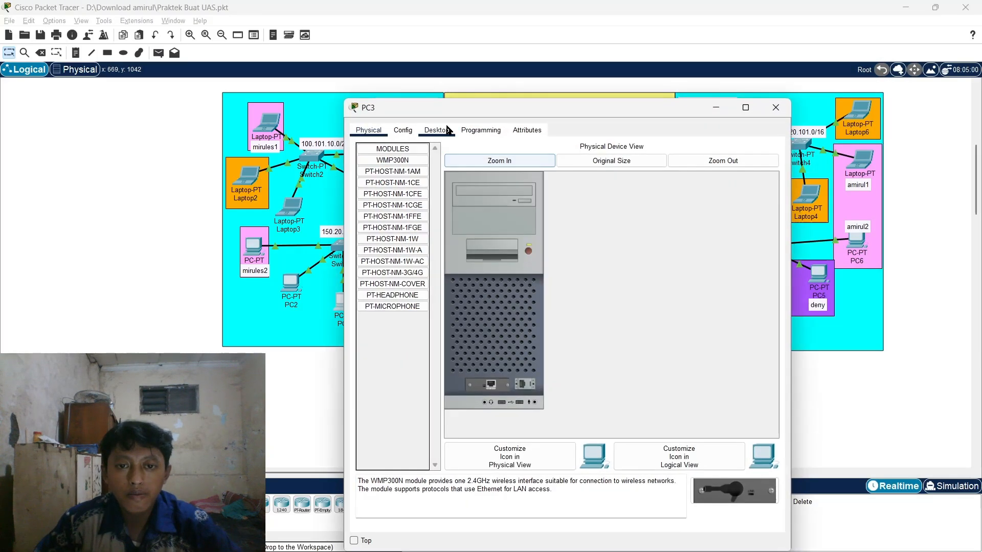
left_click(437, 130)
left_click(396, 170)
left_click(775, 107)
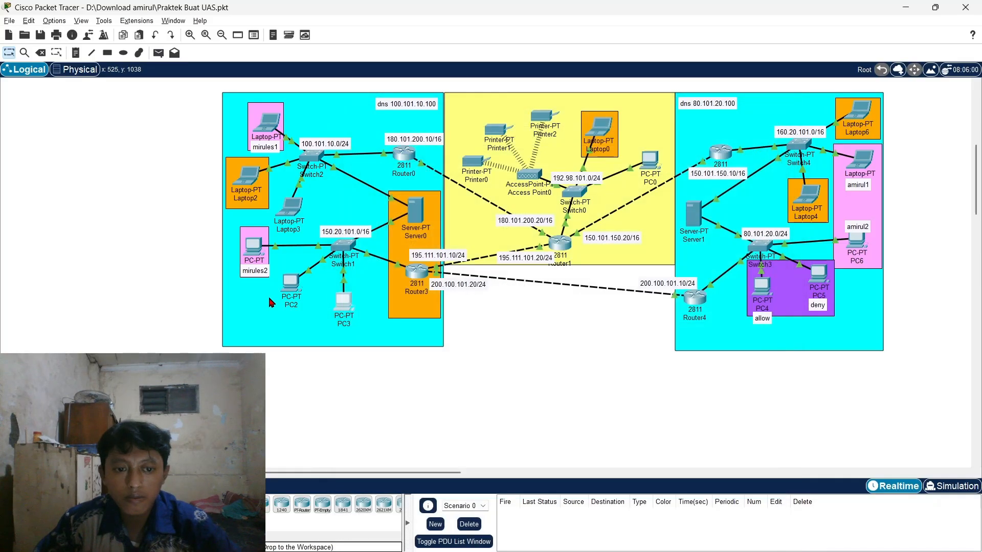
left_click(290, 283)
left_click(436, 130)
left_click(396, 171)
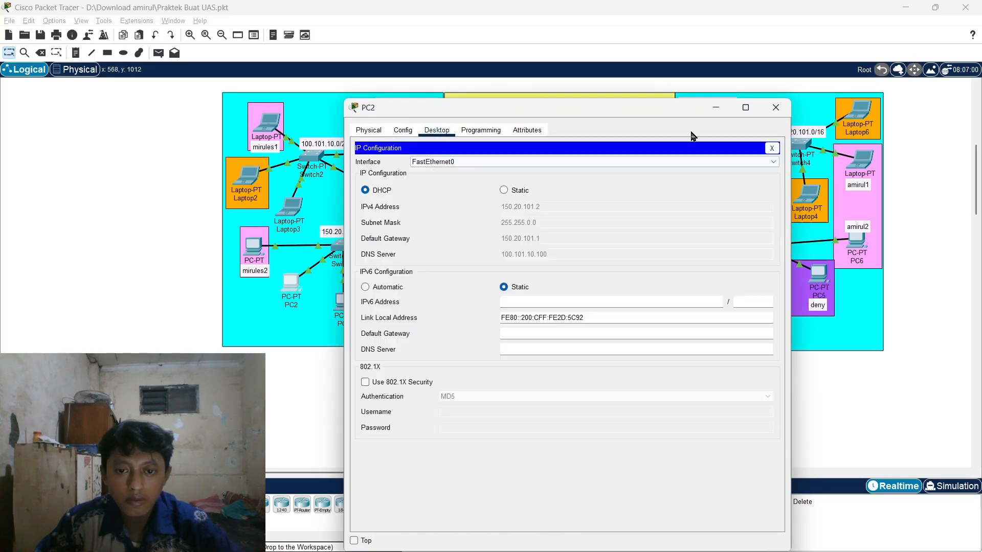
left_click(776, 107)
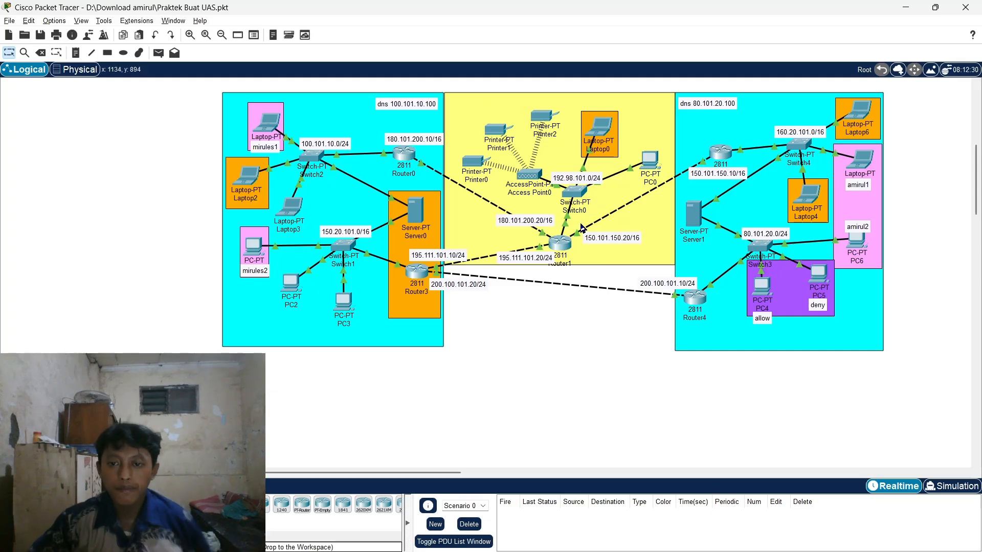
left_click(569, 244)
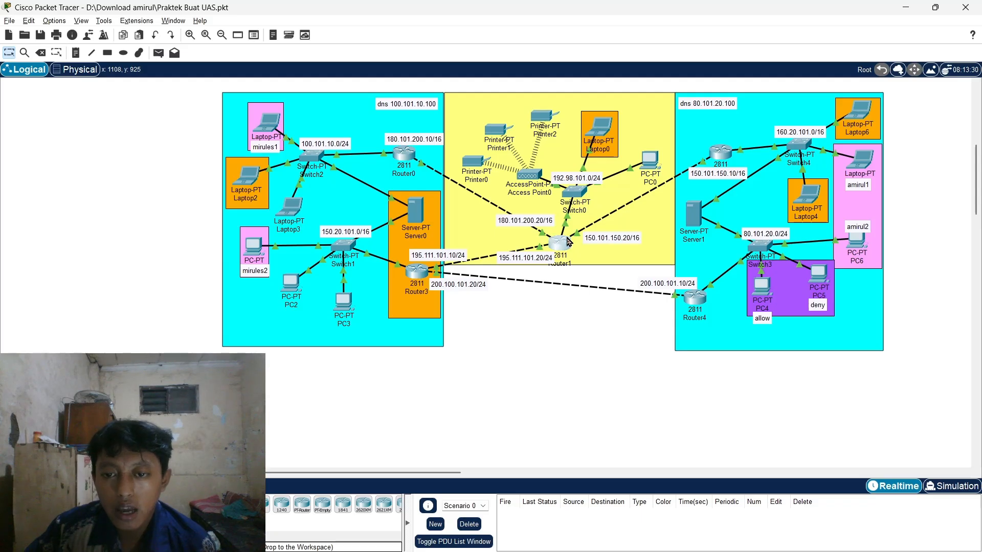
left_click(429, 131)
left_click(414, 132)
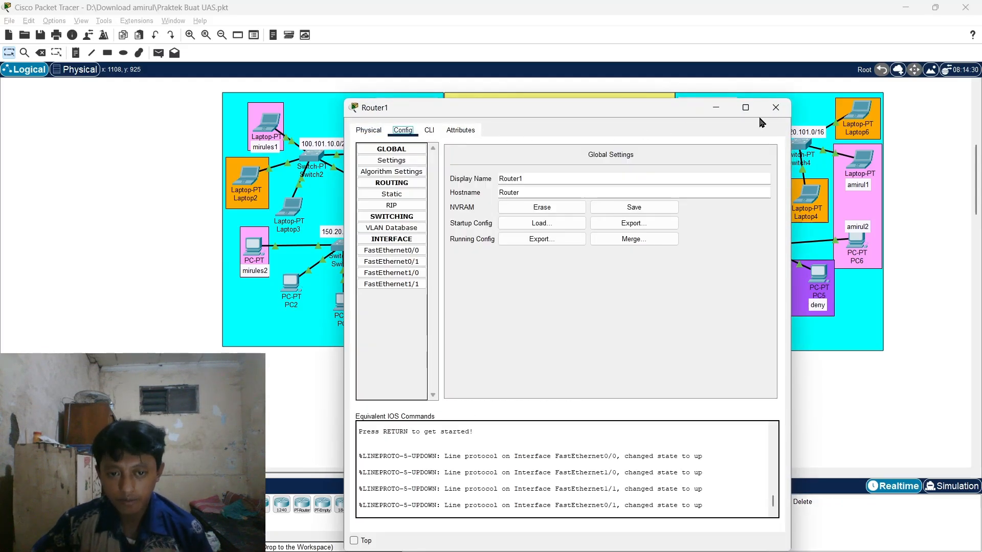
left_click(775, 107)
mouse_move(587, 150)
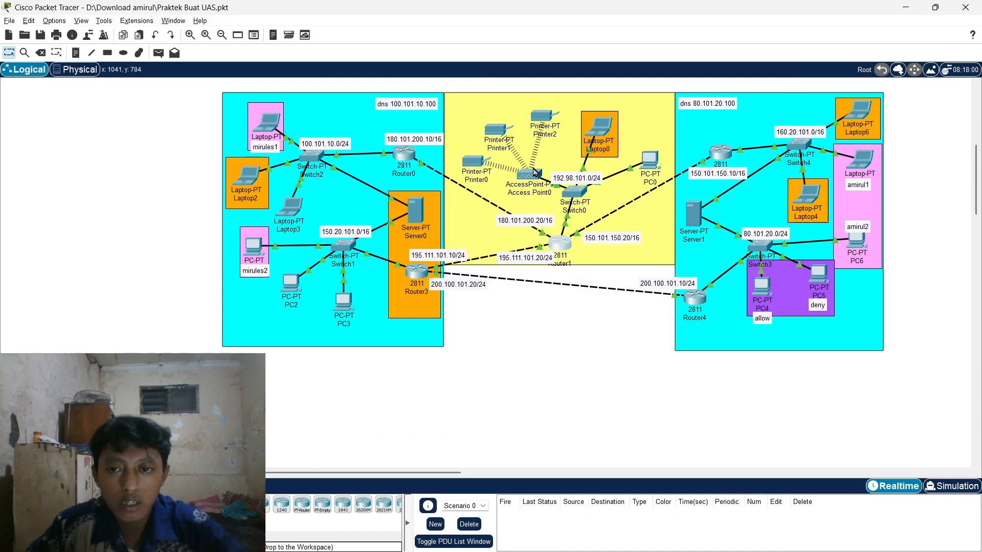
left_click(559, 244)
left_click(429, 131)
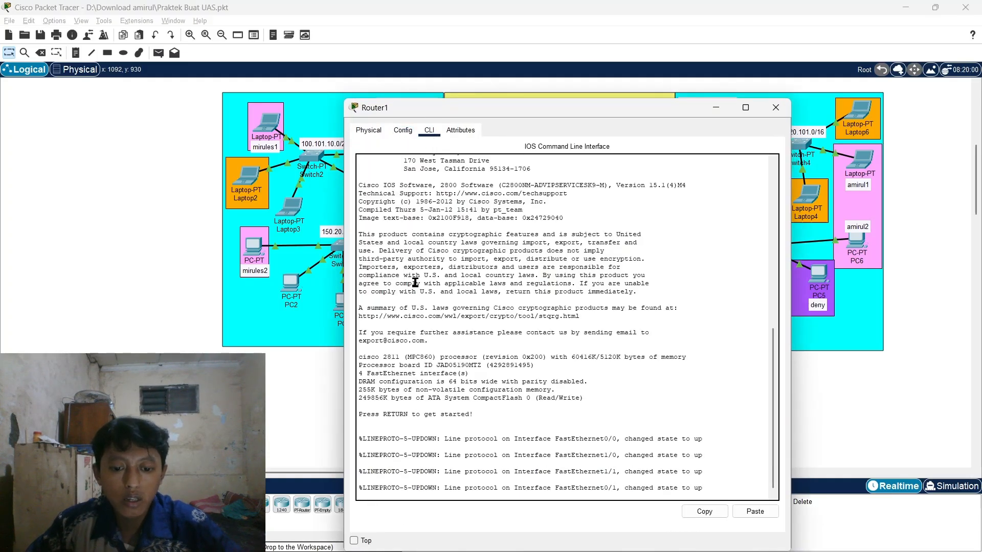
left_click(403, 131)
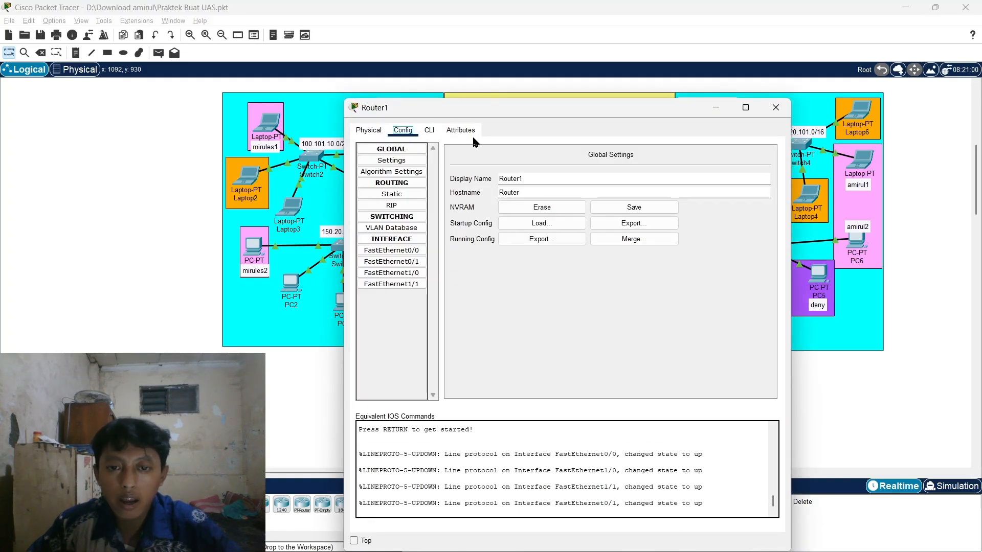
left_click(430, 131)
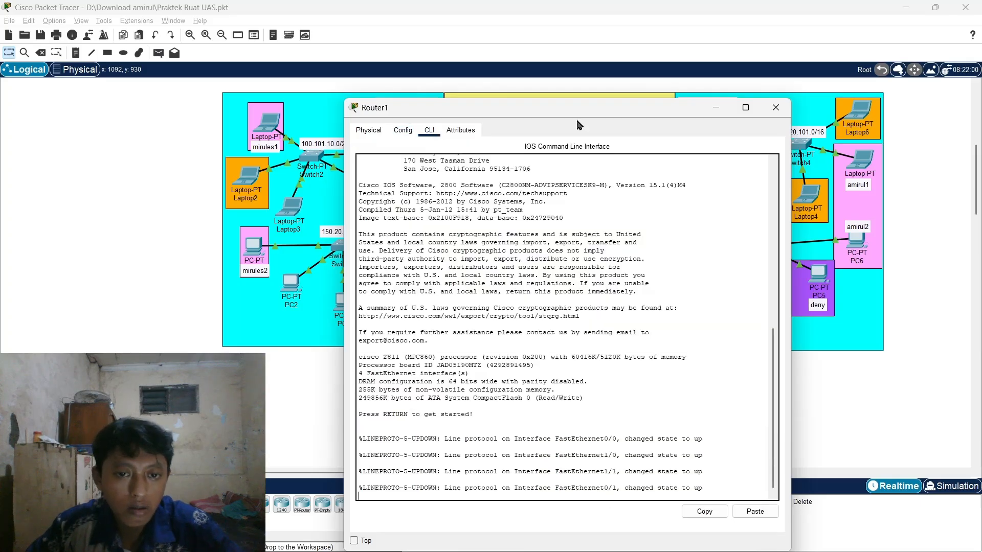
left_click(776, 108)
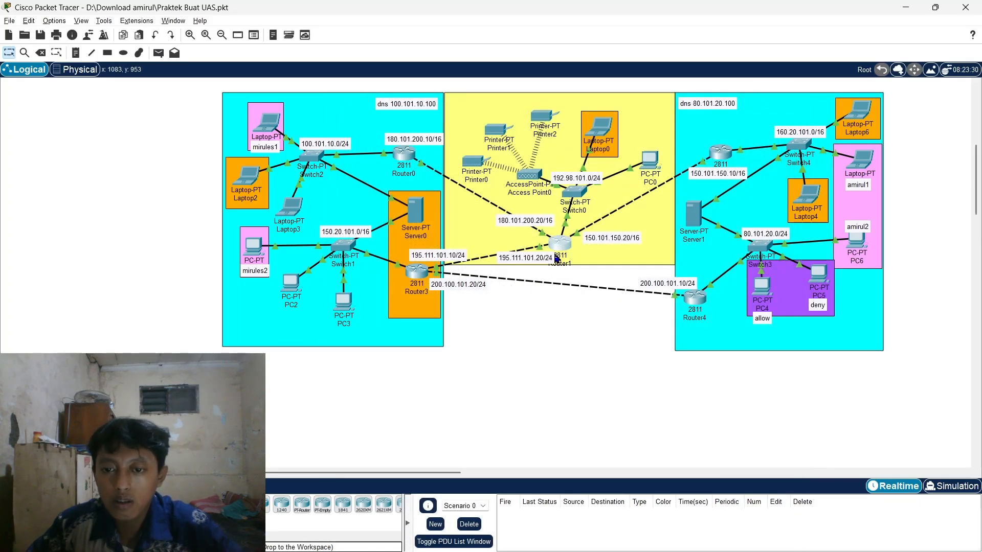
left_click(561, 242)
scroll(455, 320, "up", 10)
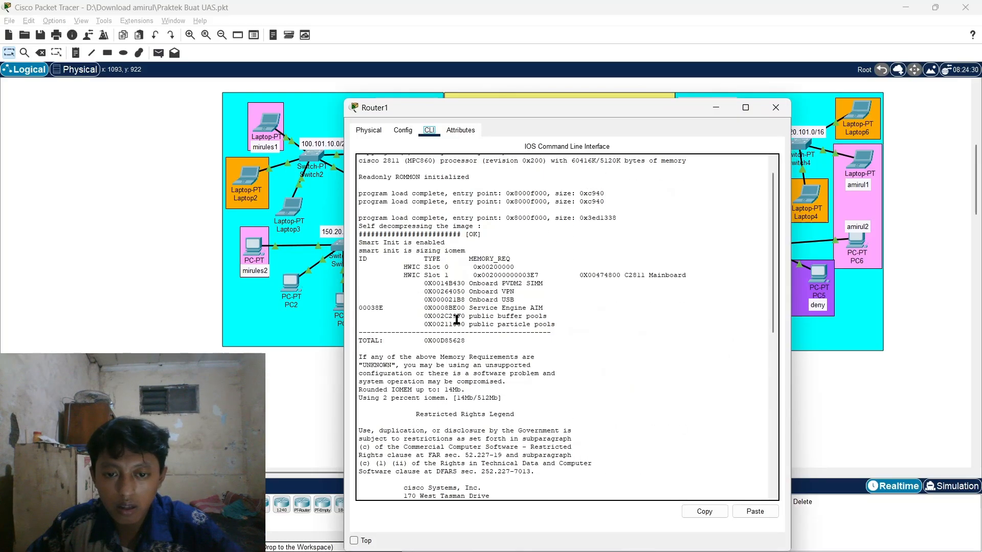
scroll(434, 232, "down", 10)
left_click(775, 107)
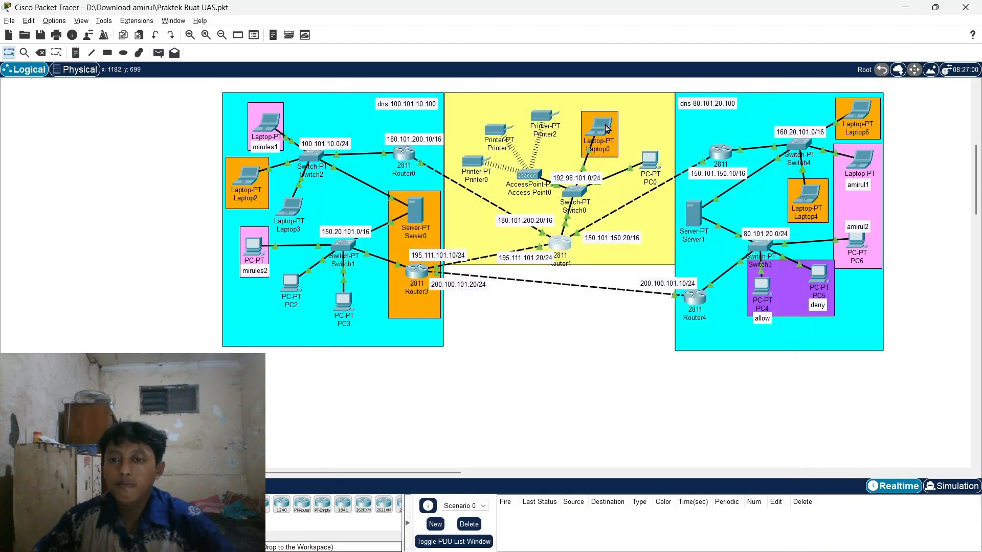
left_click(606, 129)
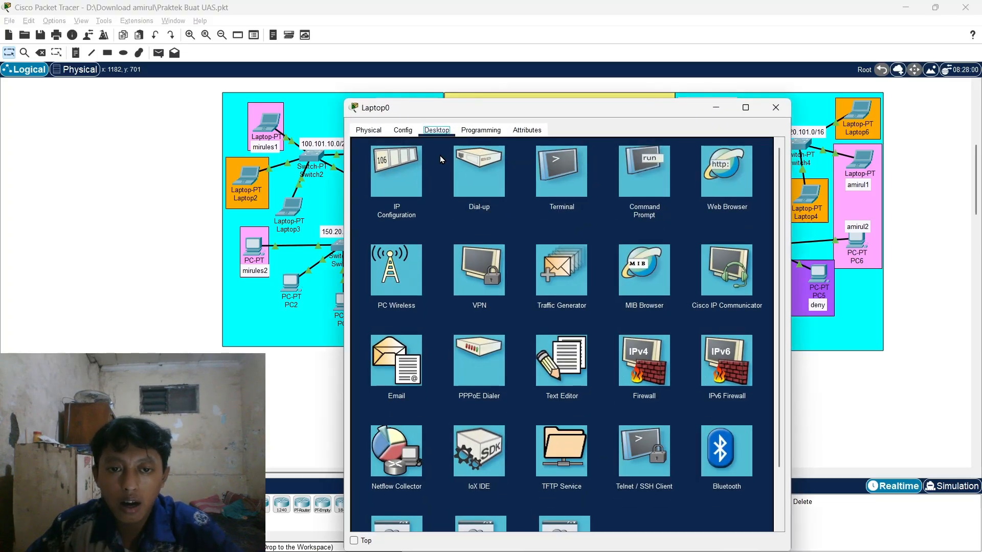
left_click(405, 160)
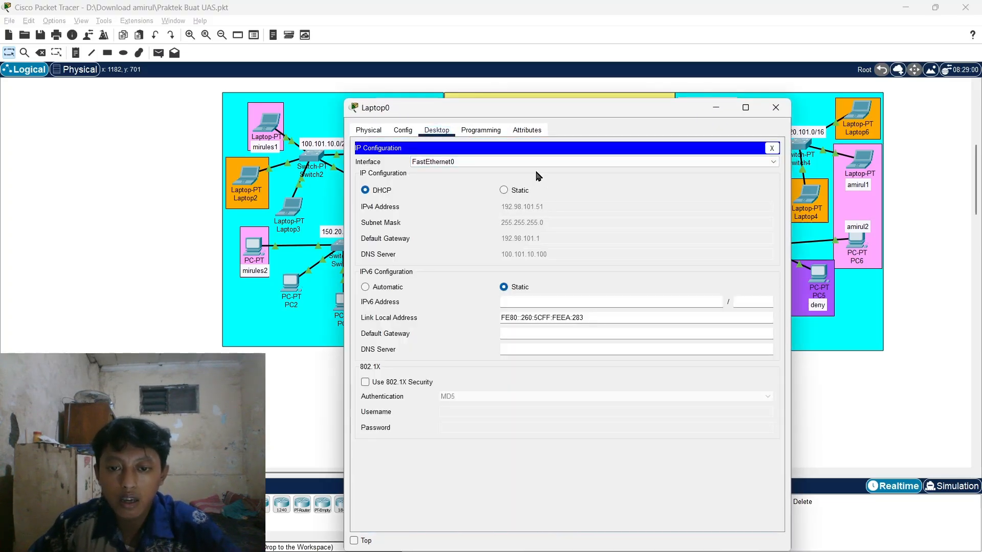
left_click_drag(585, 102, 593, 229)
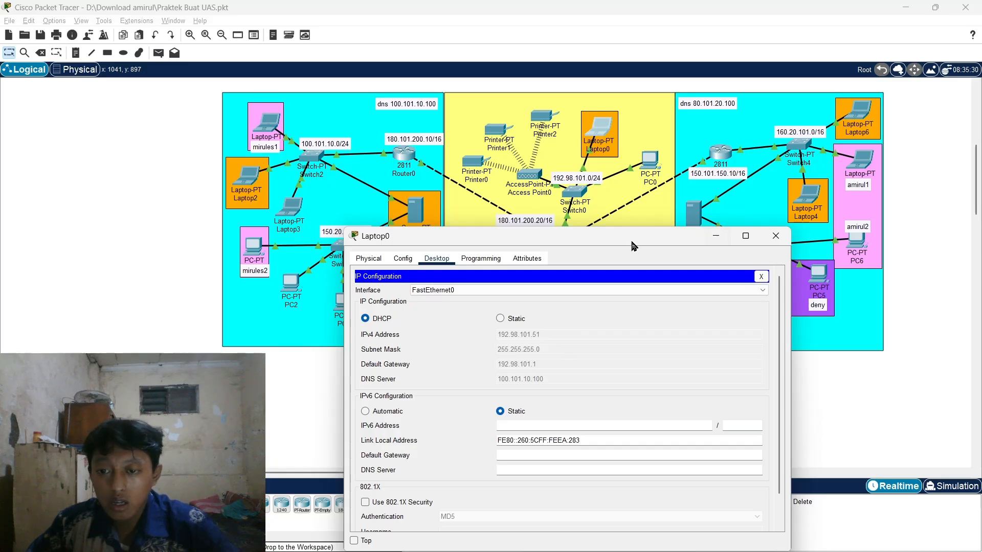
left_click_drag(623, 244, 634, 244)
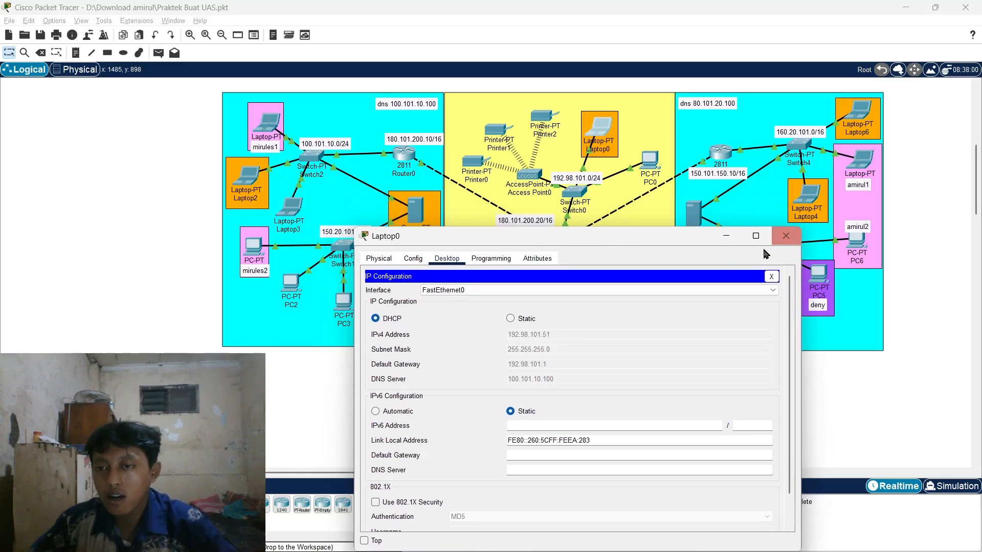
- Close Laptop0, then open Laptop5's Desktop tab to show its applications
left_click(785, 236)
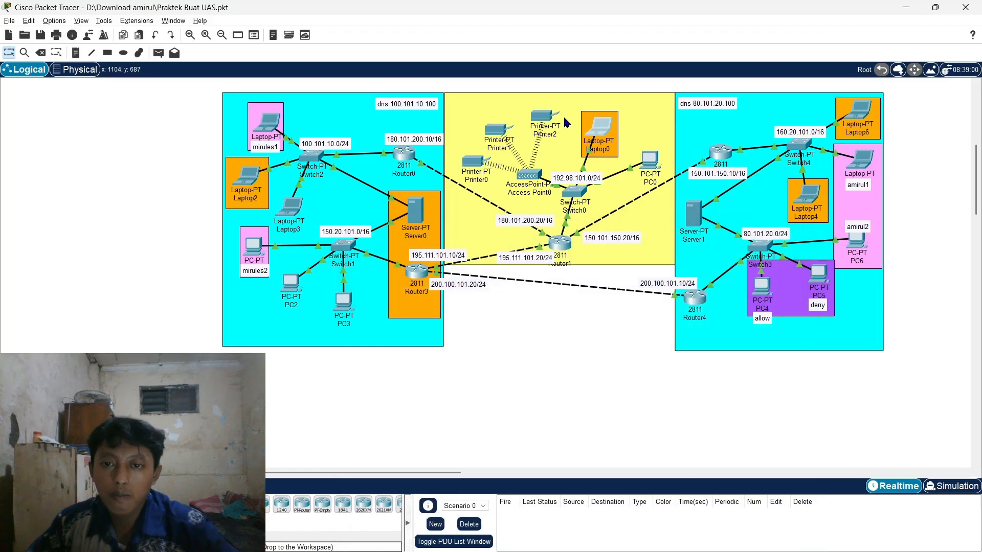
mouse_move(548, 118)
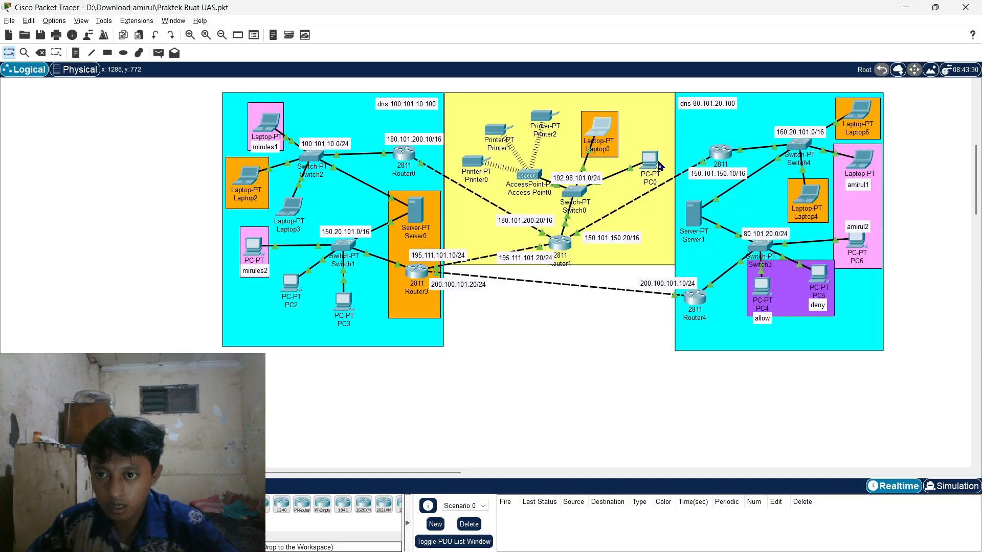
mouse_move(654, 165)
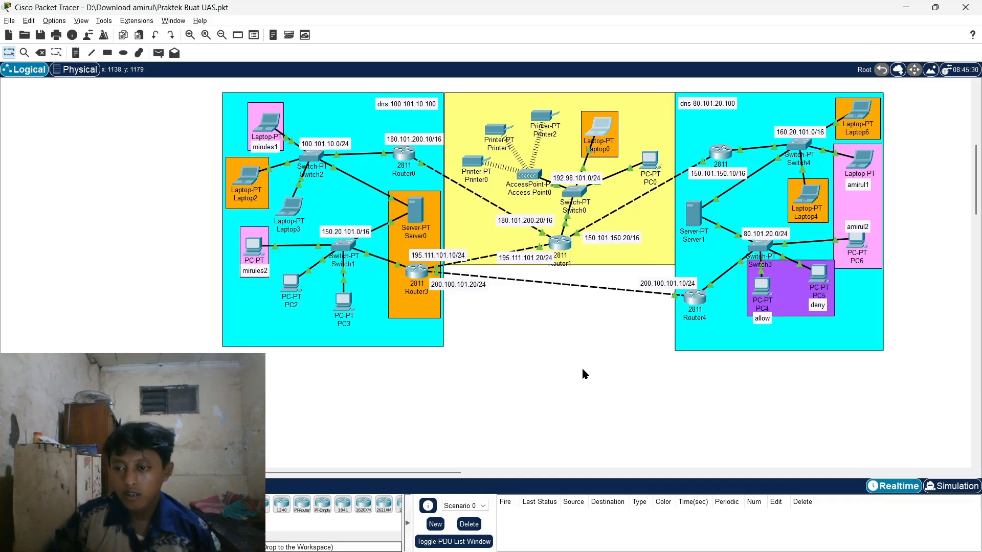
scroll(582, 367, "up", 2)
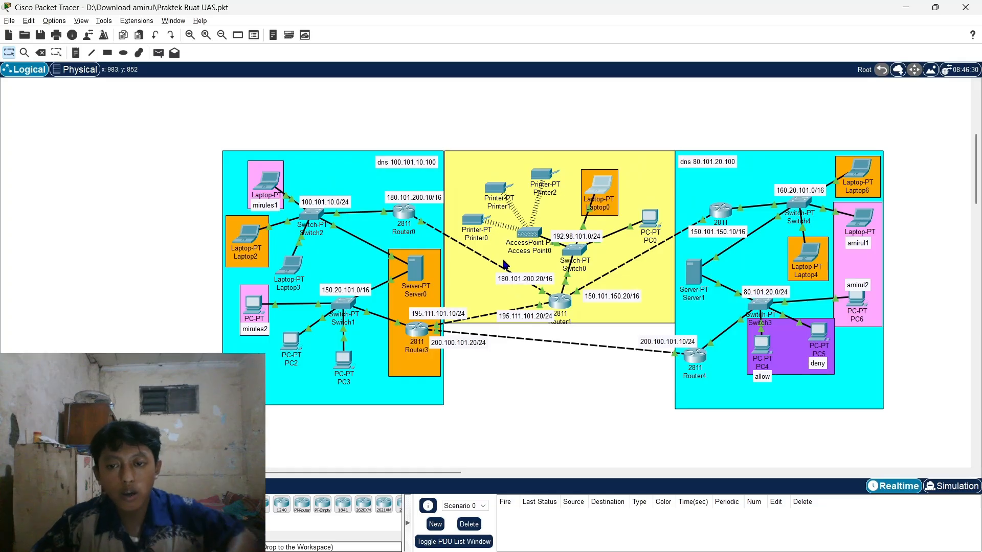
left_click(870, 219)
left_click(519, 136)
left_click(433, 131)
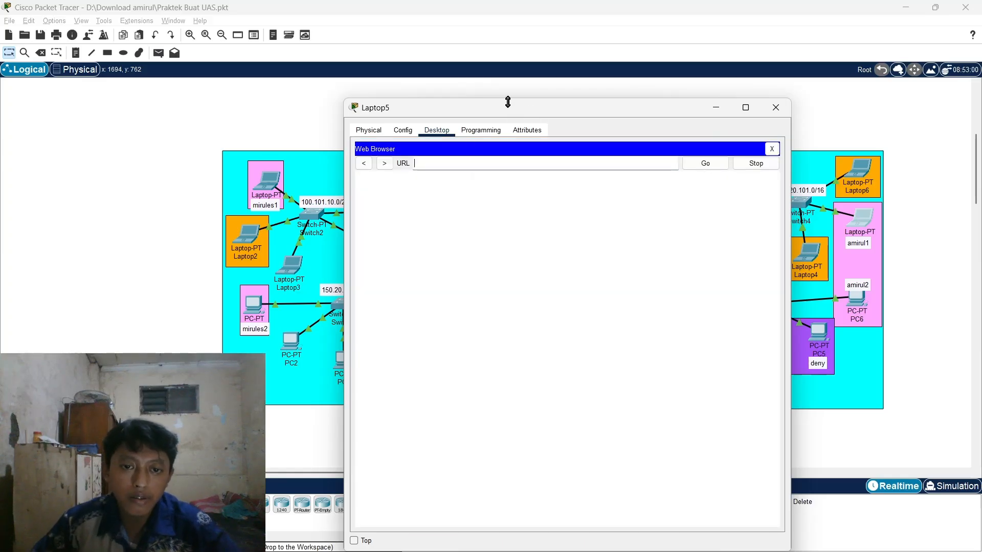
- Submit an address in Laptop5's web browser, then close the window and return to Packet Tracer
left_click_drag(508, 112, 601, 90)
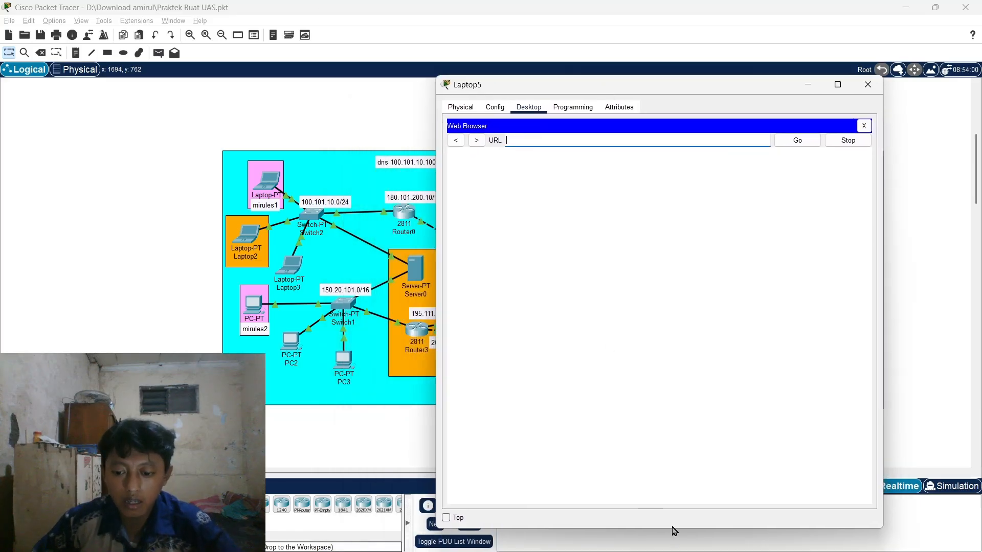
left_click_drag(673, 528, 672, 345)
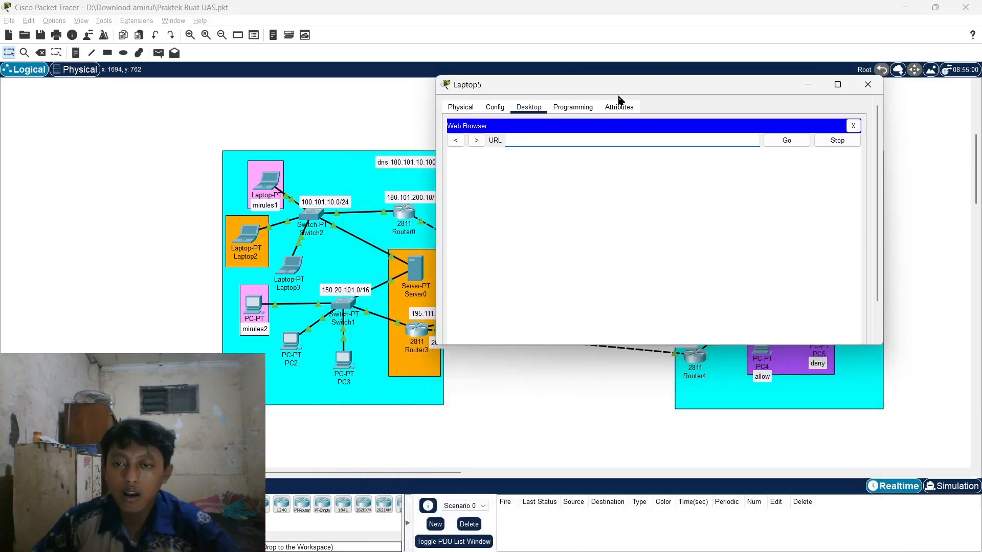
left_click_drag(619, 97, 620, 173)
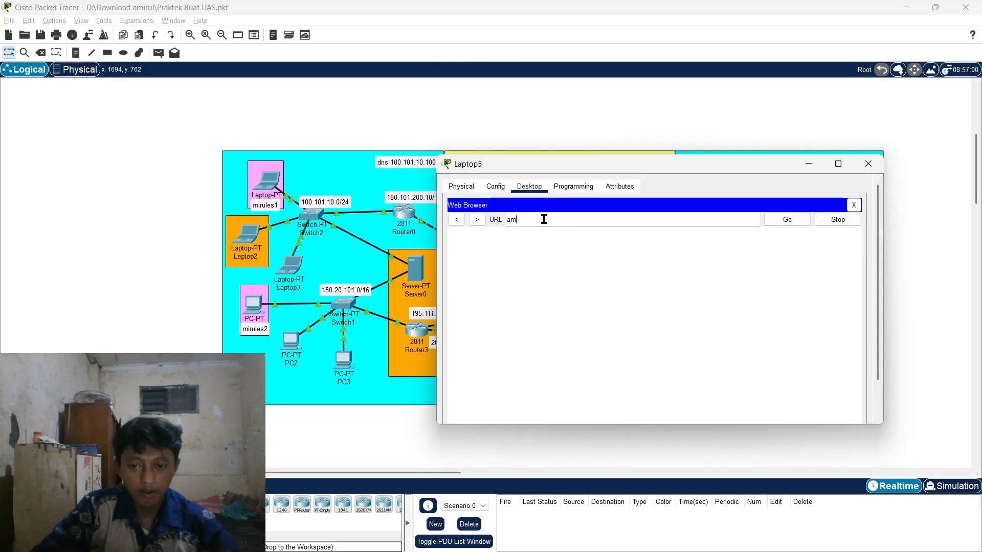
type("s")
key("Return")
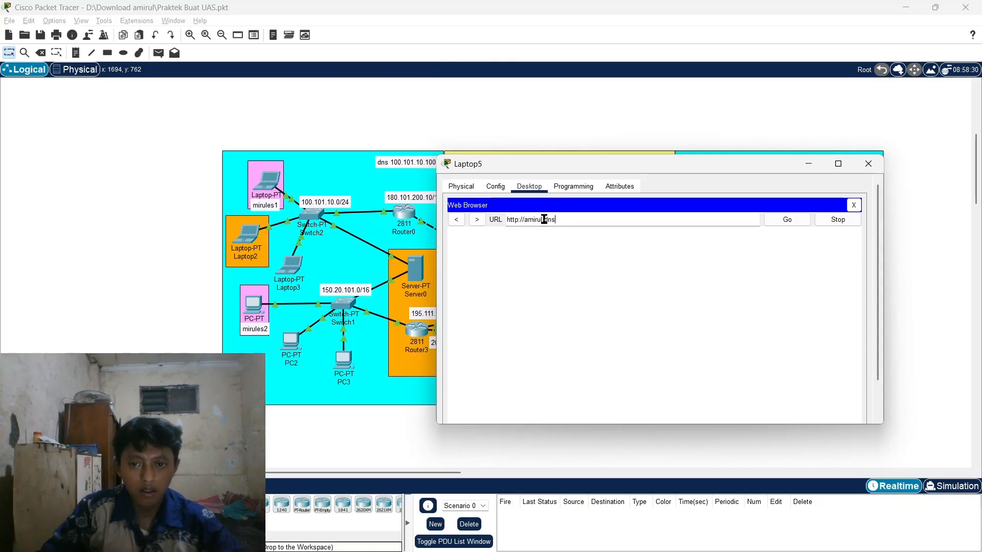
left_click(868, 164)
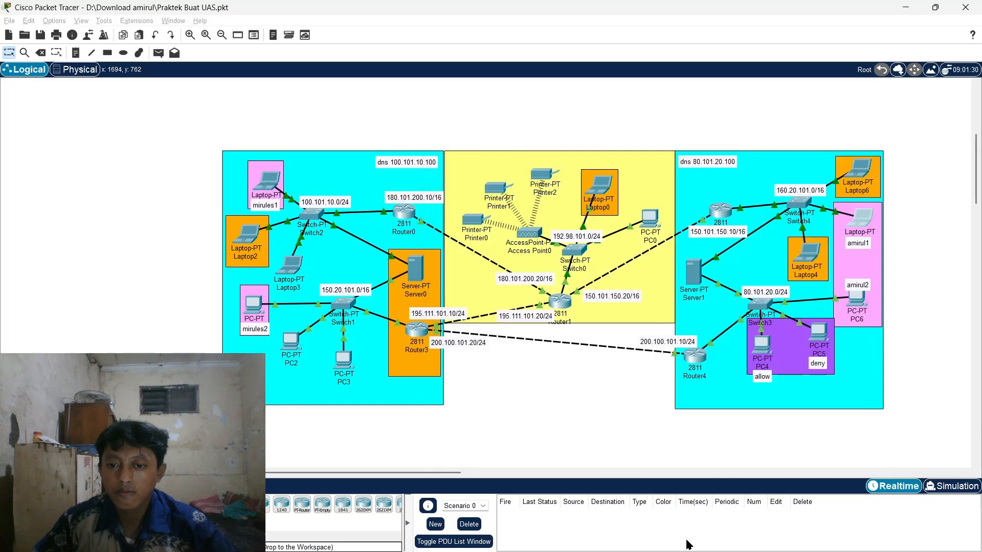
key("alt+Tab")
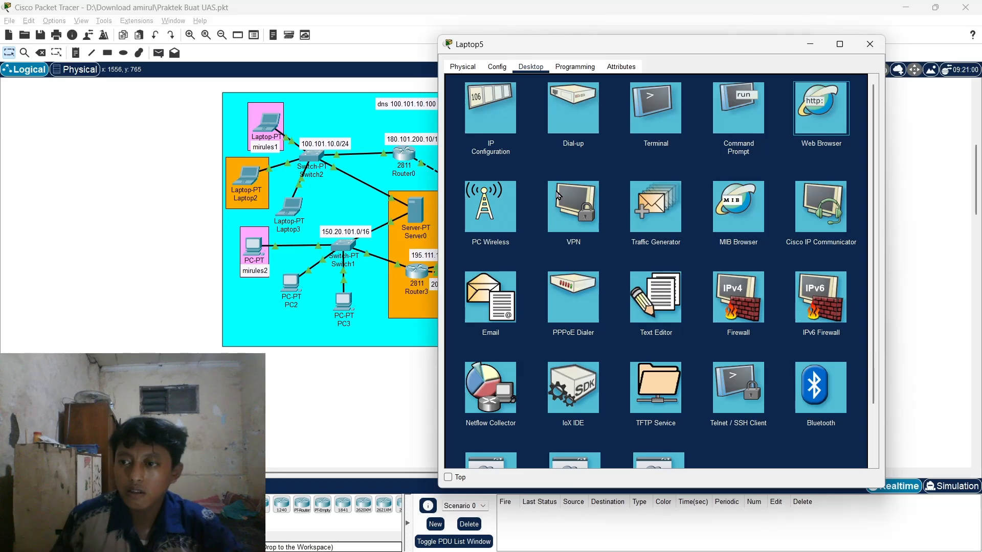
left_click(817, 105)
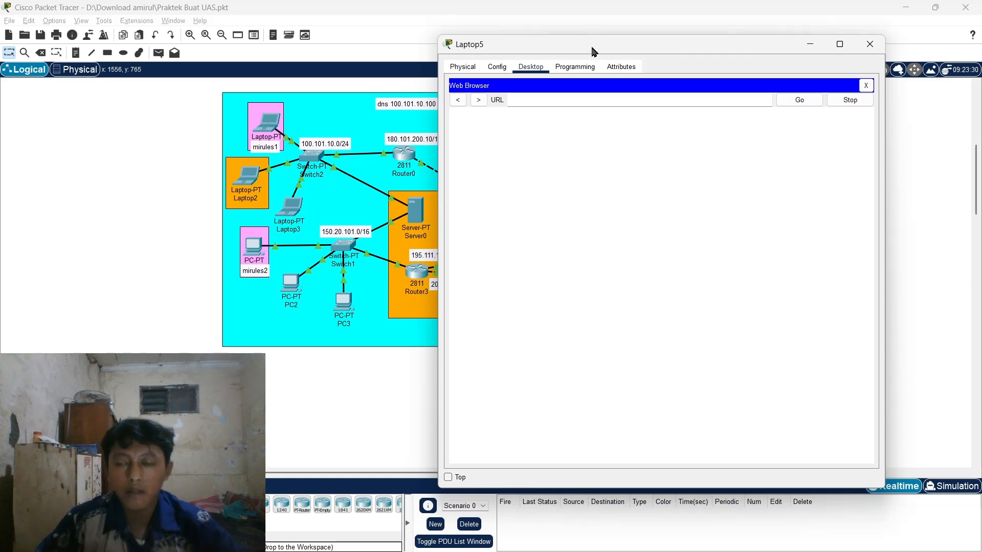
- Load amirul.dns in Laptop5's web browser, showing the Router Kiri page
left_click_drag(591, 48, 575, 50)
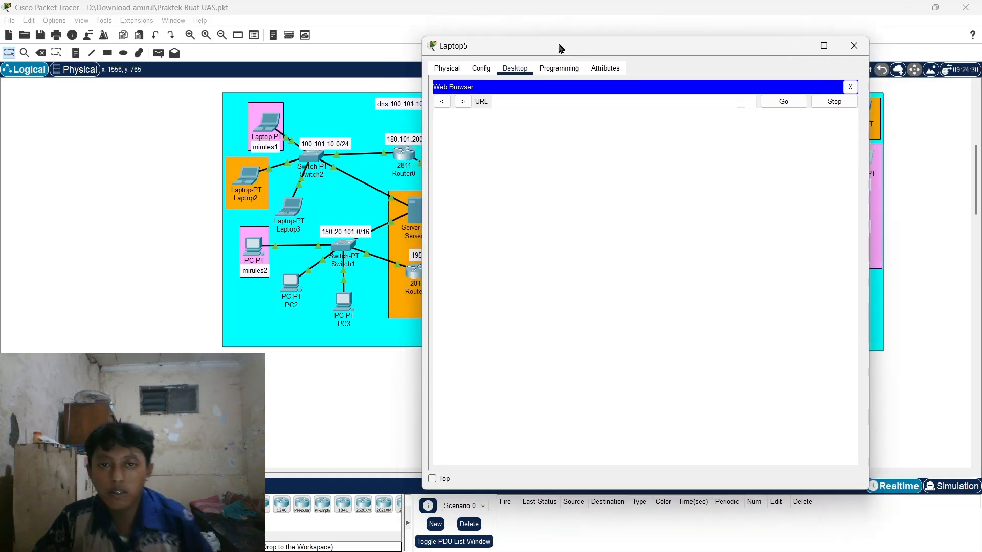
left_click(563, 104)
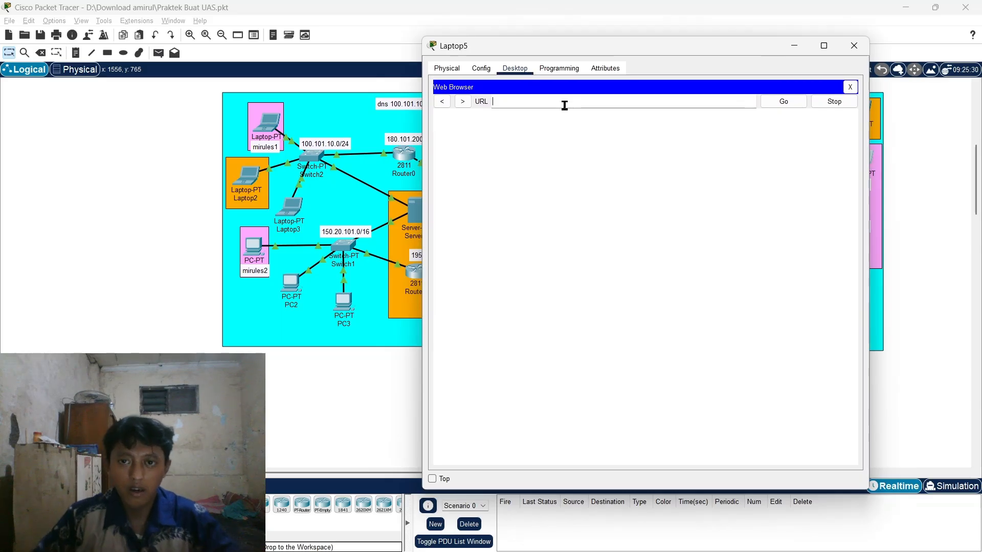
left_click_drag(566, 43, 560, 64)
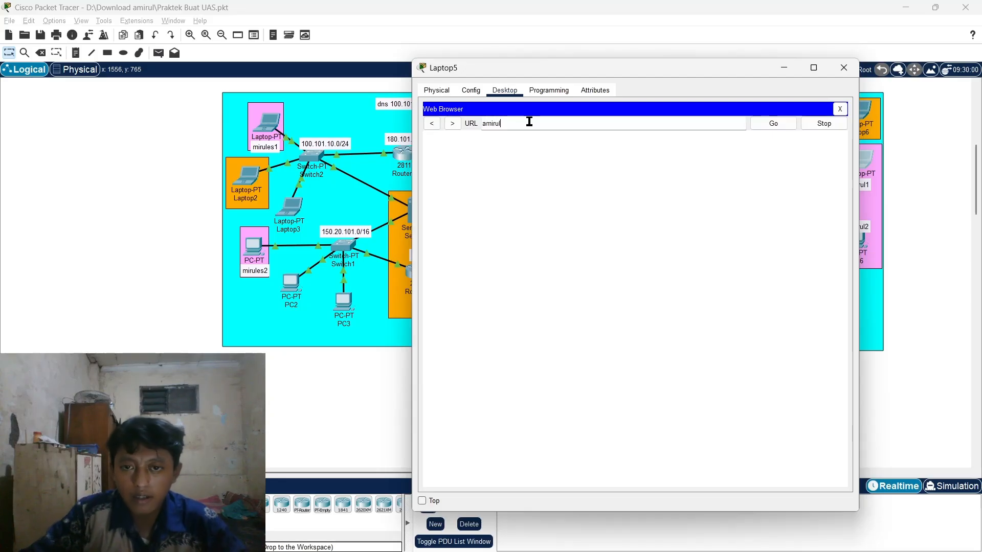
type(".")
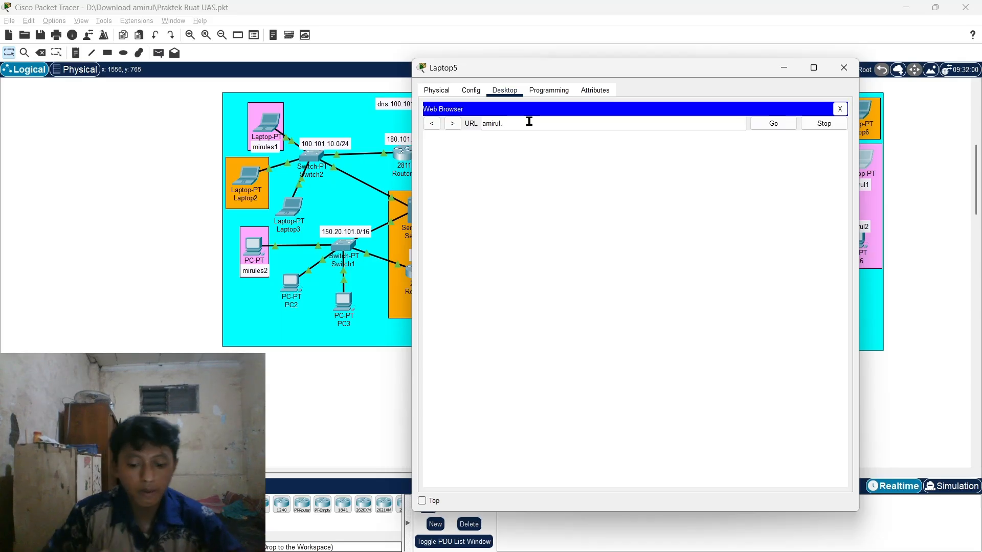
type("dns")
key("Return")
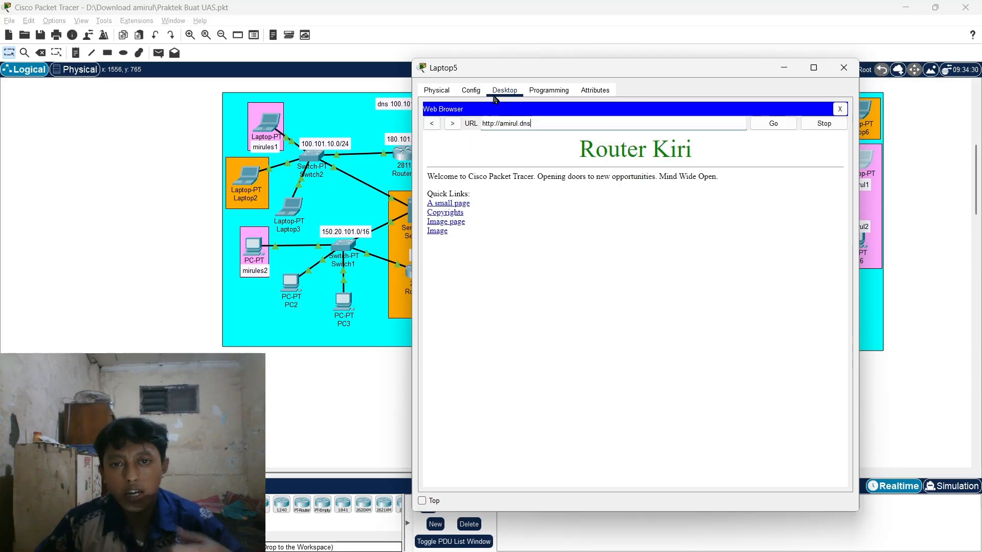
- Load amirul.mhs (Router Kanan) in Laptop5's browser, then close the Laptop5 window
left_click_drag(508, 69, 546, 63)
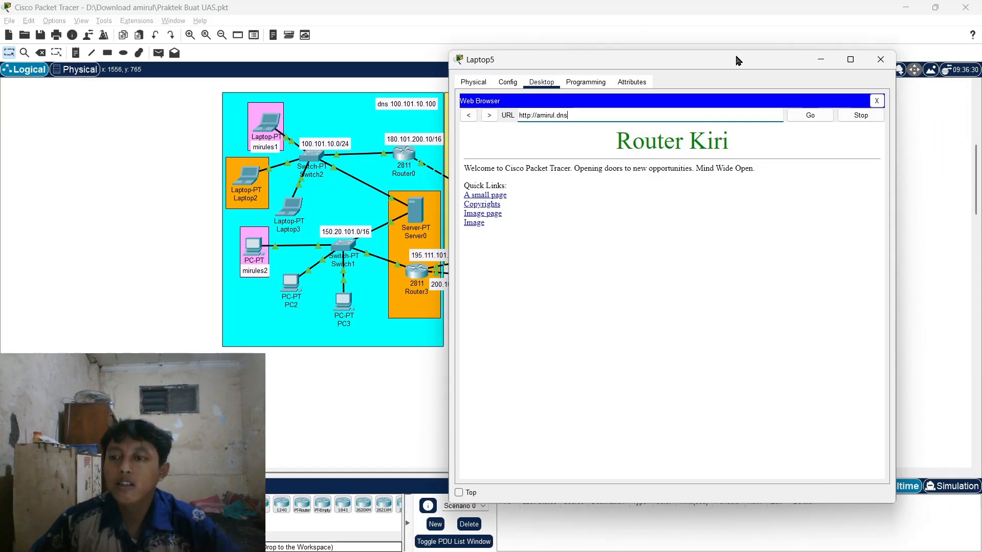
left_click(572, 133)
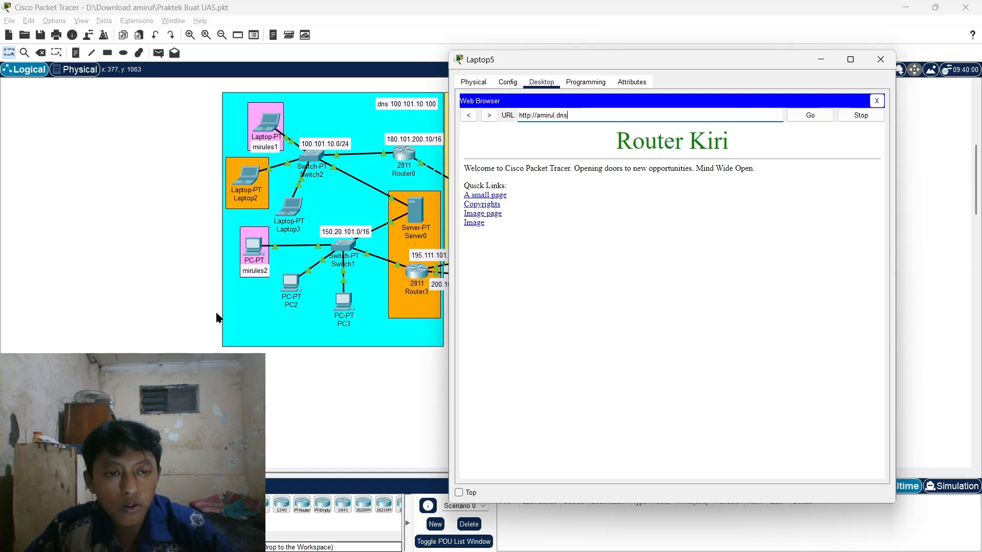
left_click(569, 117)
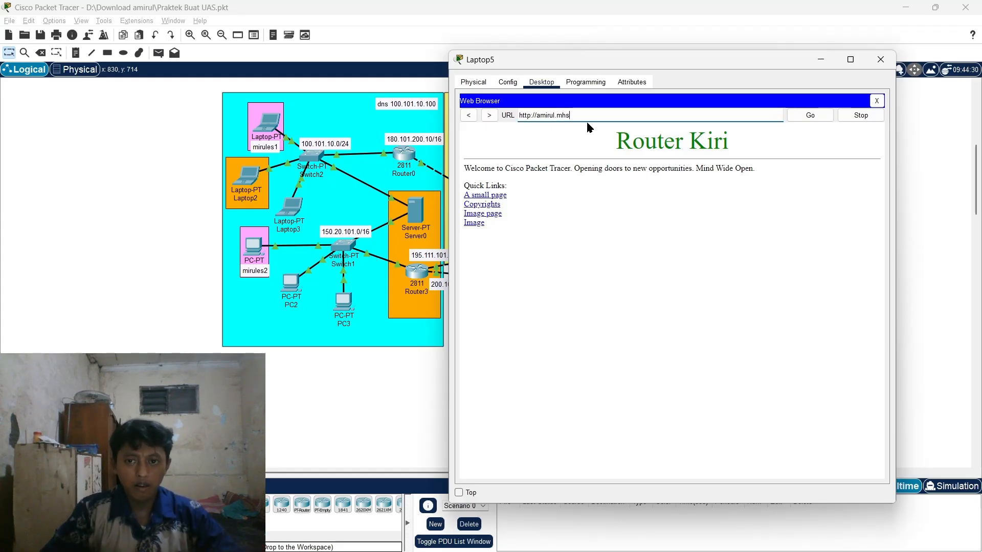
key("Return")
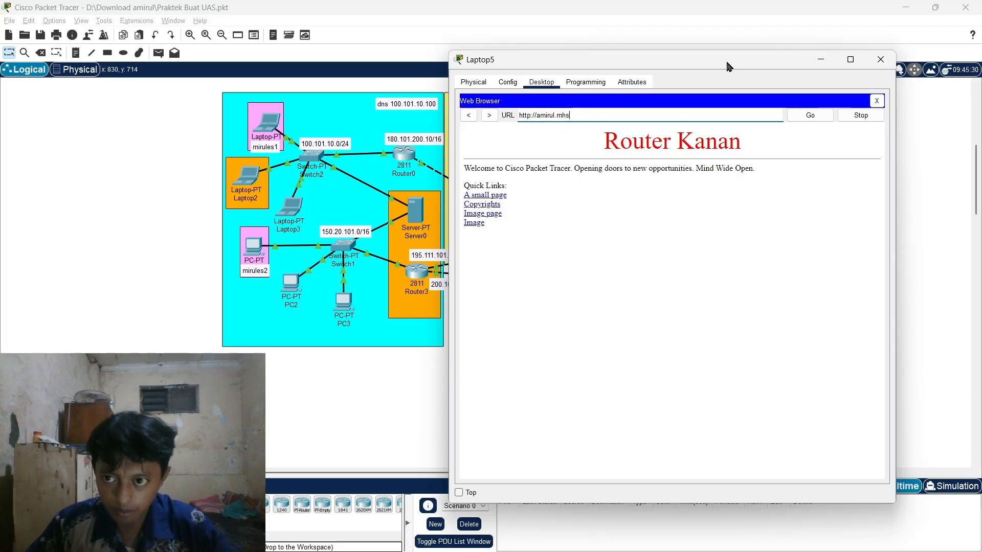
key("ctrl+shift+Left")
left_click(587, 117)
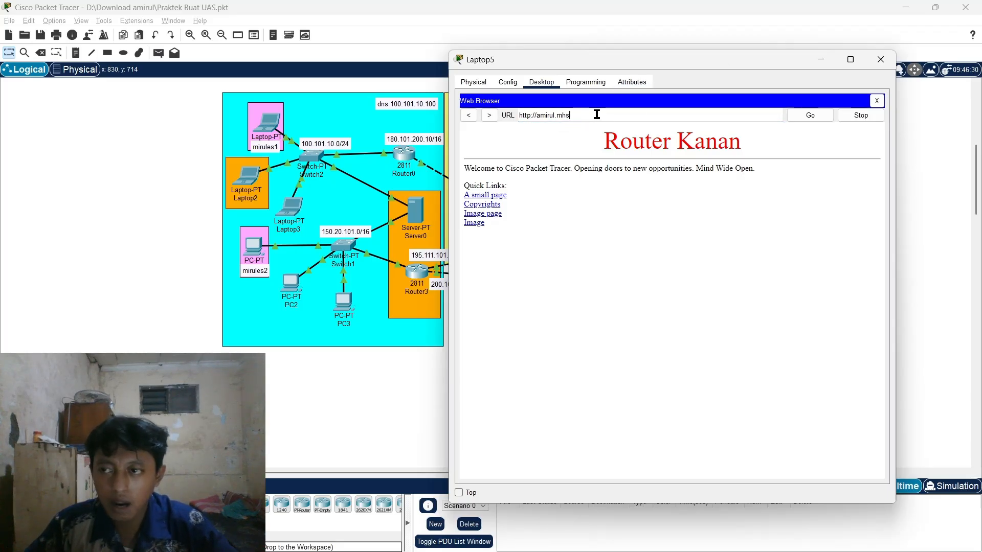
left_click(872, 58)
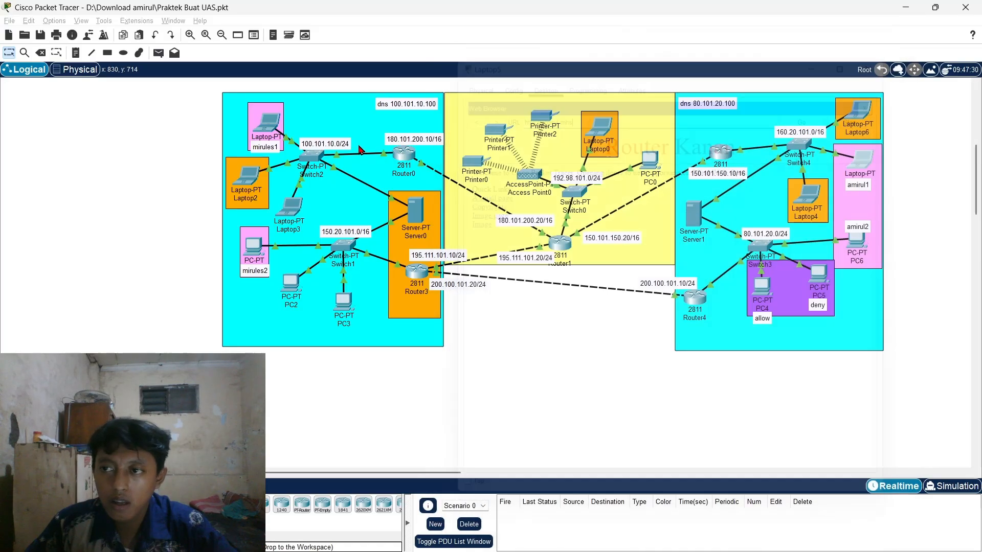
left_click(292, 207)
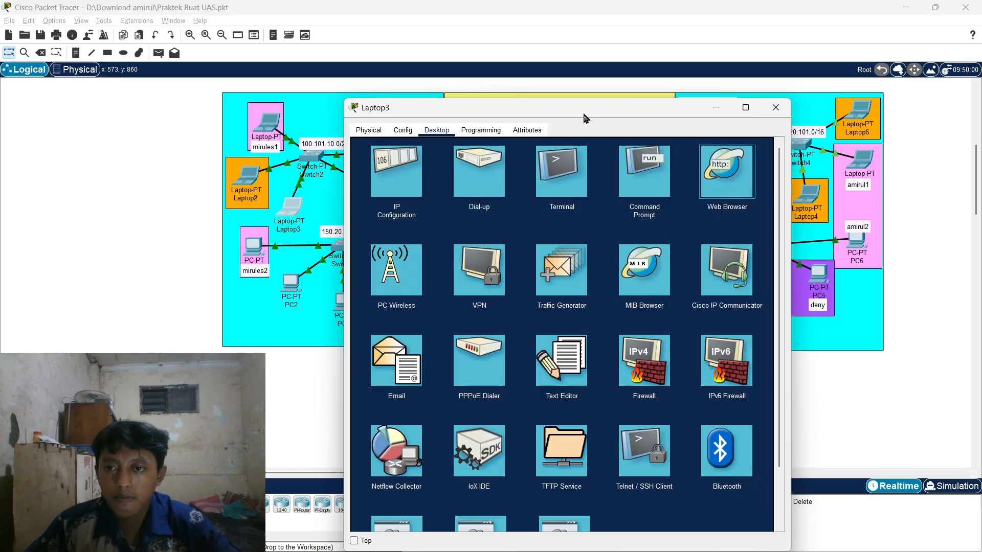
key("Return")
left_click(445, 164)
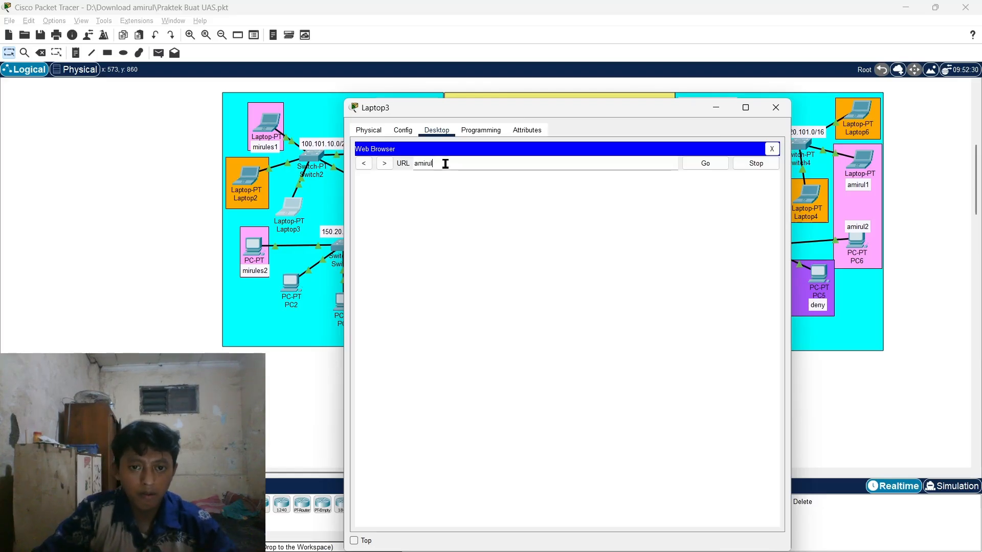
key("Return")
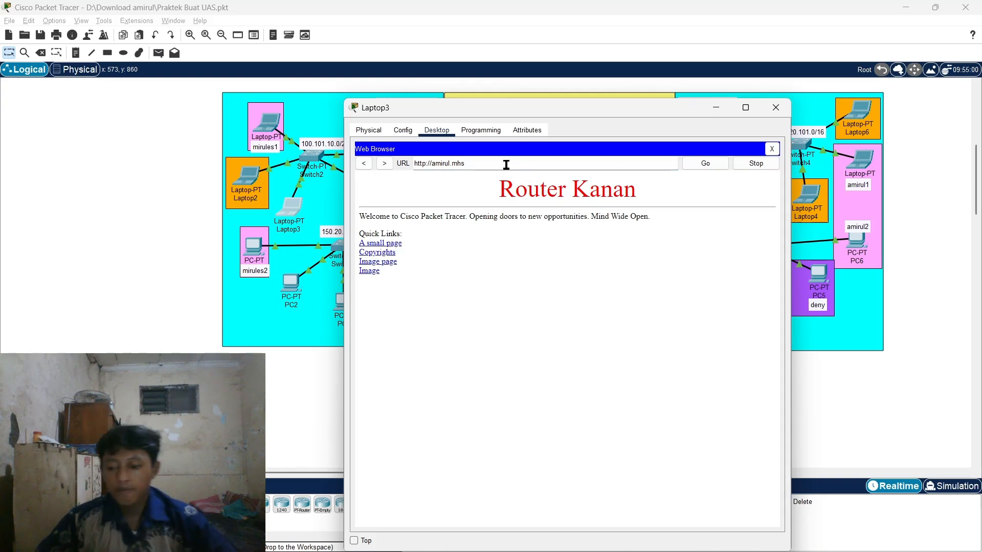
type("dn")
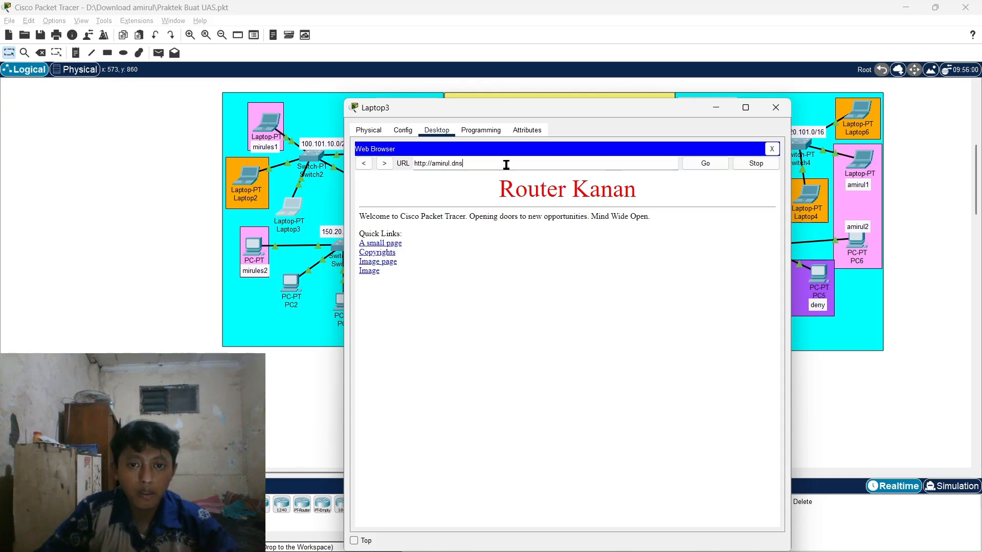
key("Return")
left_click(776, 107)
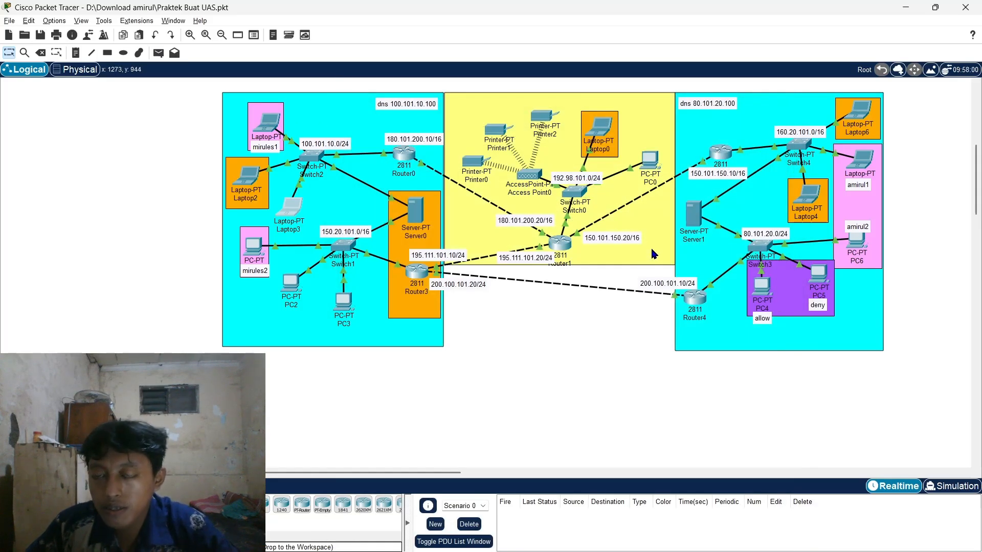
- Open Laptop5's Email client and its Configure Mail screen showing servers 80.101.20.100
left_click(861, 160)
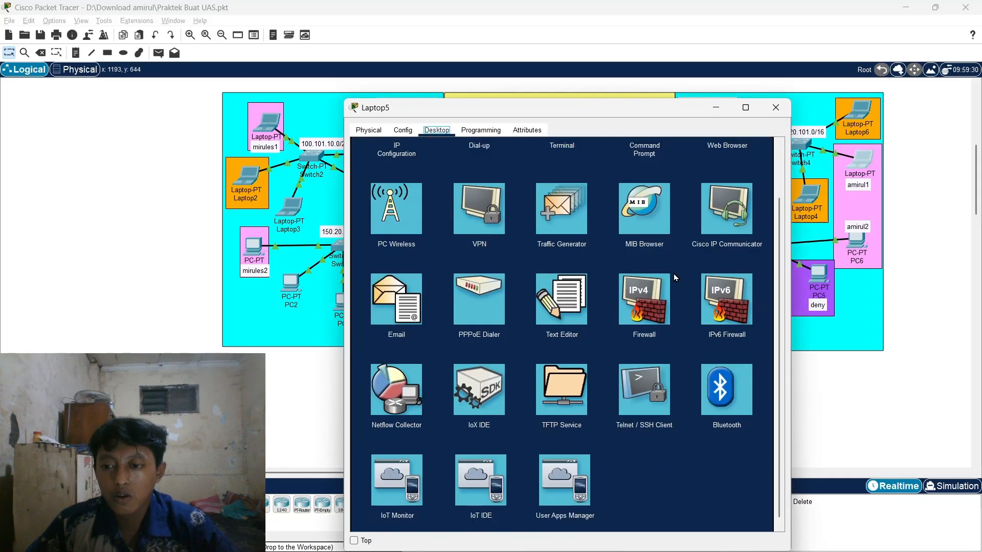
scroll(674, 277, "up", 2)
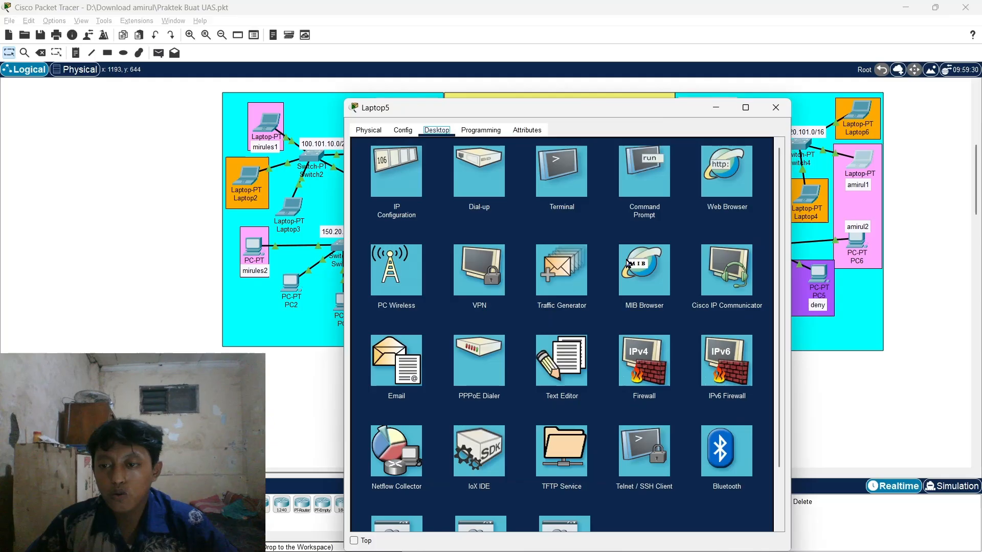
left_click(773, 109)
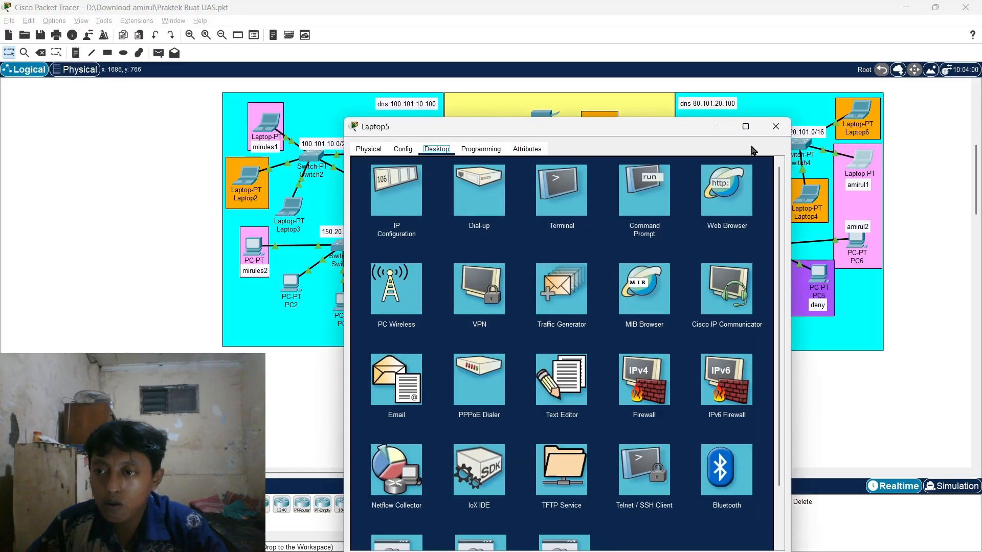
left_click(773, 123)
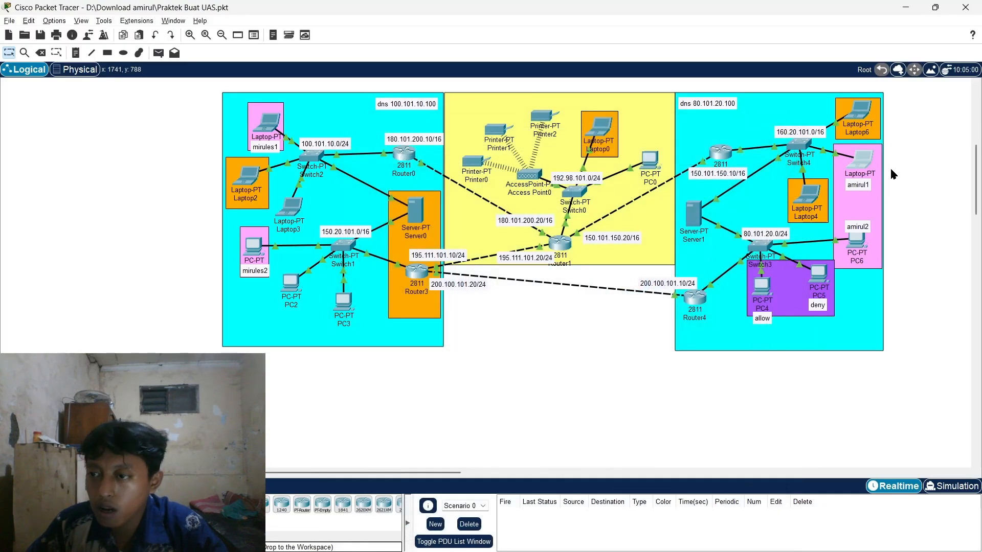
left_click(861, 161)
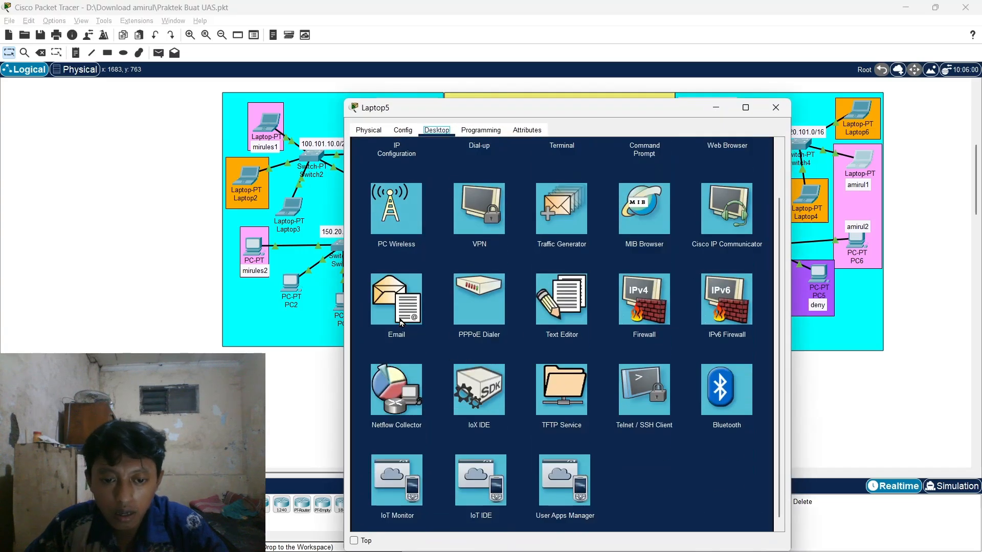
left_click(400, 322)
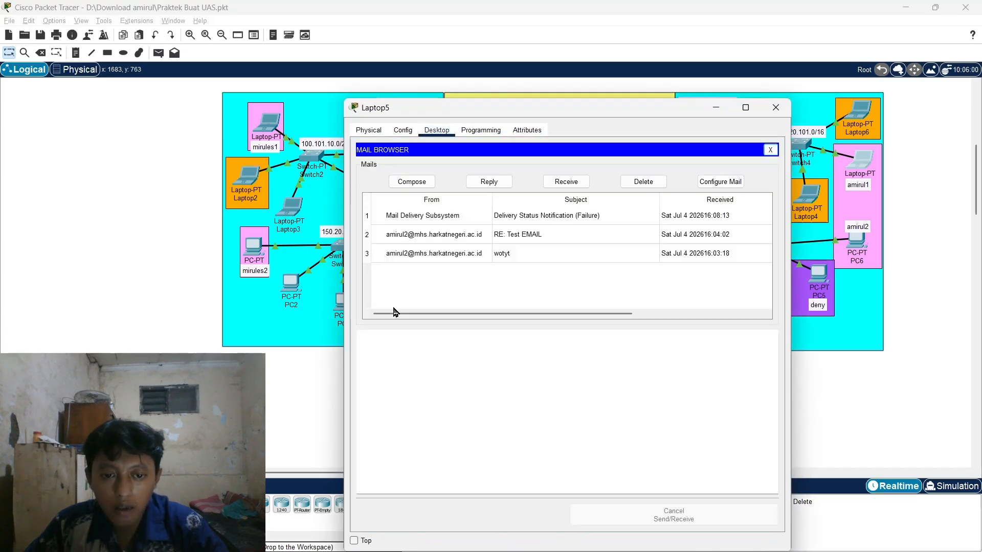
left_click(736, 181)
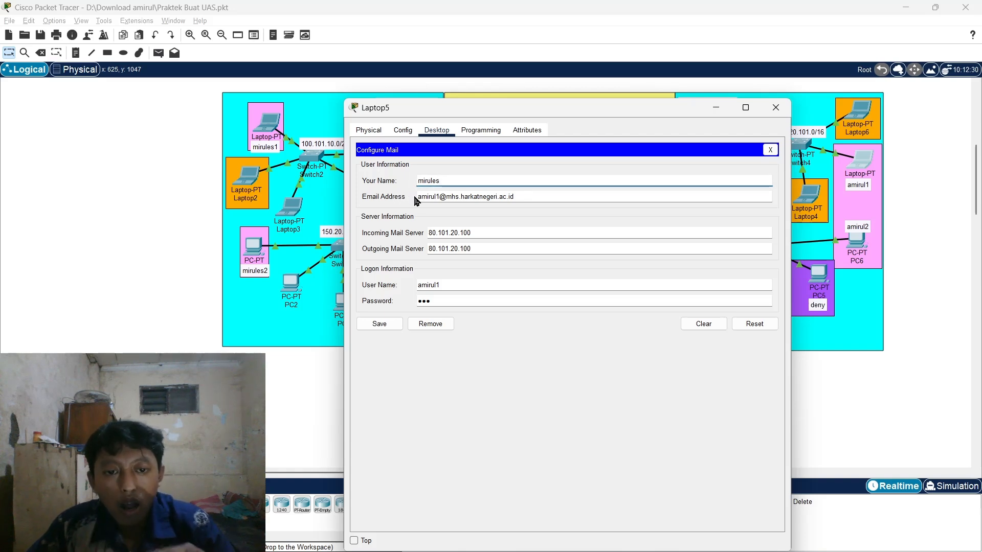
- Fill in Laptop5's mail account e-mail address, logon user name and password
left_click(439, 197)
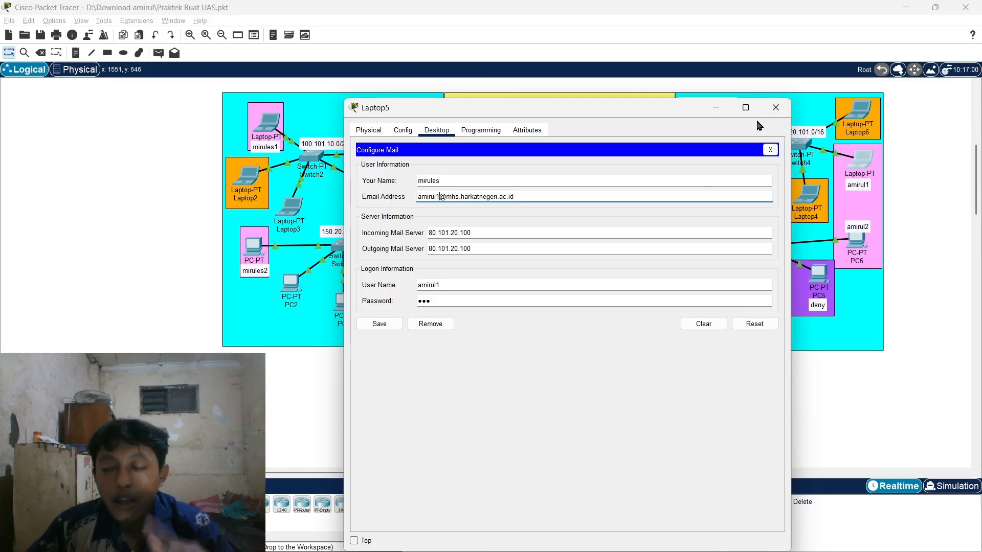
left_click(459, 281)
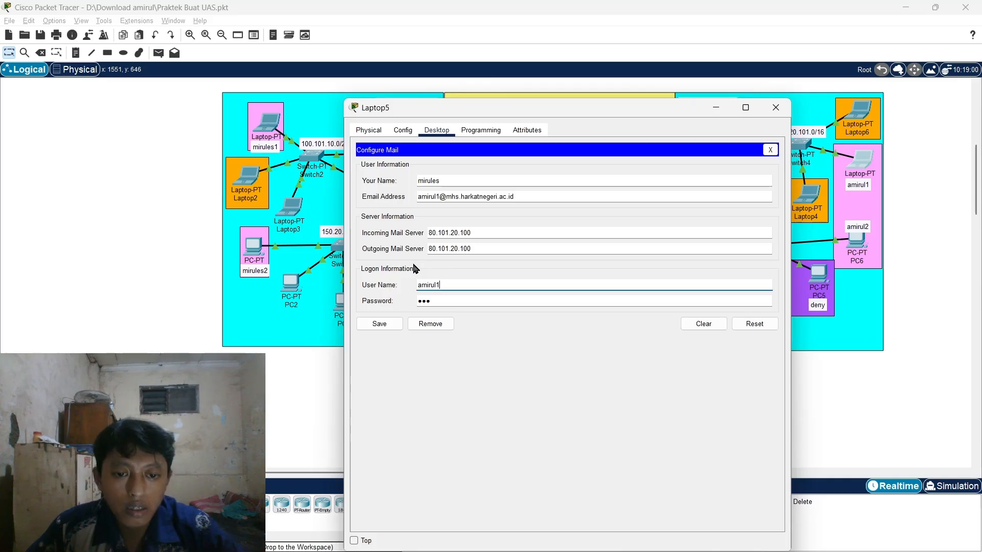
left_click(446, 282)
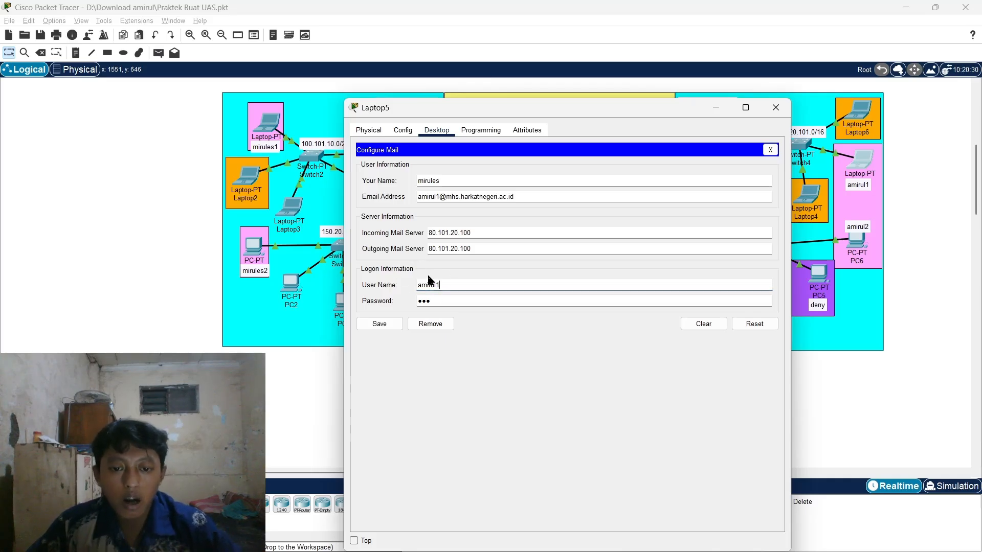
left_click(440, 301)
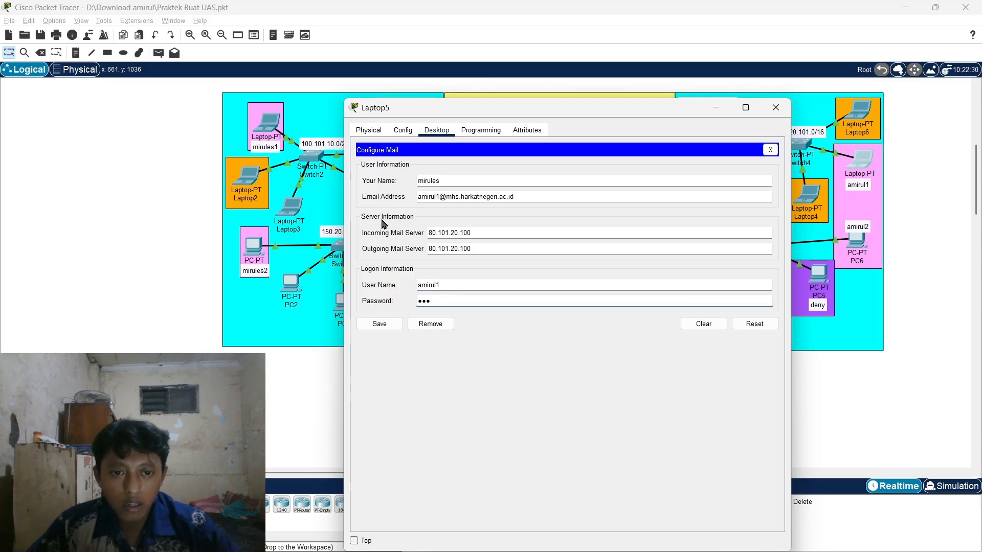
left_click(440, 196)
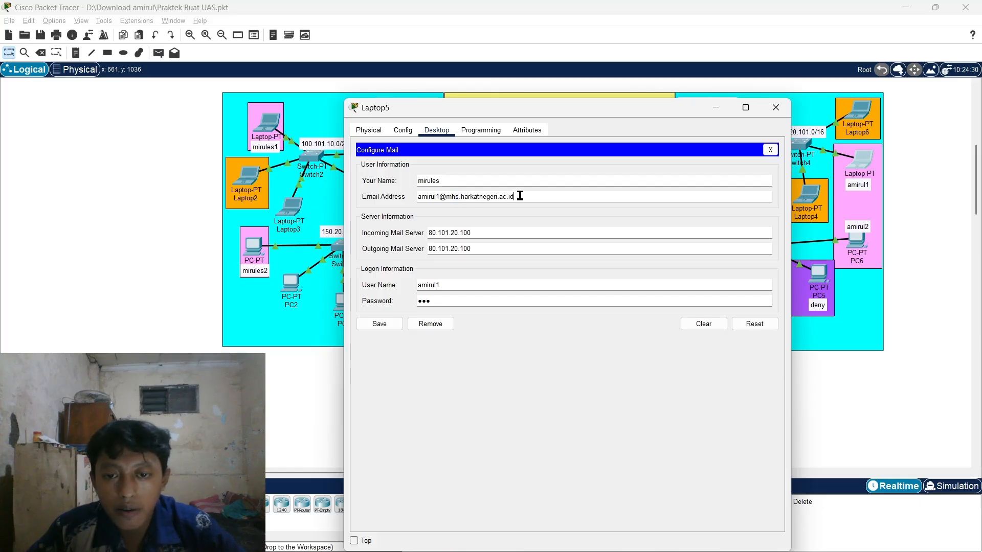
left_click(492, 202)
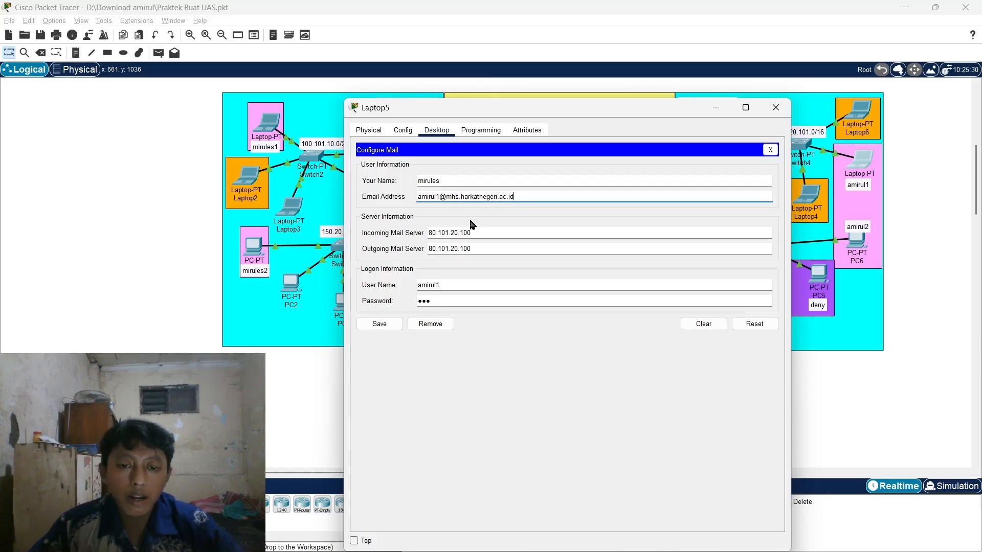
left_click(497, 231)
- Set the incoming mail server field to 80.101.20.100 on Laptop5's mail account
left_click_drag(640, 108, 483, 78)
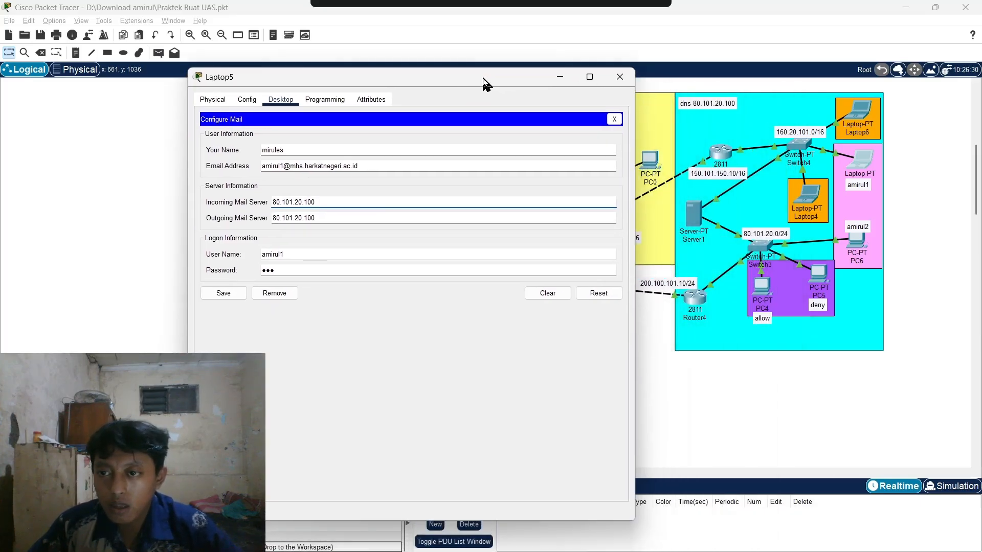
left_click_drag(414, 82, 447, 151)
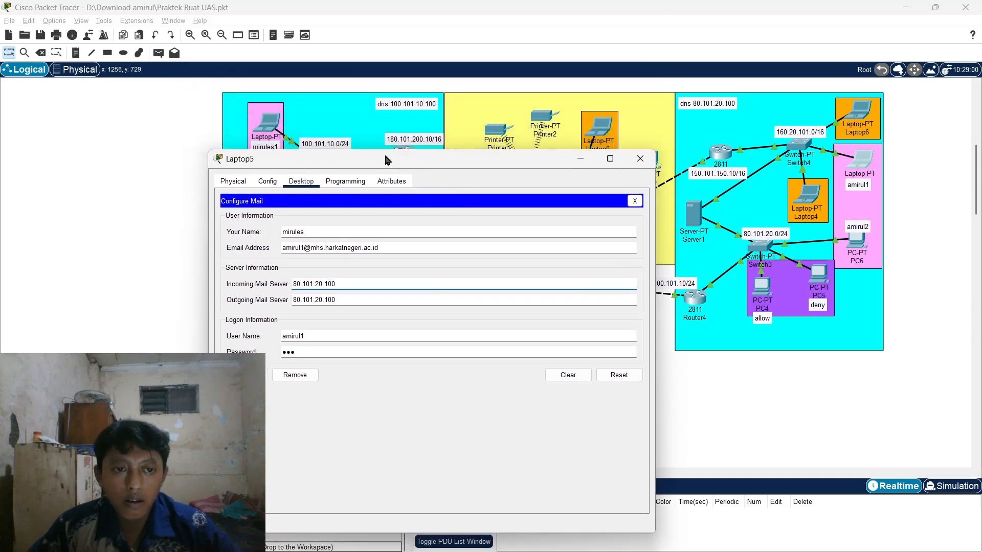
left_click_drag(386, 160, 416, 125)
left_click_drag(571, 130, 489, 126)
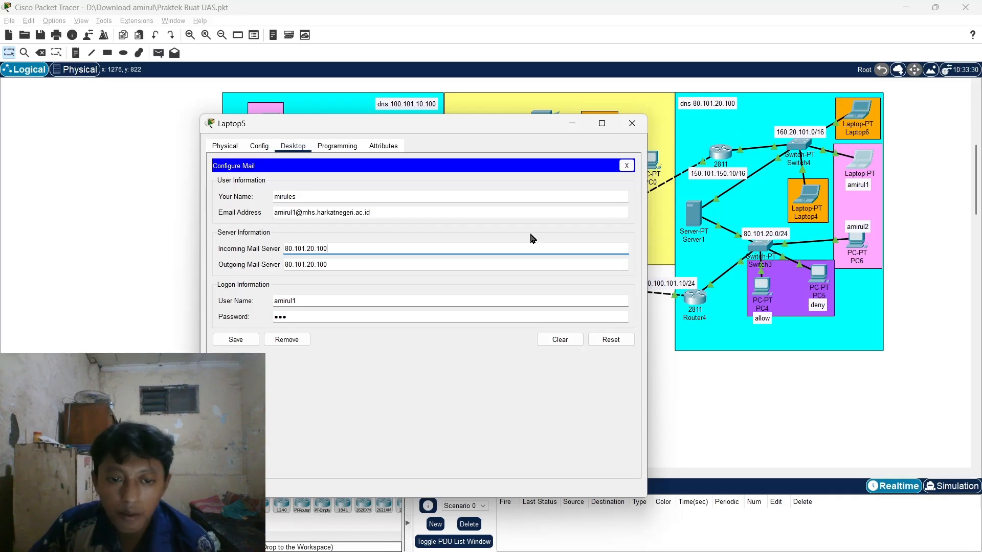
triple_click(340, 248)
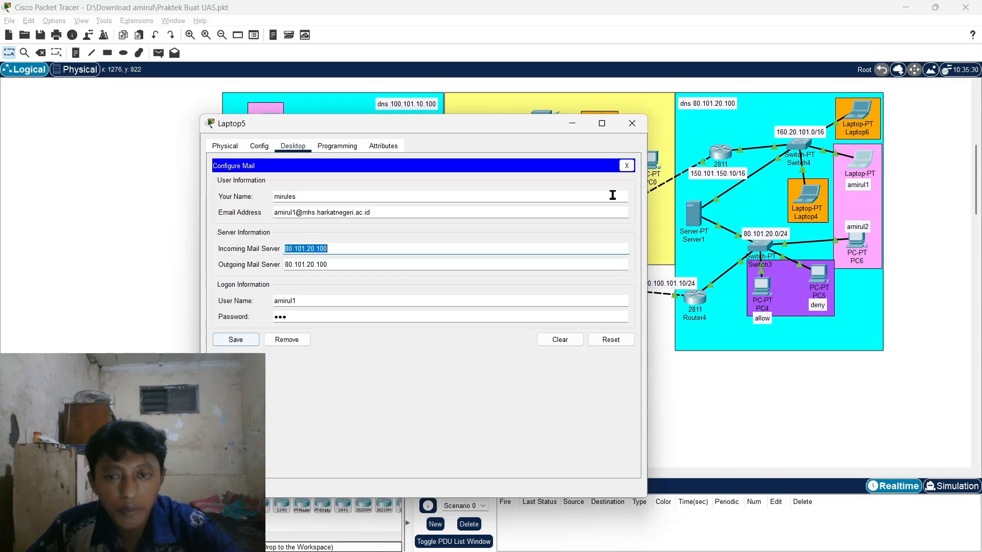
left_click_drag(479, 133, 566, 136)
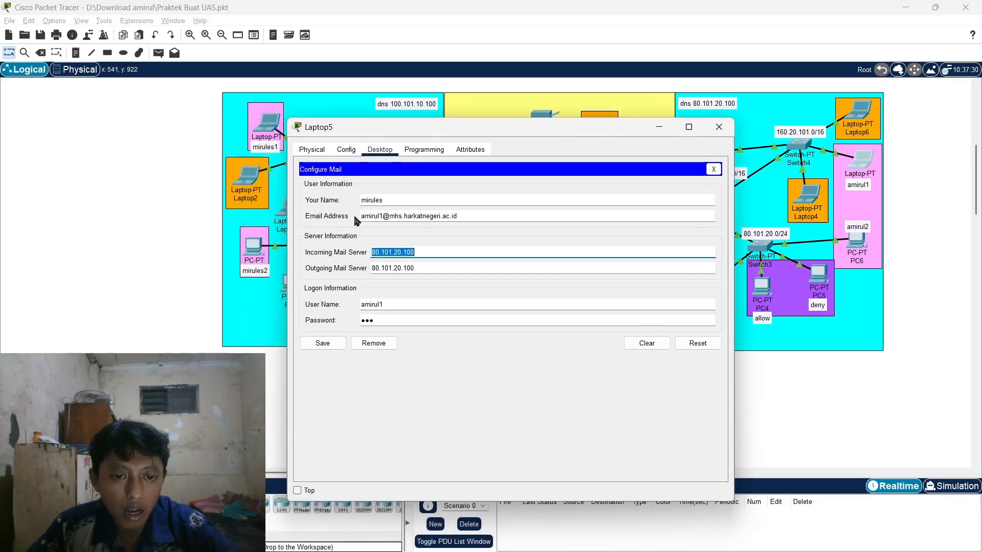
left_click(442, 252)
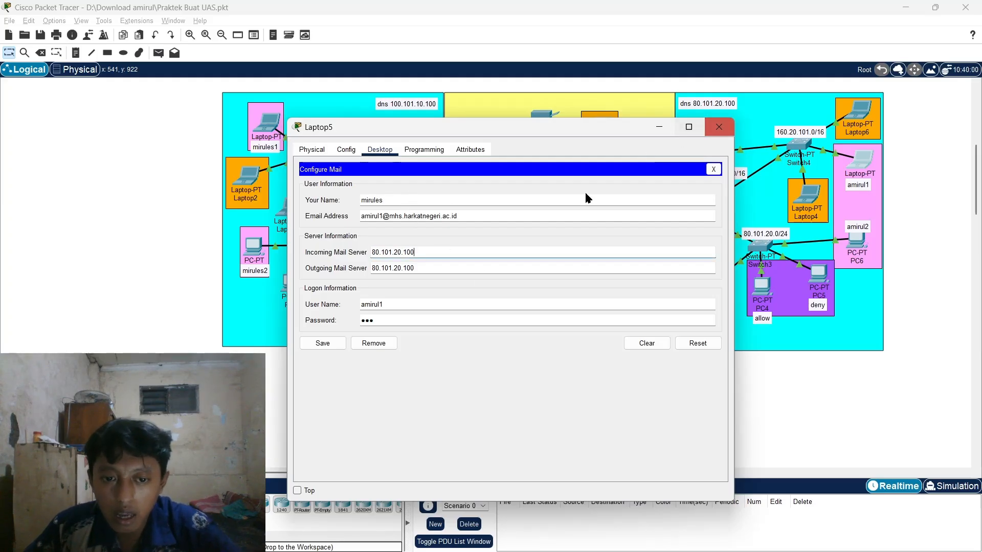
- Save Laptop5's mail settings and move its window aside to expose the network
left_click(323, 343)
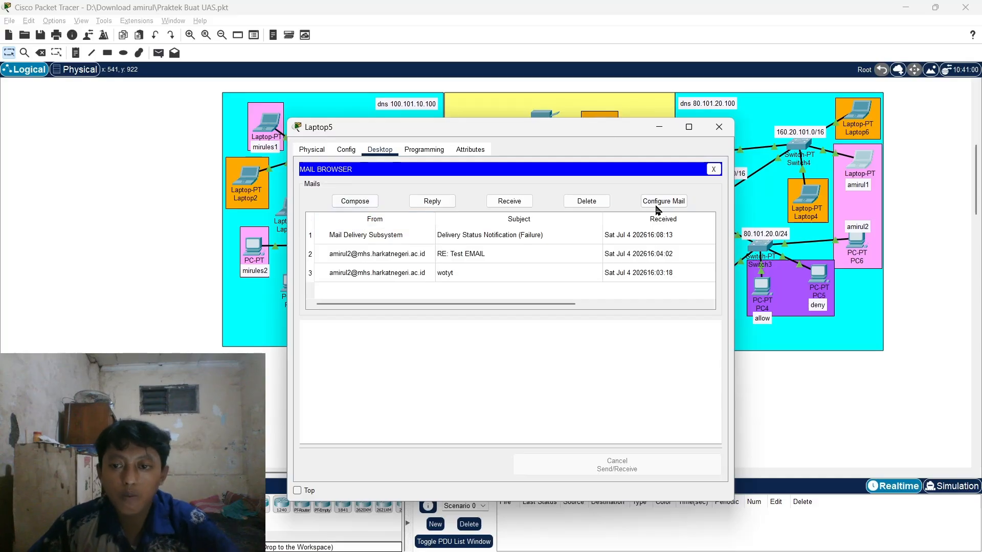
left_click_drag(597, 125, 666, 160)
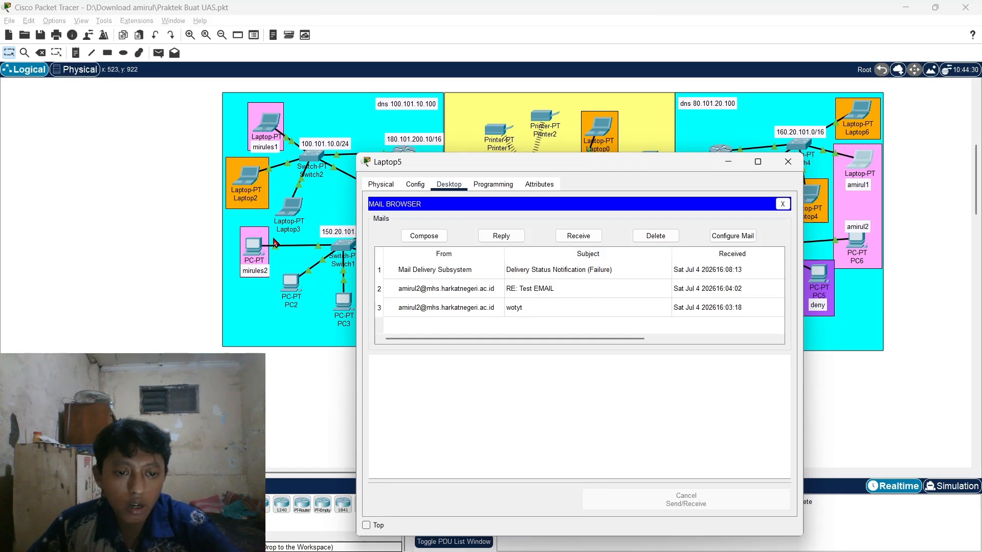
scroll(273, 243, "down", 2)
- Send a mail from Laptop5 to the other zone's user with subject WWKWKWKWKW and body TEST BOSKUH
left_click(424, 235)
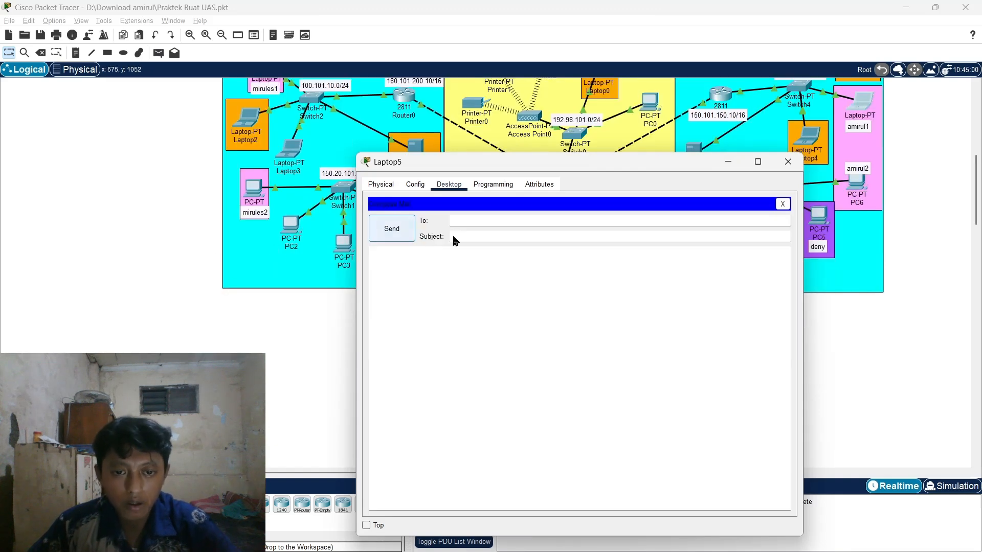
left_click(496, 221)
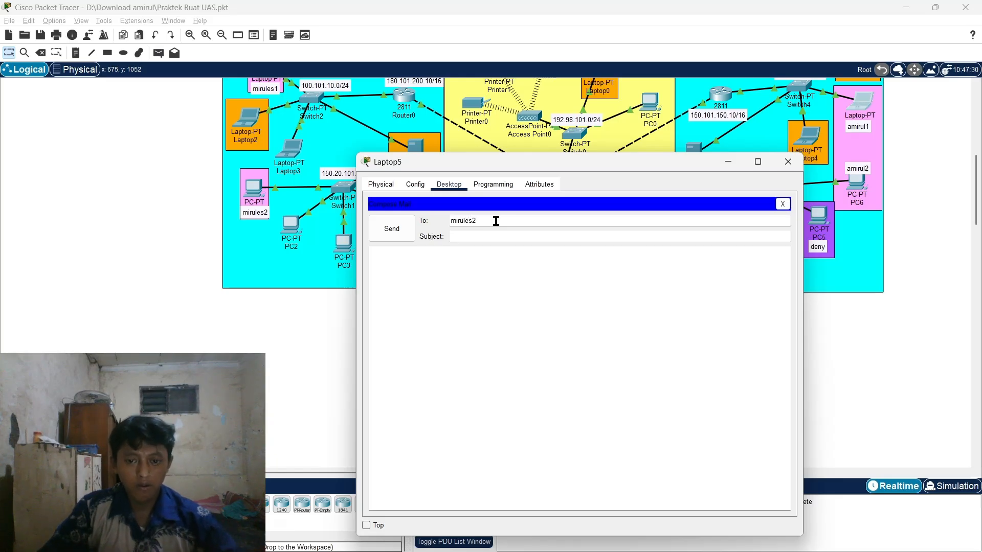
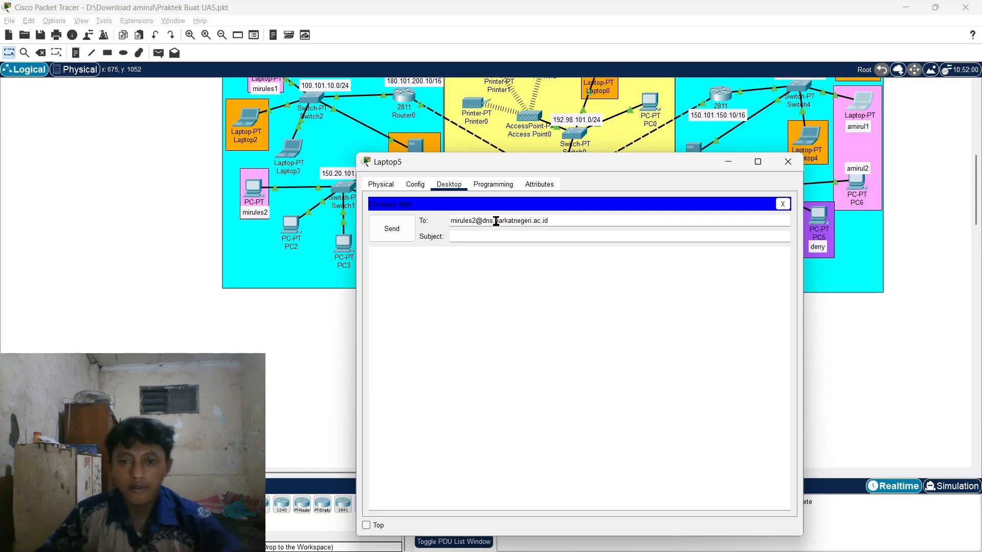
left_click(513, 241)
key("Caps_Lock")
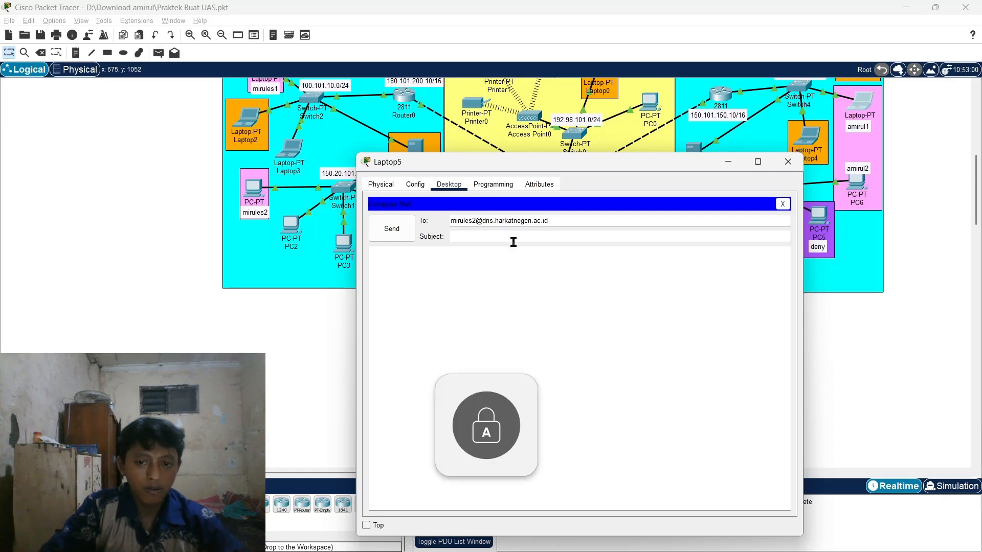
type("WWKWKWKWKW")
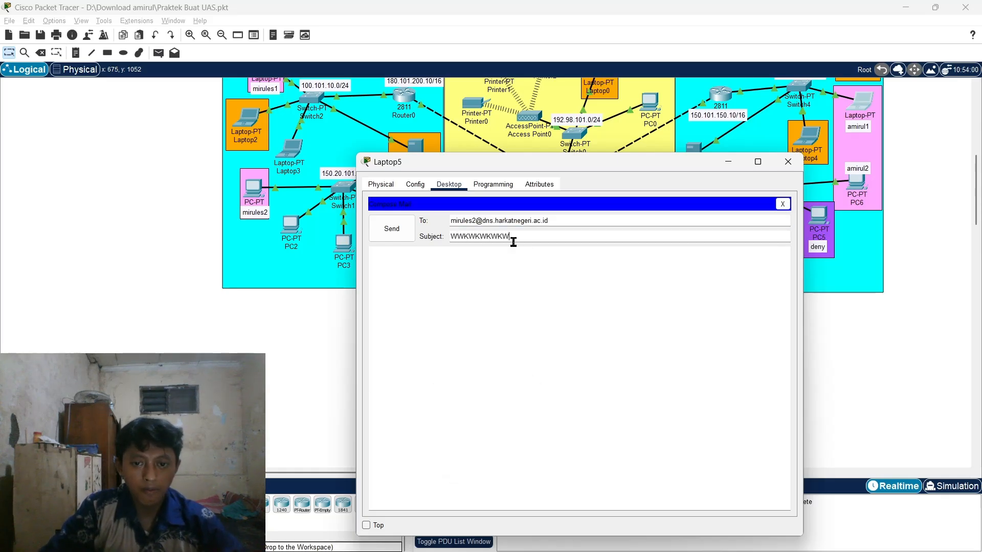
left_click(504, 264)
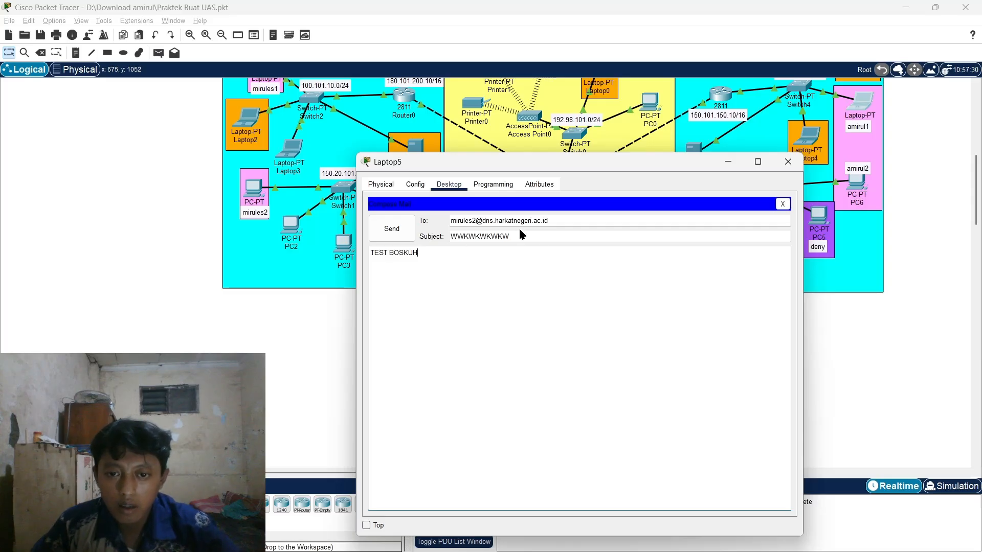
left_click(551, 223)
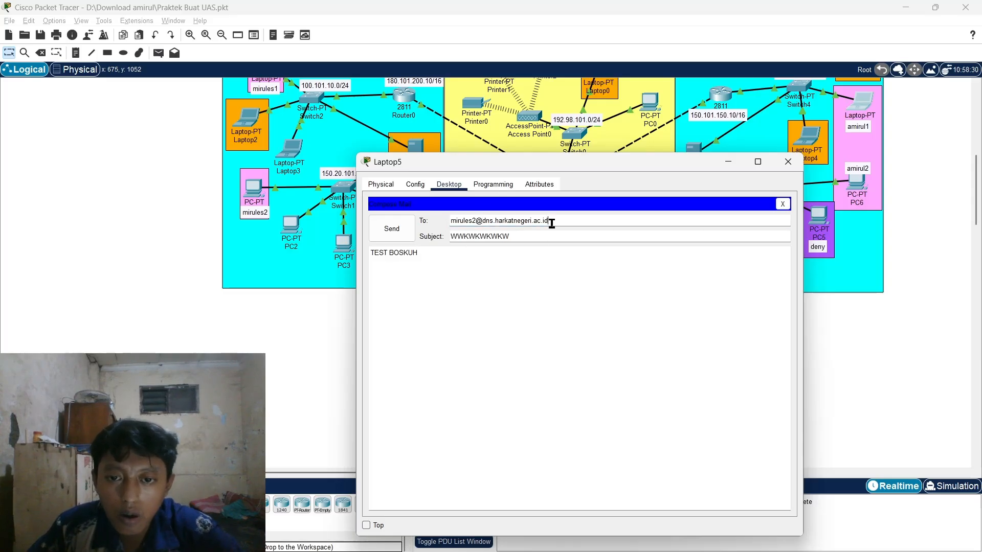
key("Home")
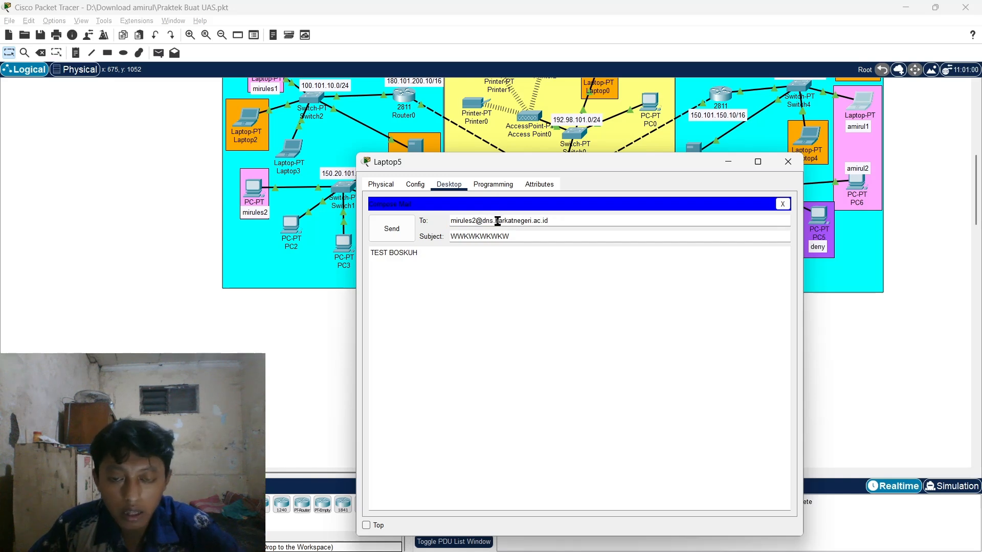
left_click(391, 228)
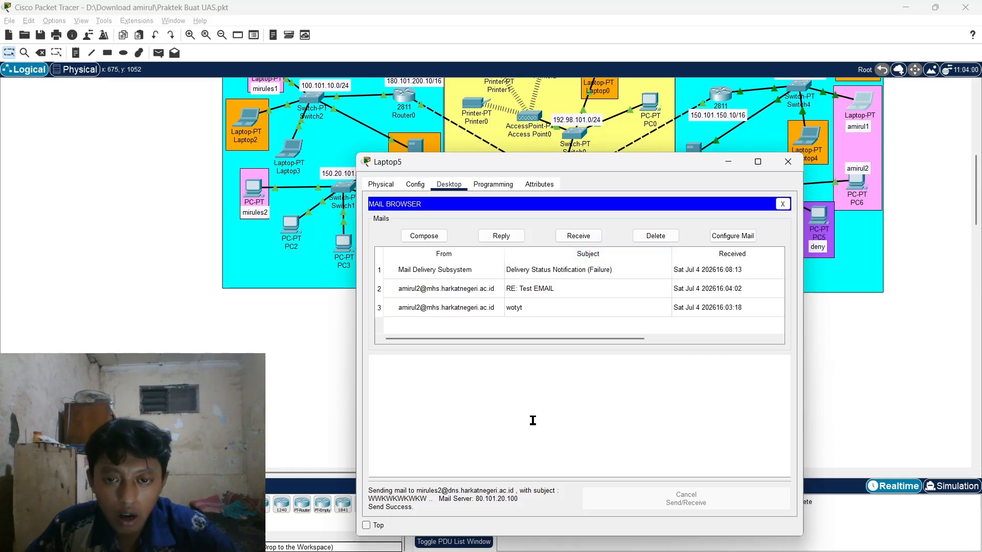
- Move the Laptop5 window out of the way and open PC1 in the left zone
left_click_drag(572, 162, 559, 63)
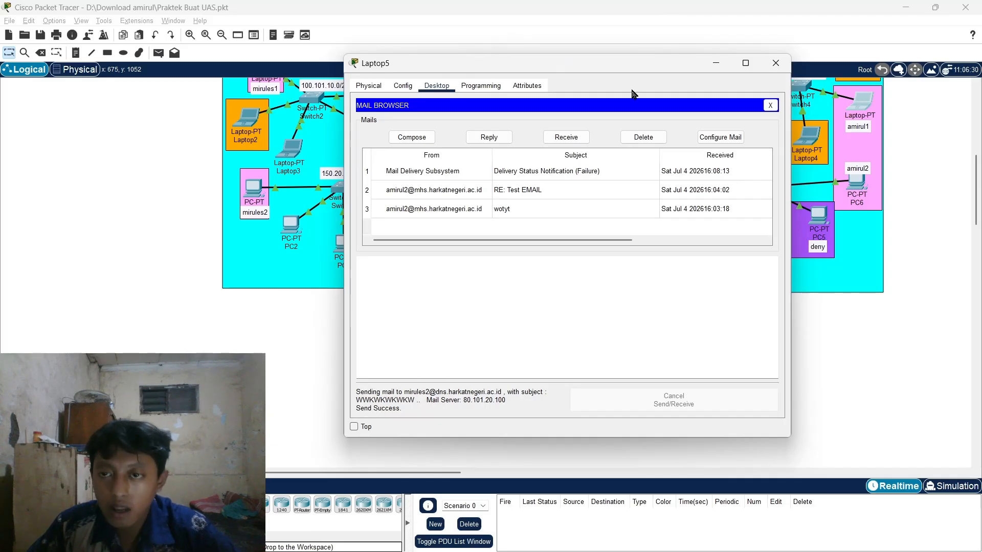
left_click_drag(685, 67, 752, 72)
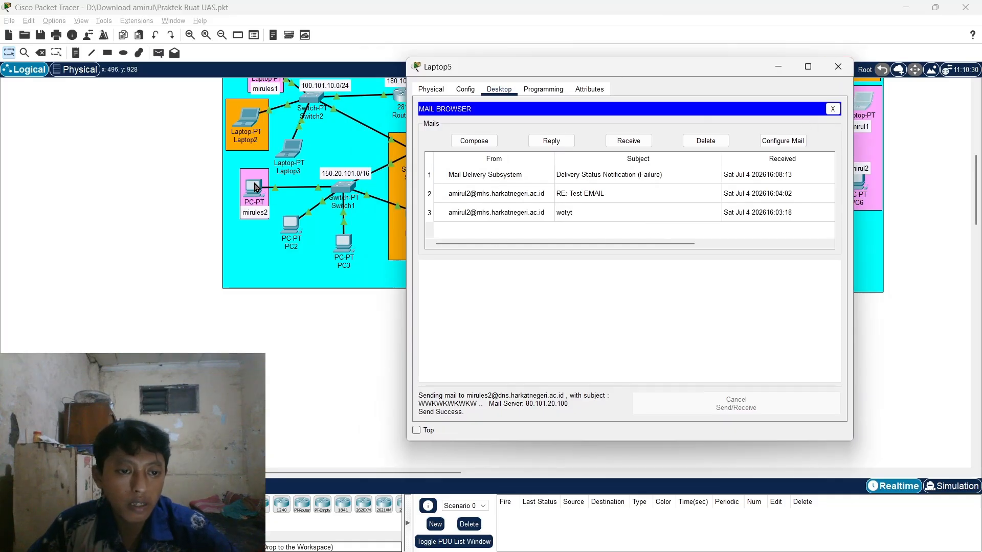
left_click(256, 187)
- Open PC1's email client and receive the new WWKWKWKWKW mail
left_click_drag(629, 125, 674, 66)
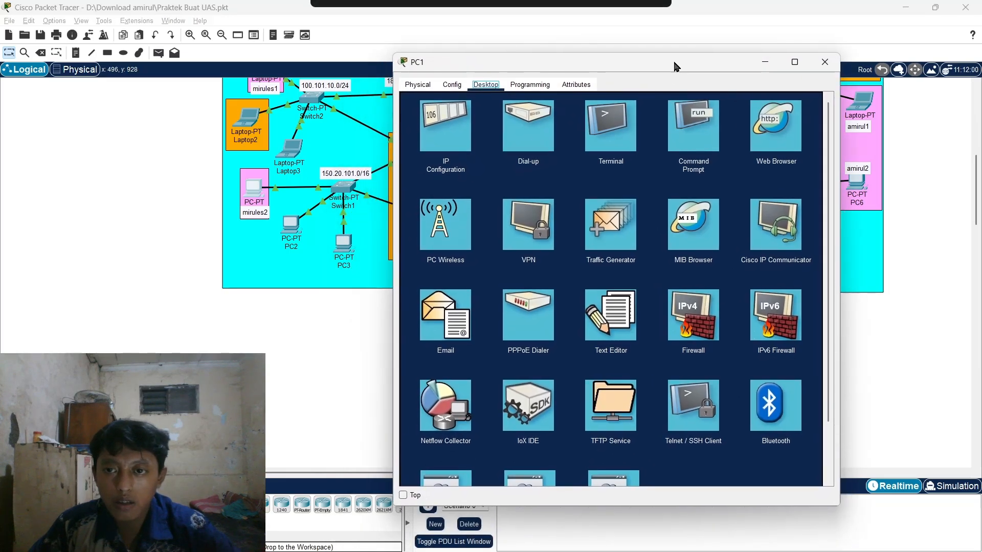
left_click(450, 313)
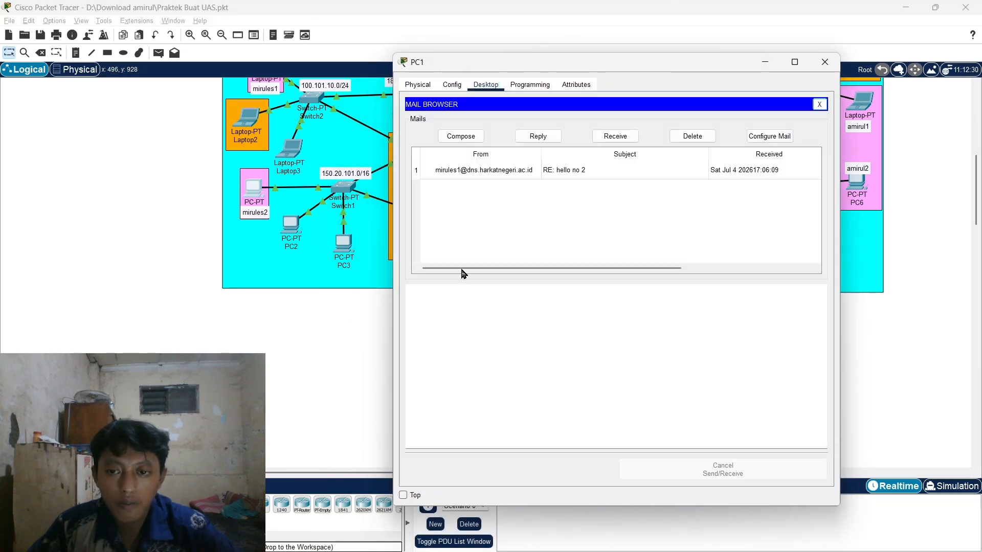
left_click(614, 136)
left_click(572, 169)
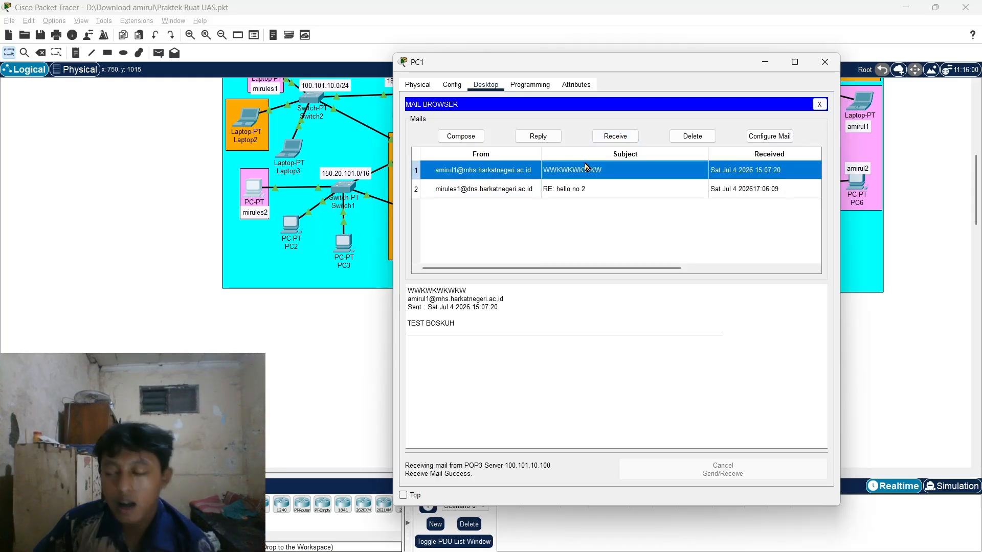
- Reply to the WWKWKWKWKW mail with YOI MAMEN and check the mailbox again
left_click_drag(569, 61, 569, 43)
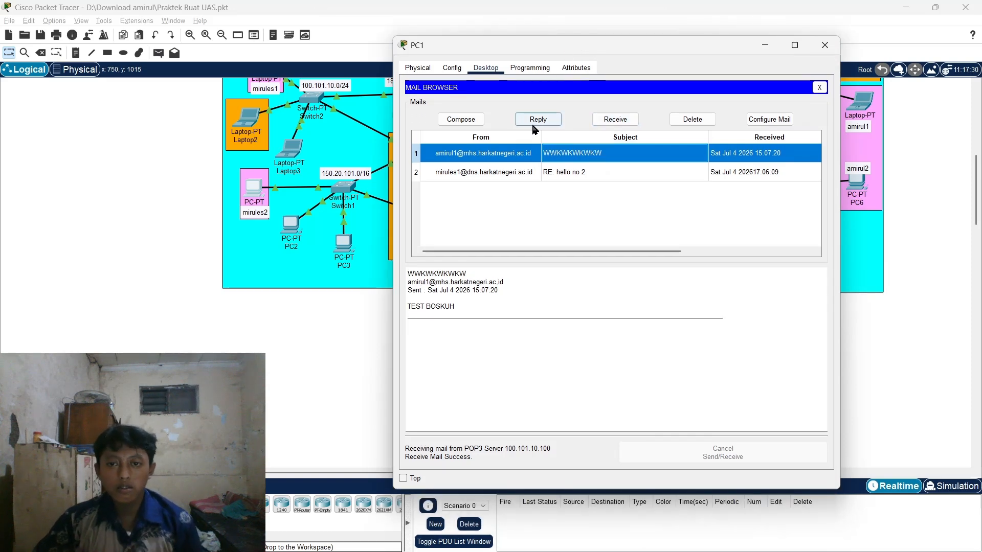
left_click(537, 120)
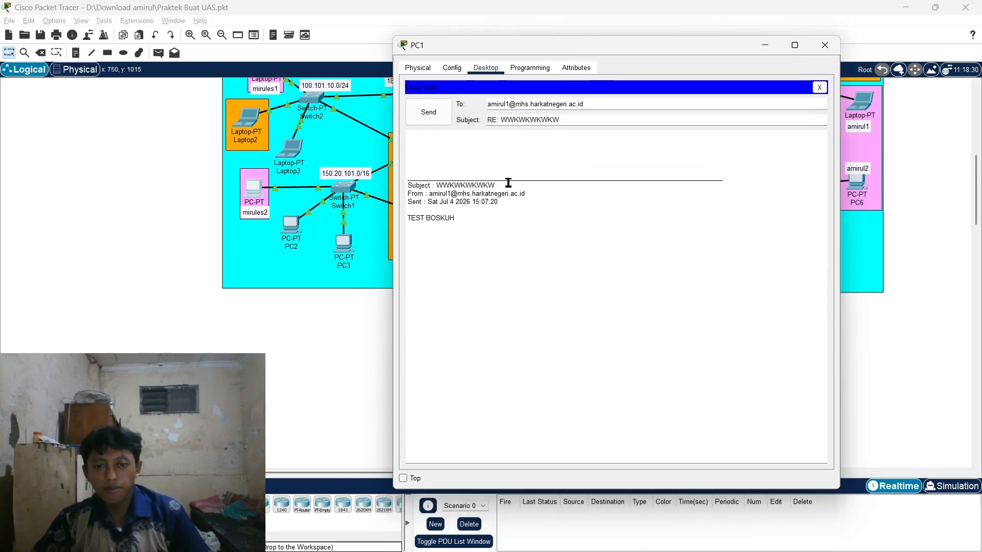
left_click(495, 139)
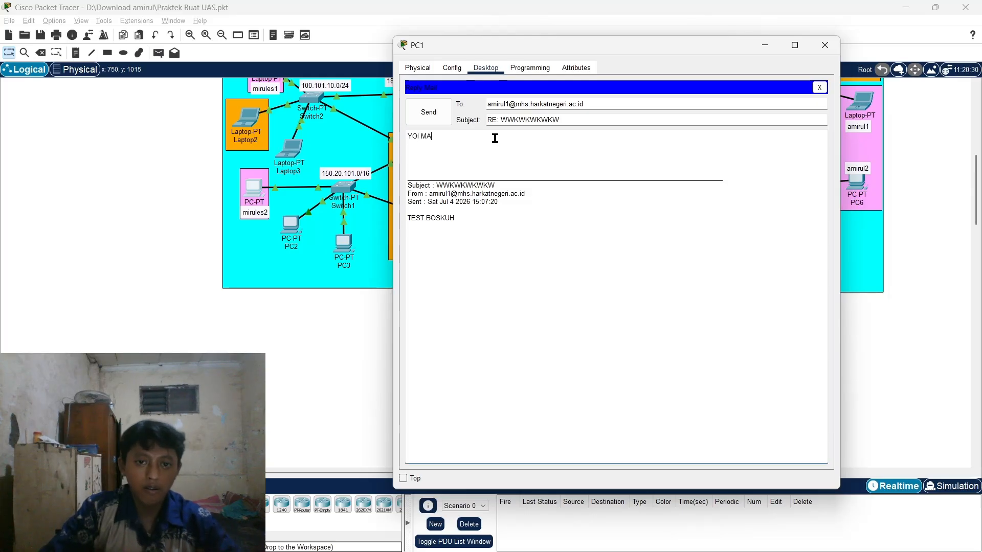
left_click(432, 113)
left_click(626, 120)
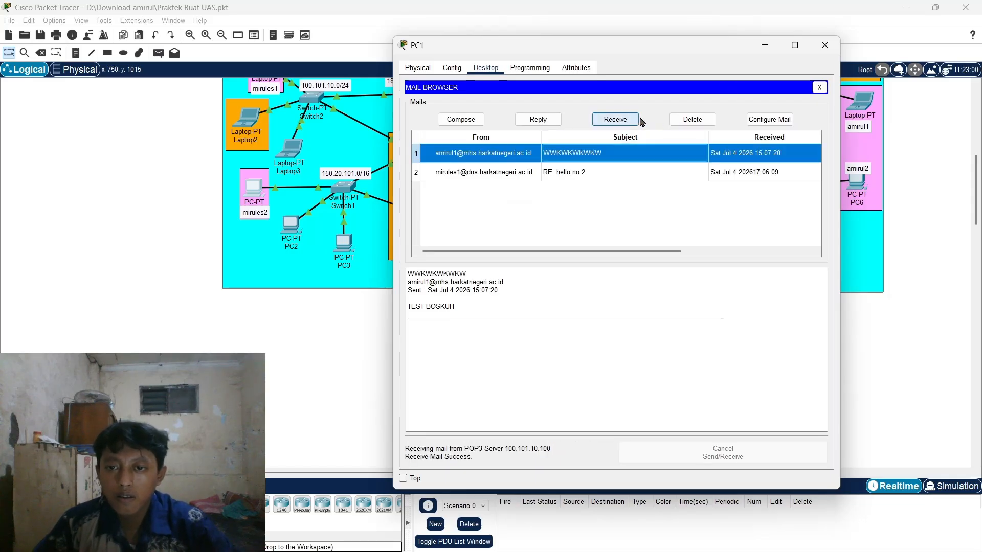
- Close PC1, then on Laptop5 fetch and open the RE: WWKWKWKWKW reply and close it
left_click(823, 47)
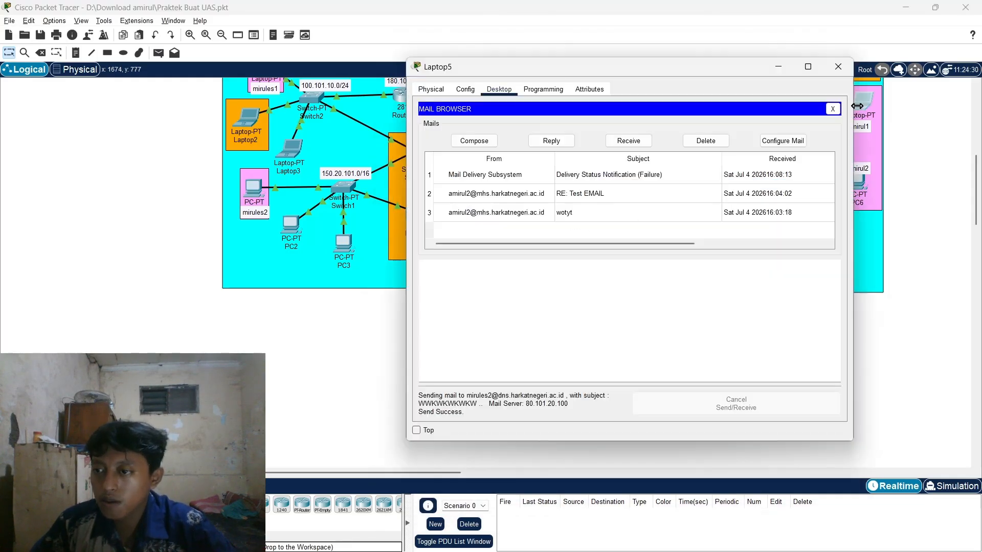
left_click(629, 141)
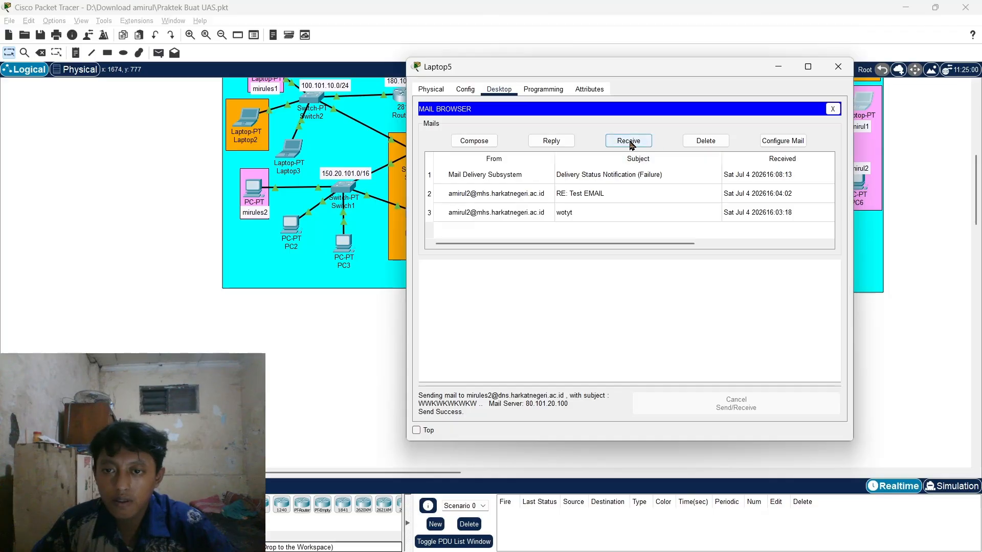
left_click(572, 174)
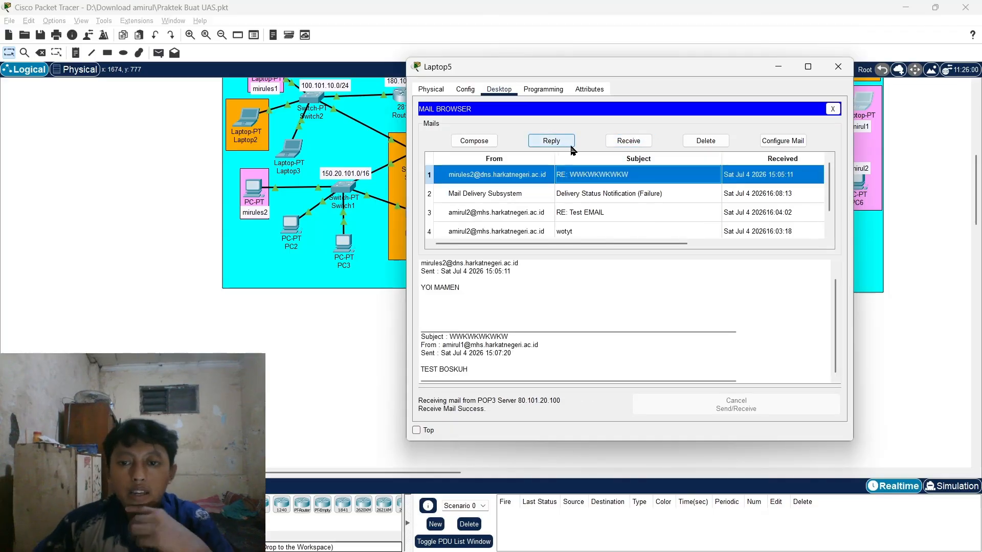
left_click(838, 67)
scroll(571, 256, "up", 2)
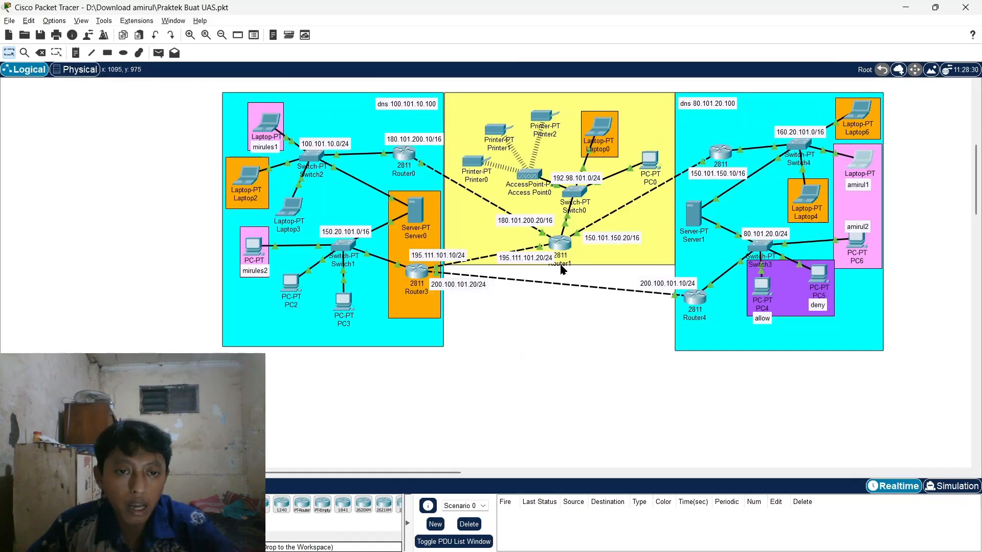
- Bring up Server1's window on the Desktop tab instead of its Services settings
mouse_move(562, 268)
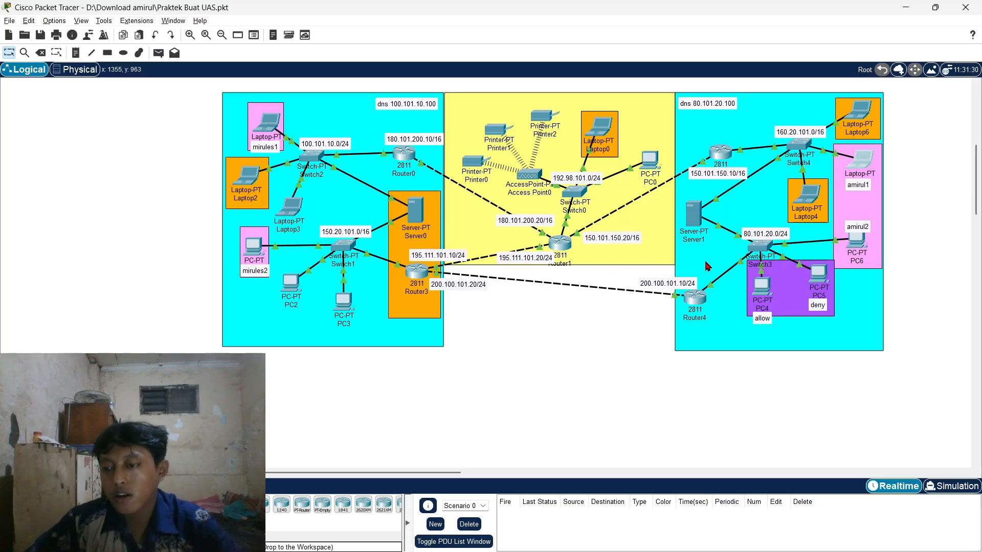
left_click(694, 215)
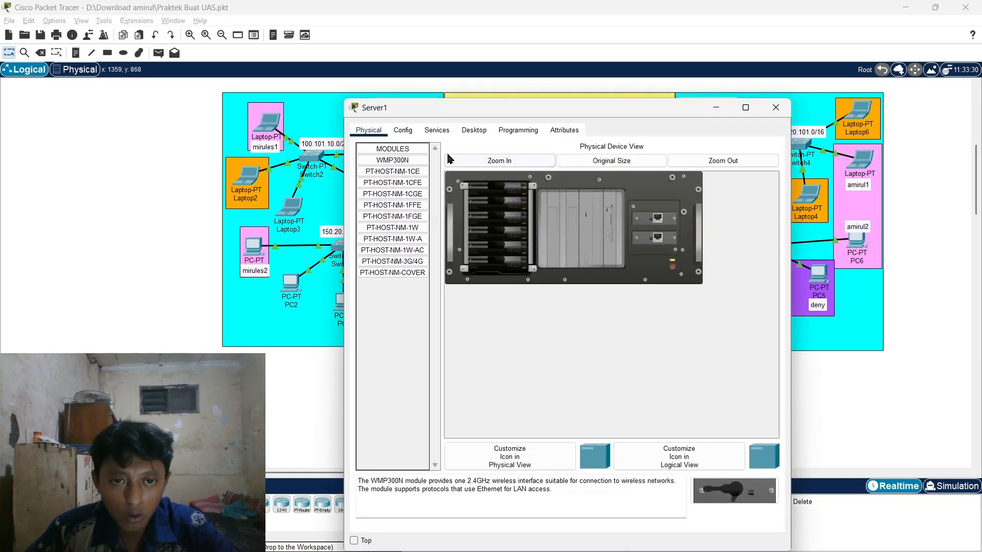
left_click(437, 131)
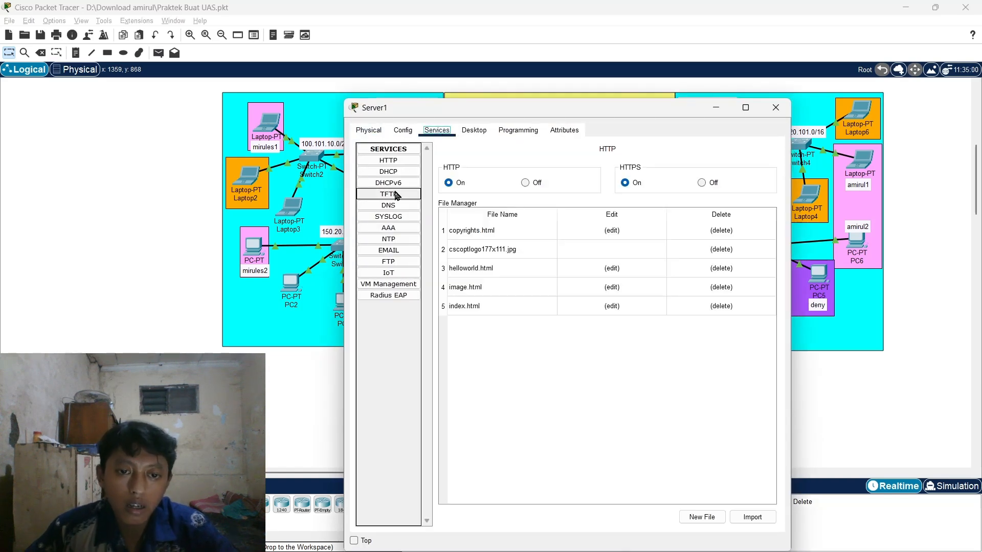
left_click(474, 131)
left_click_drag(449, 109, 388, 48)
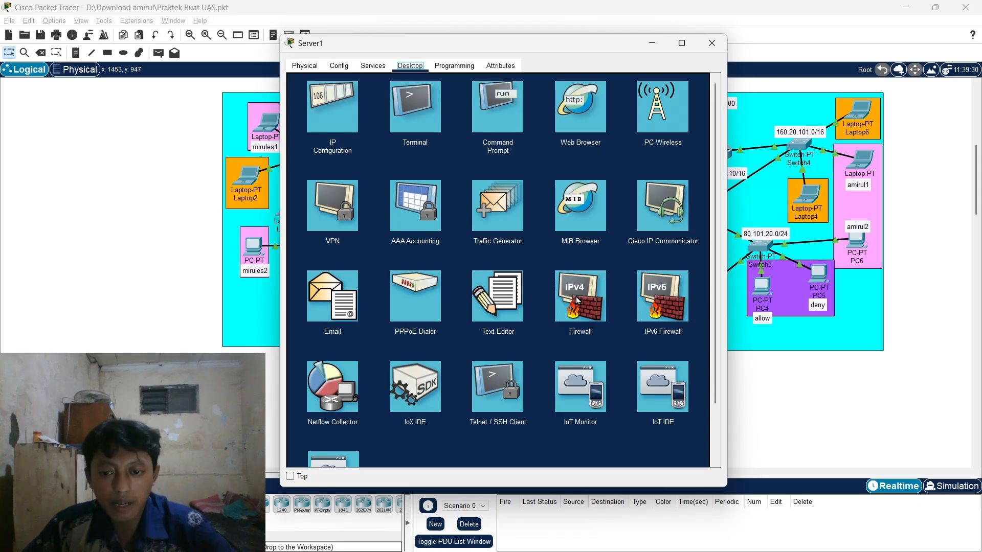
left_click(711, 43)
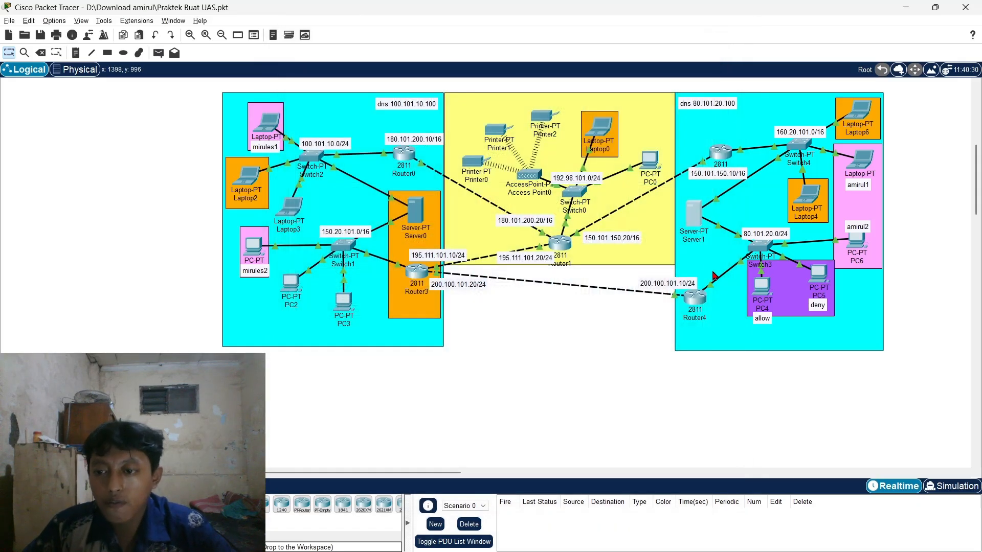
double_click(694, 216)
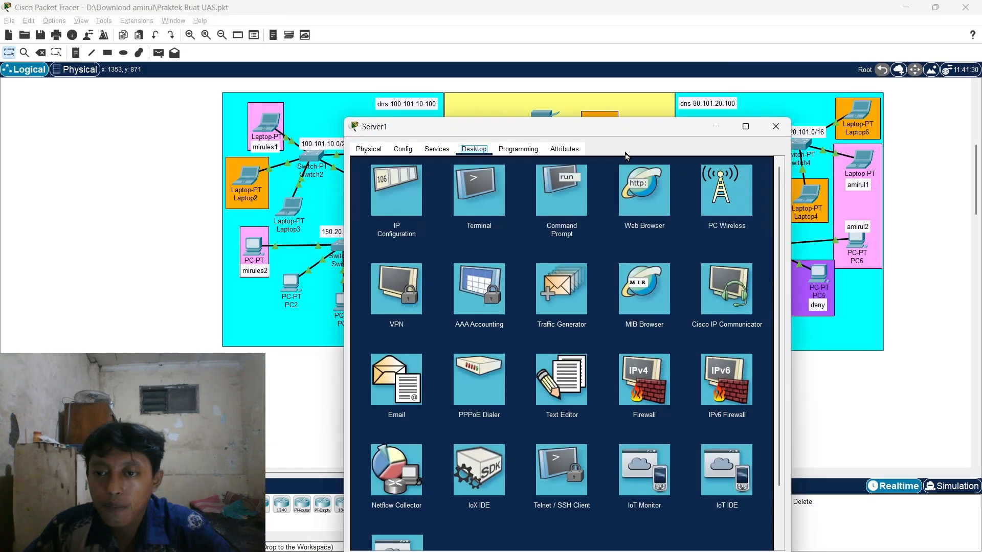
left_click_drag(607, 129, 538, 65)
left_click(576, 311)
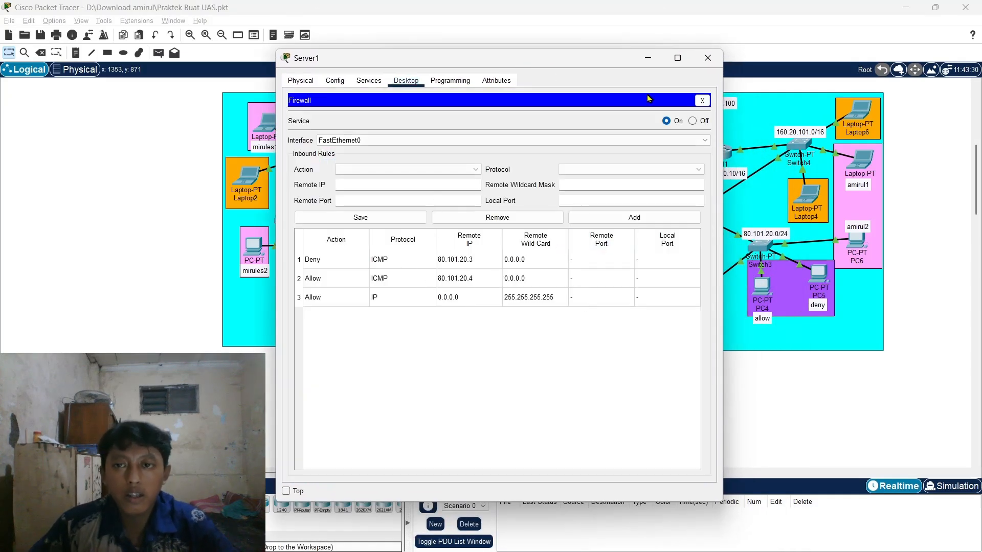
left_click(702, 100)
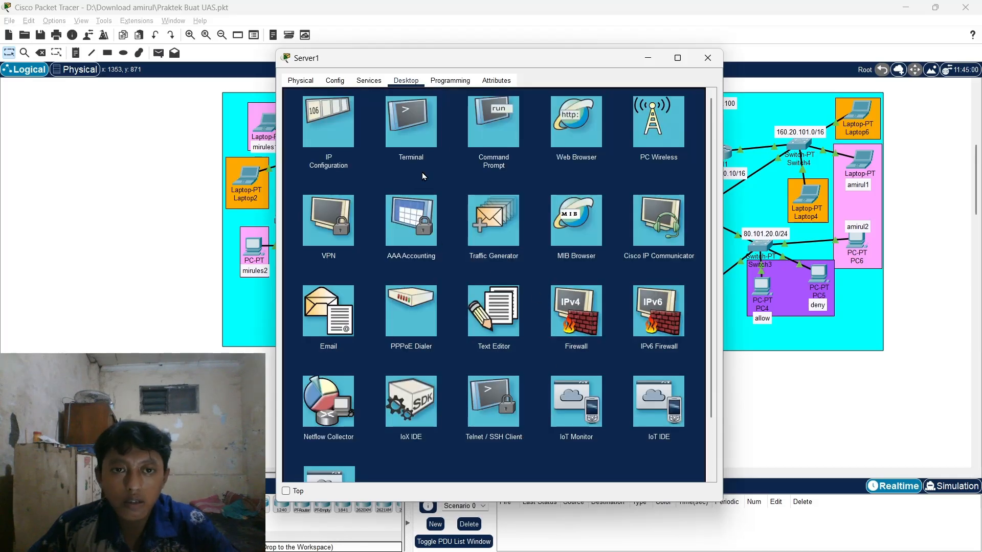
left_click(575, 313)
left_click(414, 261)
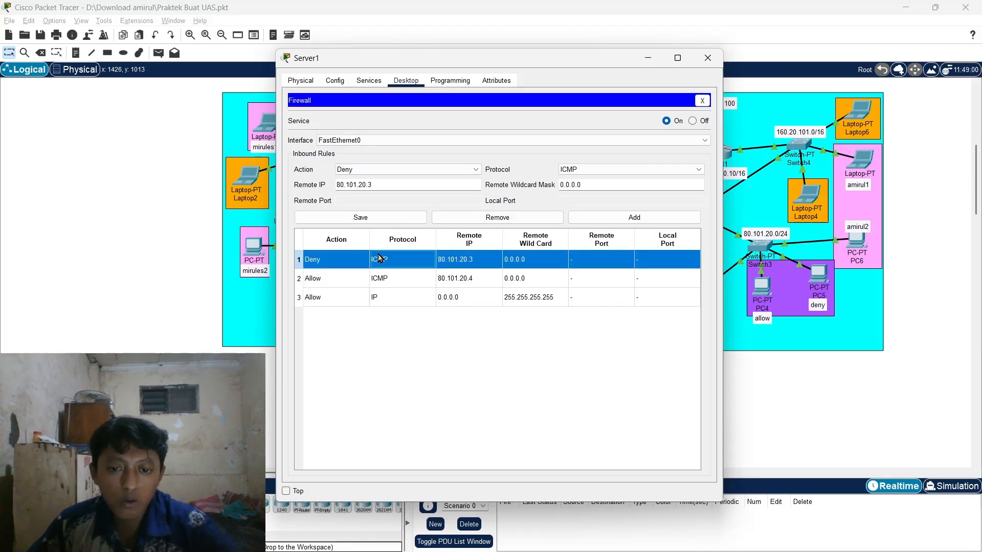
left_click(345, 170)
left_click(350, 179)
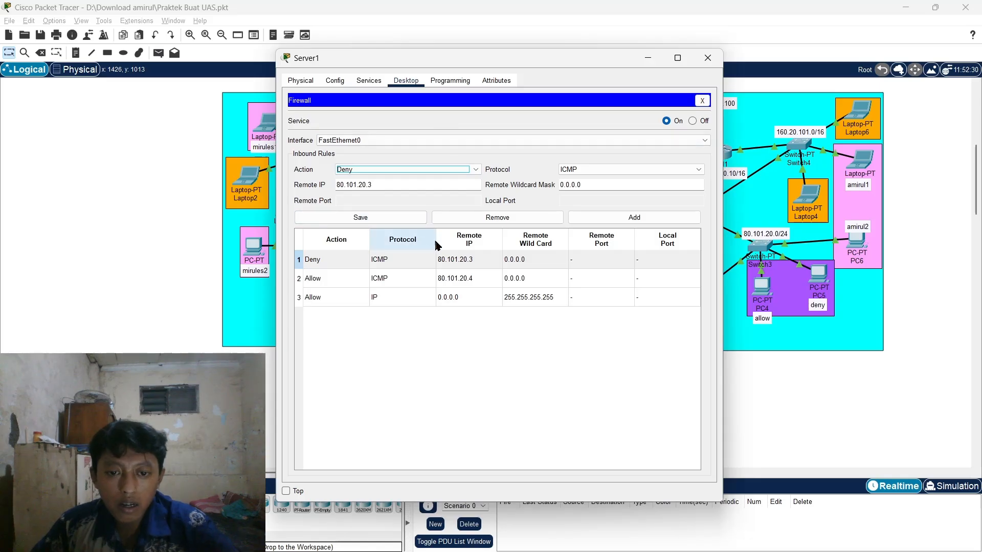
left_click_drag(377, 185, 331, 185)
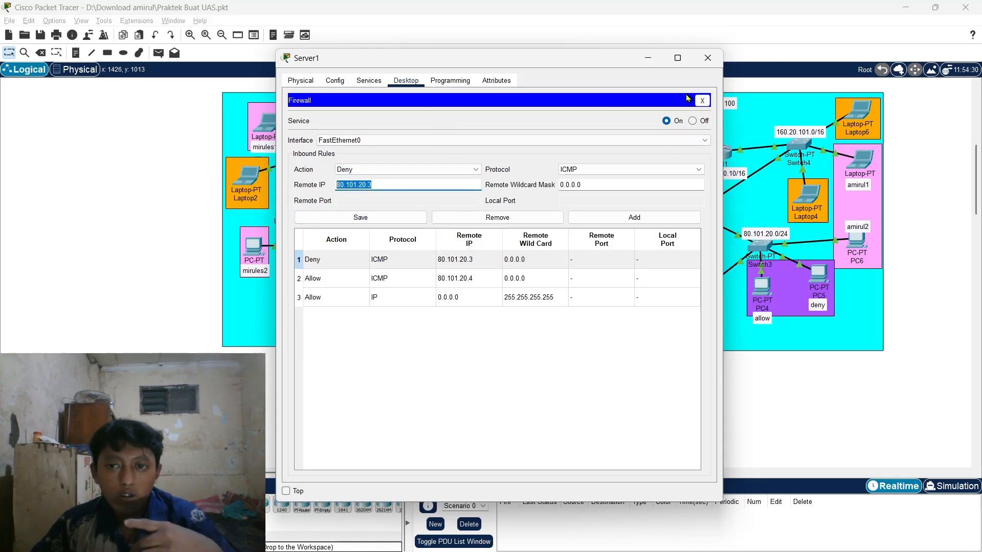
left_click(702, 100)
- From Server1's Command Prompt, ping 80.101.20.3, which times out with 100% loss
left_click(495, 131)
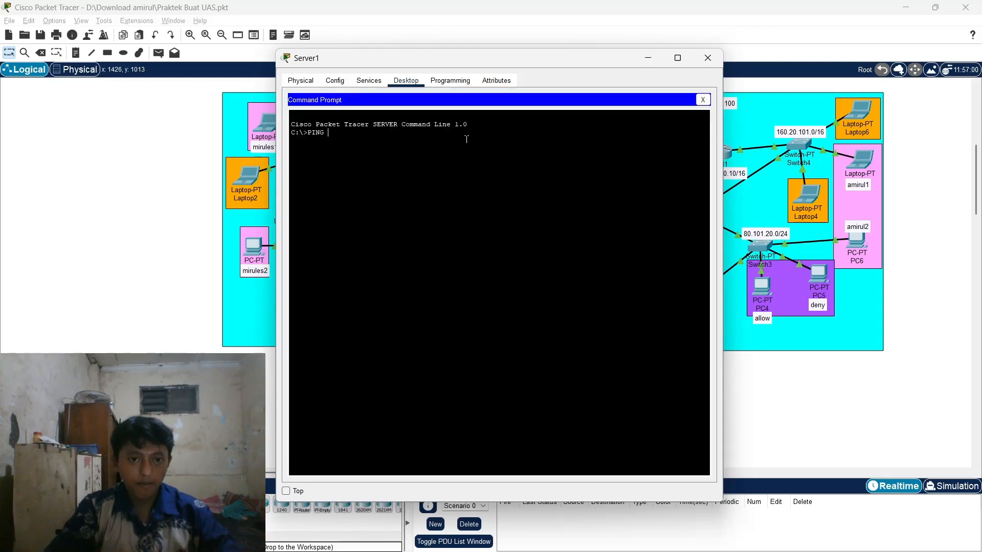
key("Caps_Lock")
type("ping")
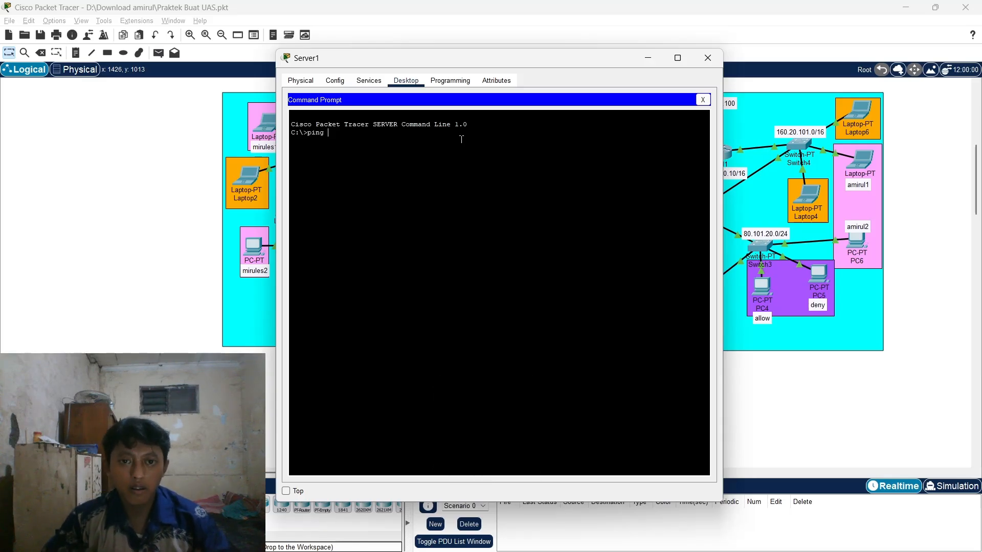
key("Caps_Lock")
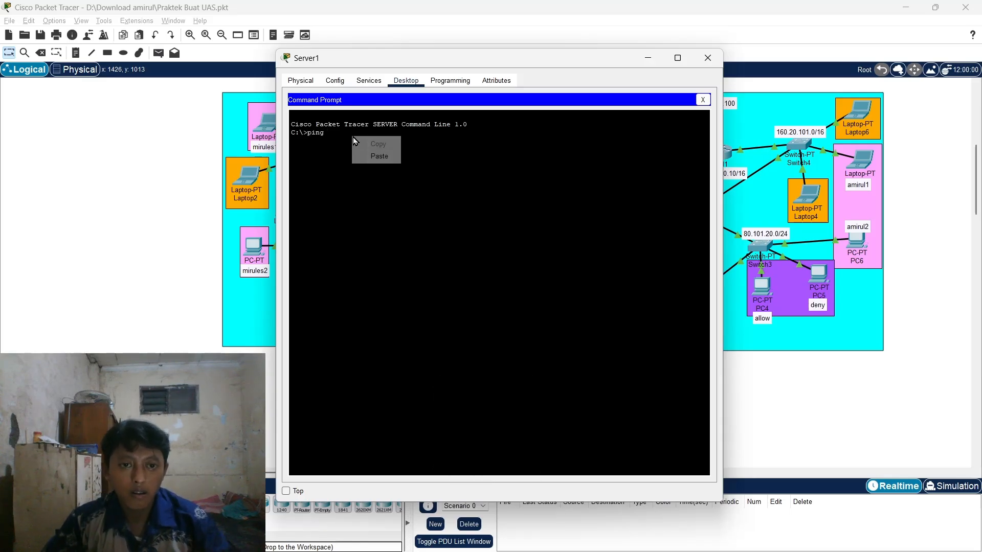
type("80.101.20.3")
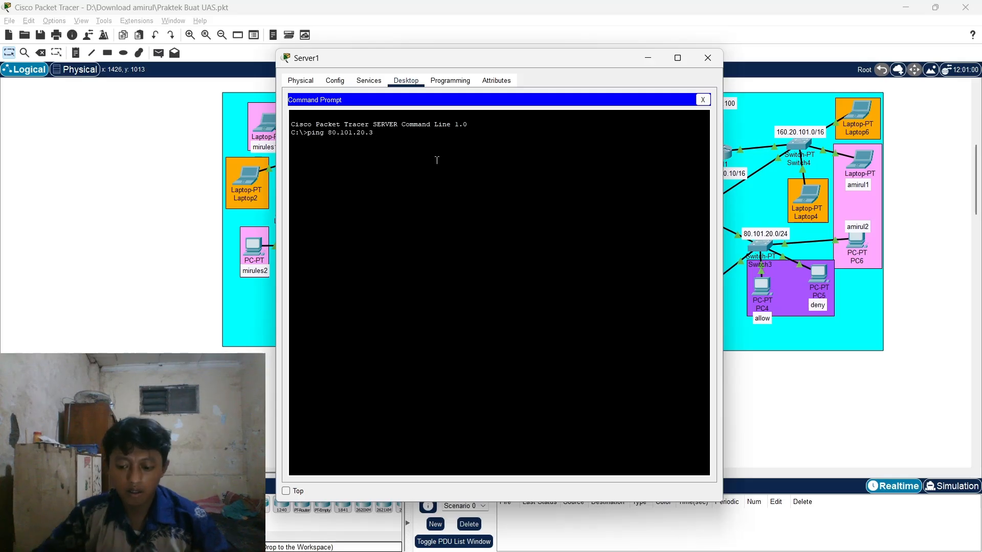
key("Return")
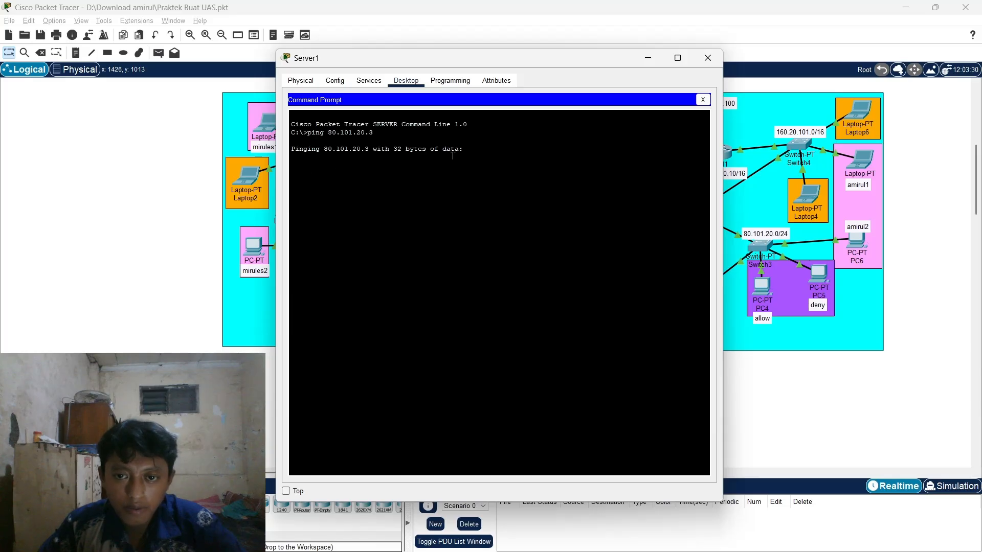
- Rerun the ping against 80.101.20.4, which replies with 0% loss
left_click_drag(474, 65, 644, 50)
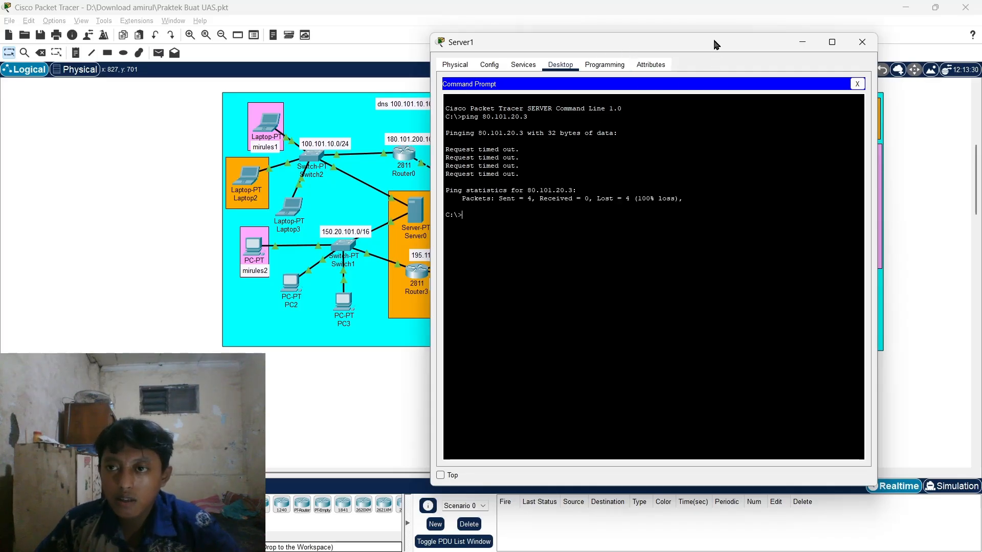
left_click_drag(714, 42, 704, 42)
key("Up")
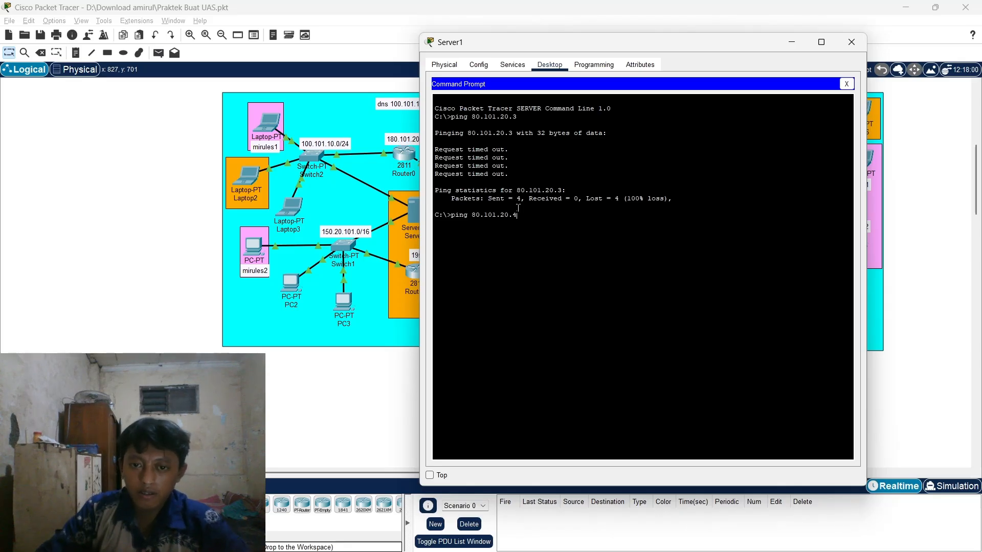
key("Return")
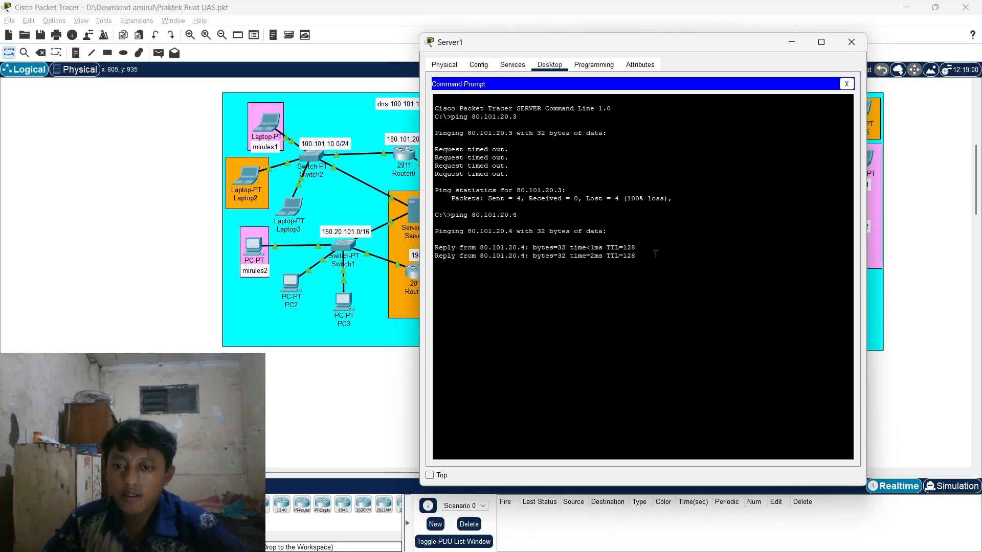
left_click_drag(569, 44, 569, 38)
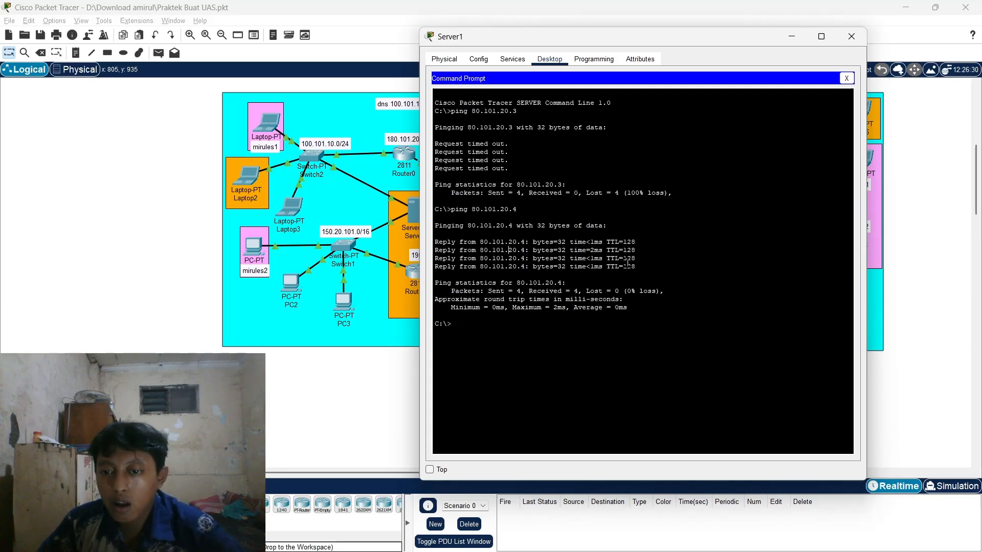
- Close Server1 and open Laptop0's VPN client configuration
left_click(846, 77)
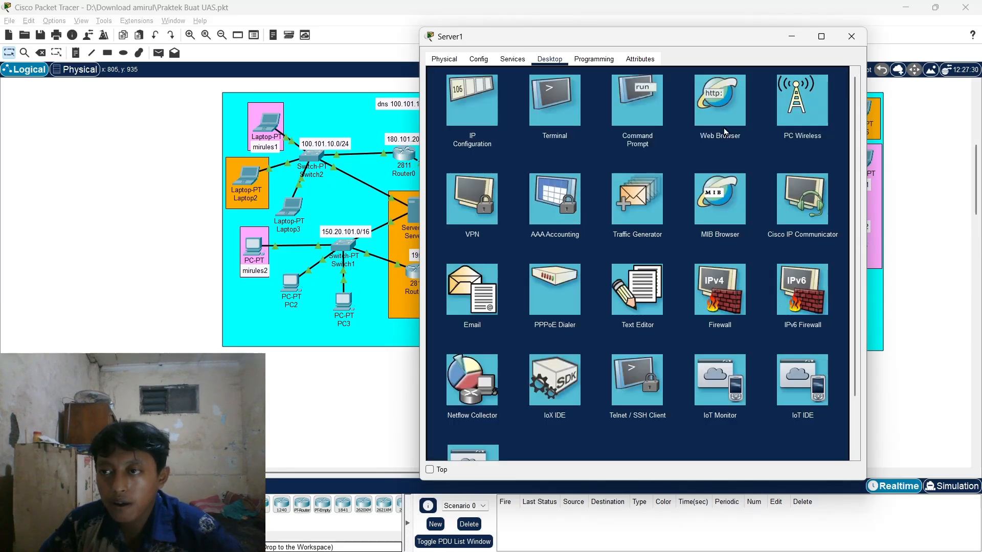
left_click(851, 36)
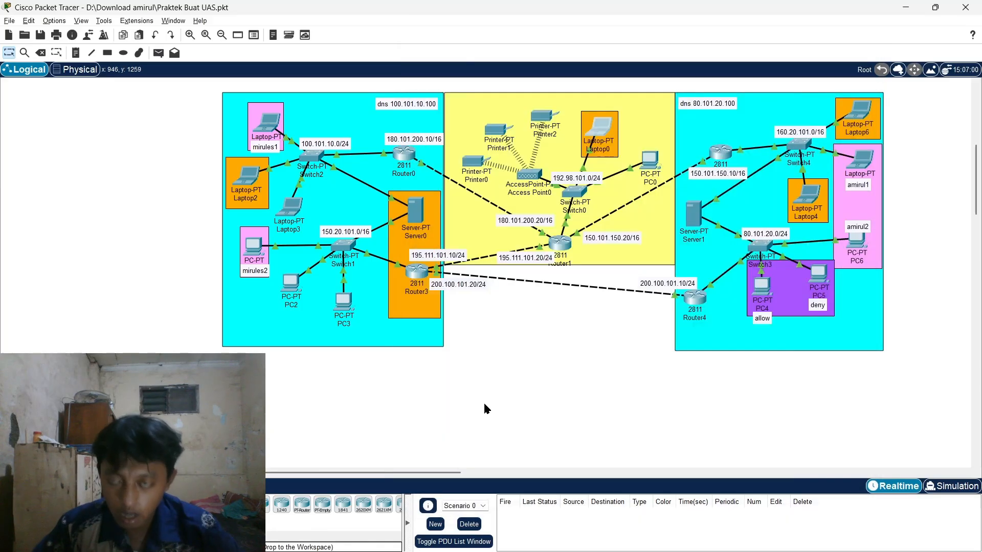
left_click(599, 129)
left_click_drag(533, 90, 580, 68)
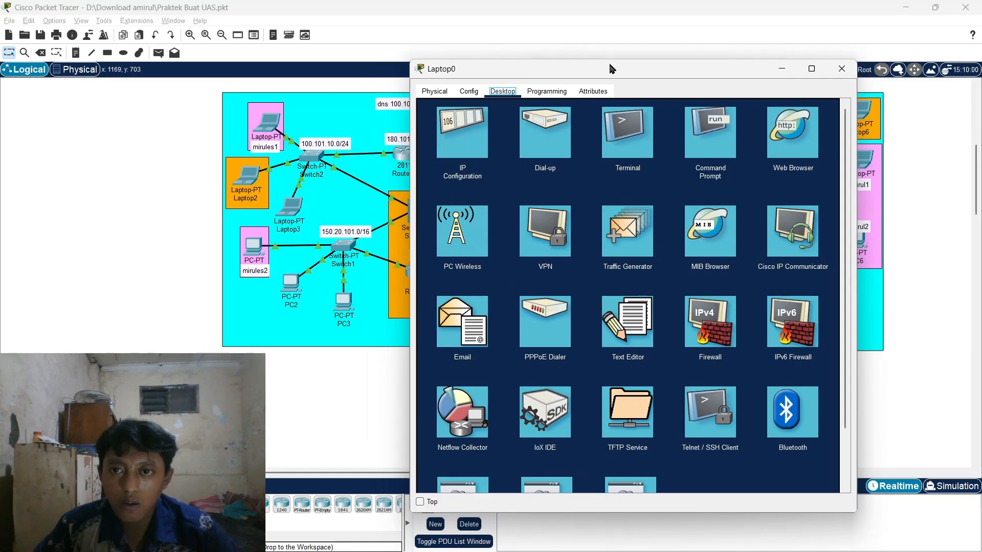
left_click(547, 234)
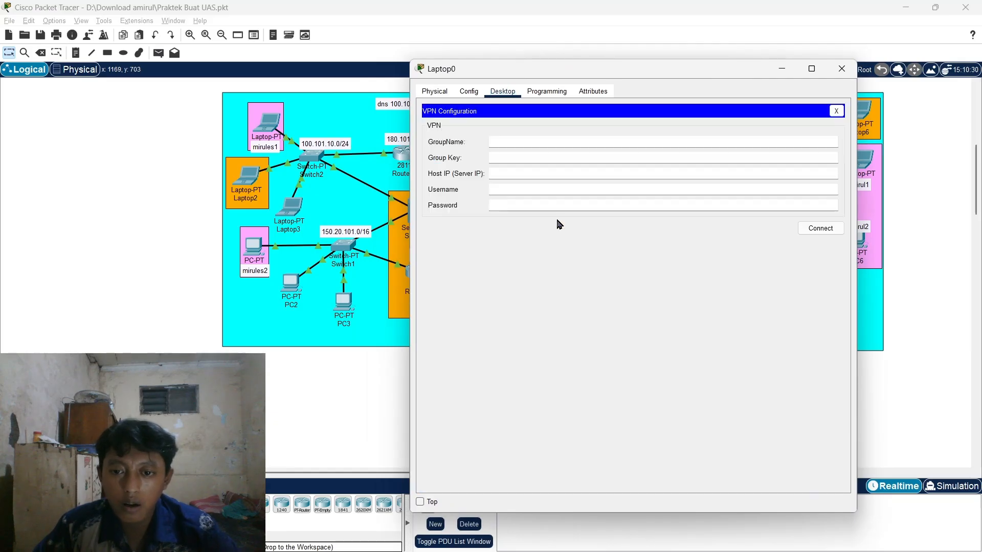
- Enter the VPN group name and group key in Laptop0's VPN form
left_click(492, 141)
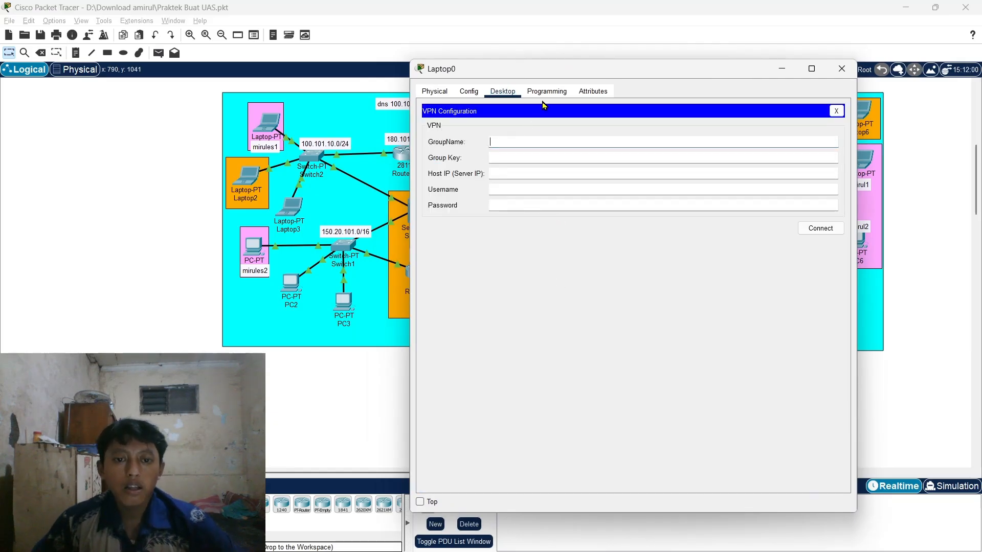
left_click_drag(562, 71, 598, 73)
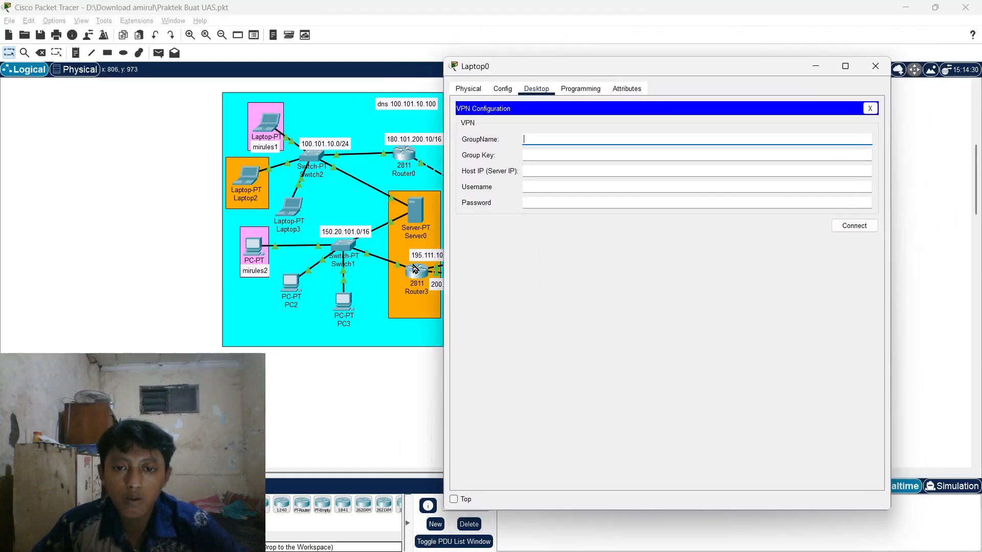
left_click_drag(541, 70, 545, 307)
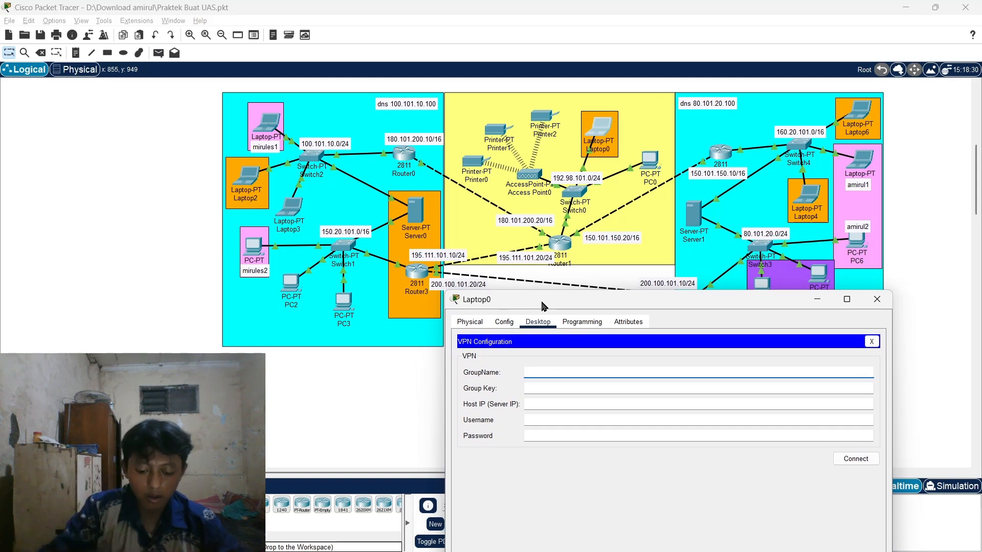
key("Caps_Lock")
type("B")
key("Caps_Lock")
type("er")
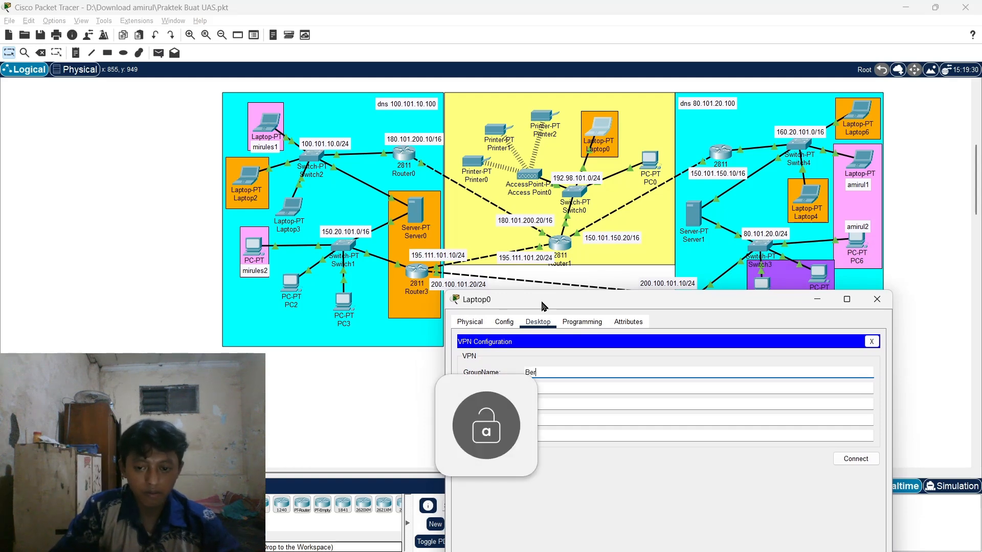
type("sama")
key("Caps_Lock")
type("Amiru")
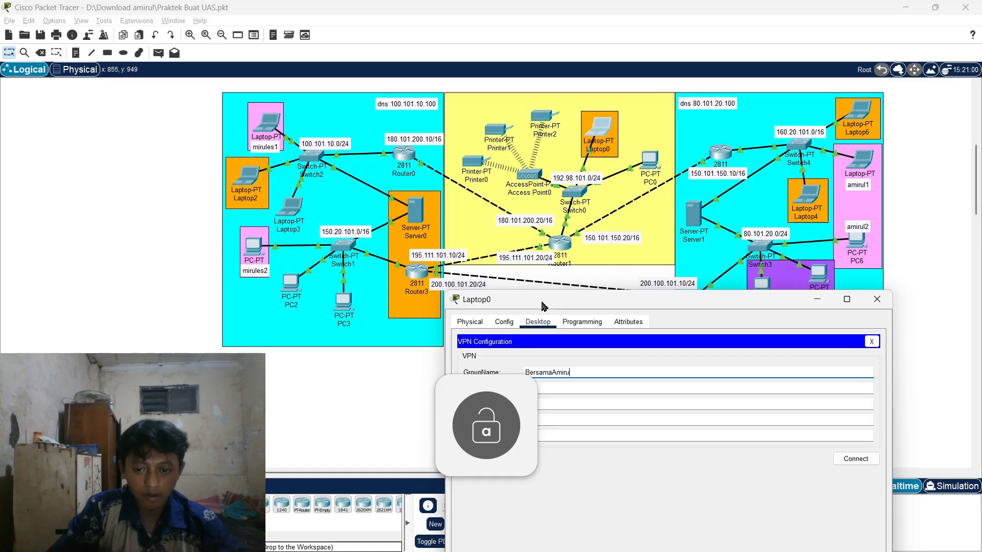
type("l")
left_click(548, 388)
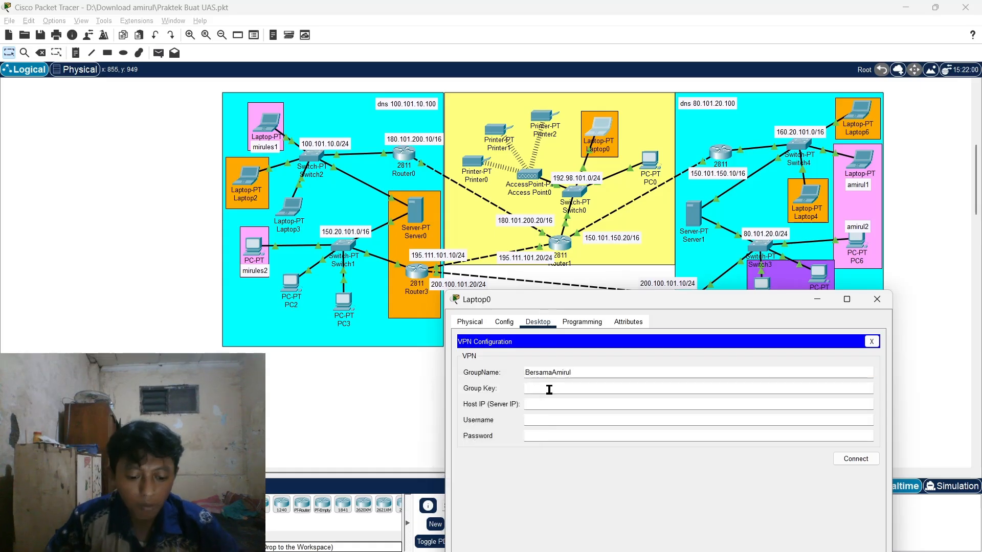
type("pastibisa")
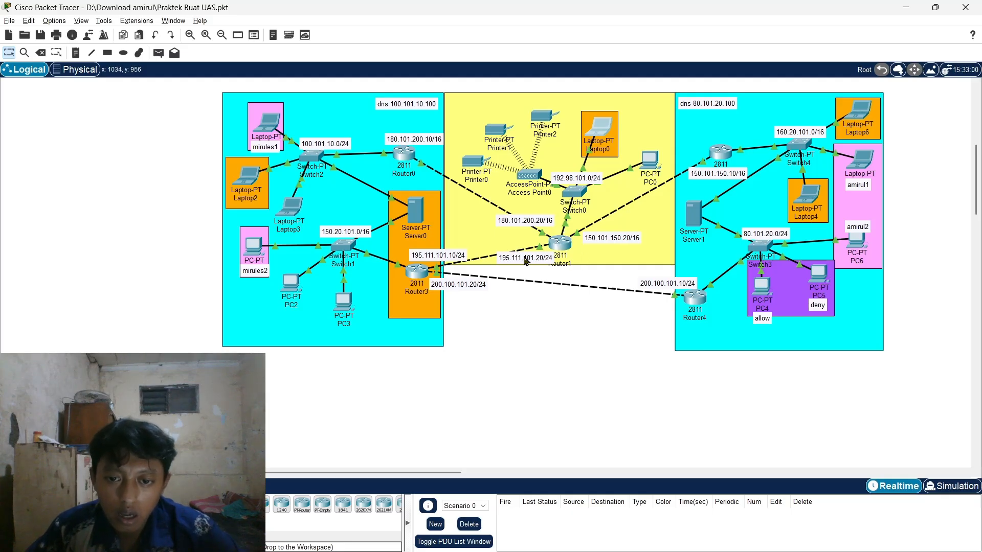
- Check Router3's address note and enter 195.111.101.10 as the VPN server IP
double_click(420, 255)
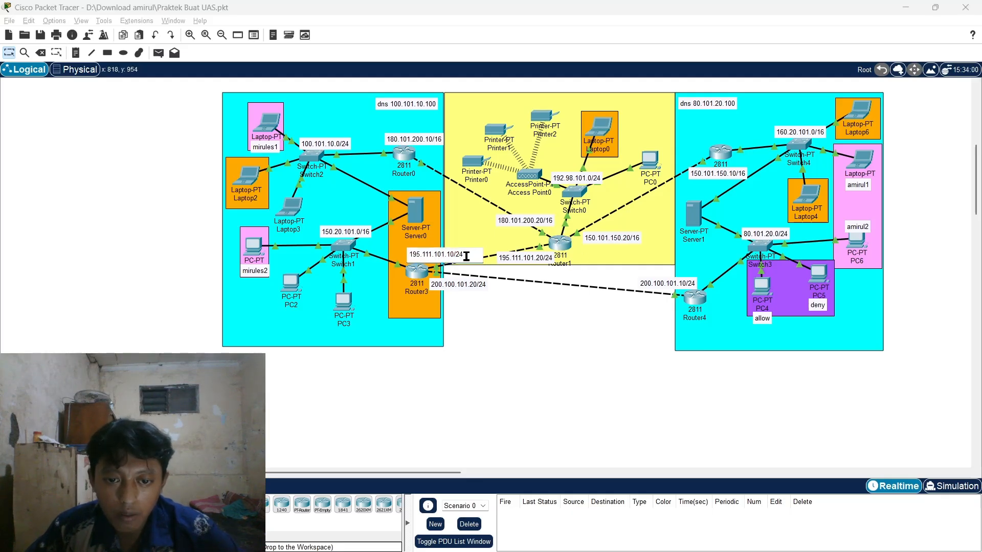
left_click(466, 253)
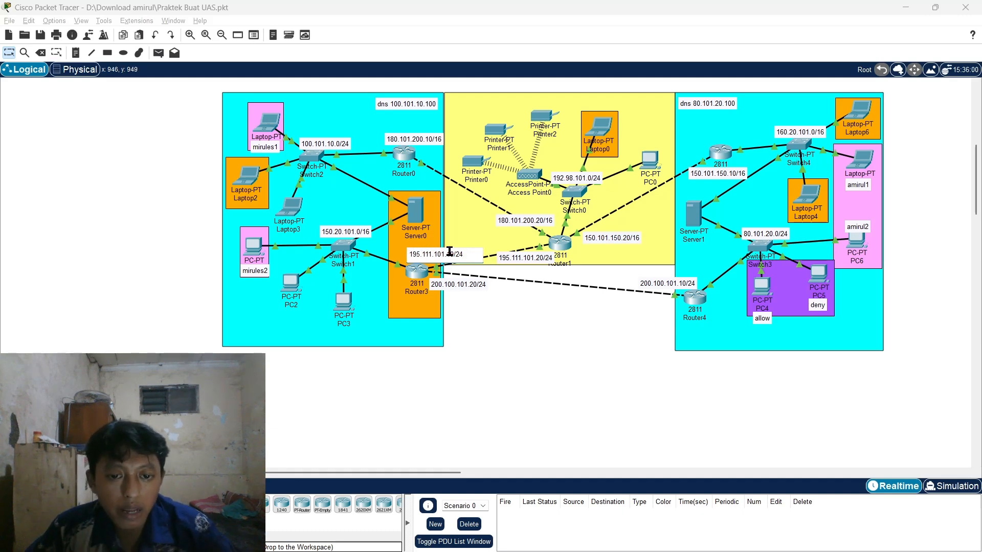
key("alt+Tab")
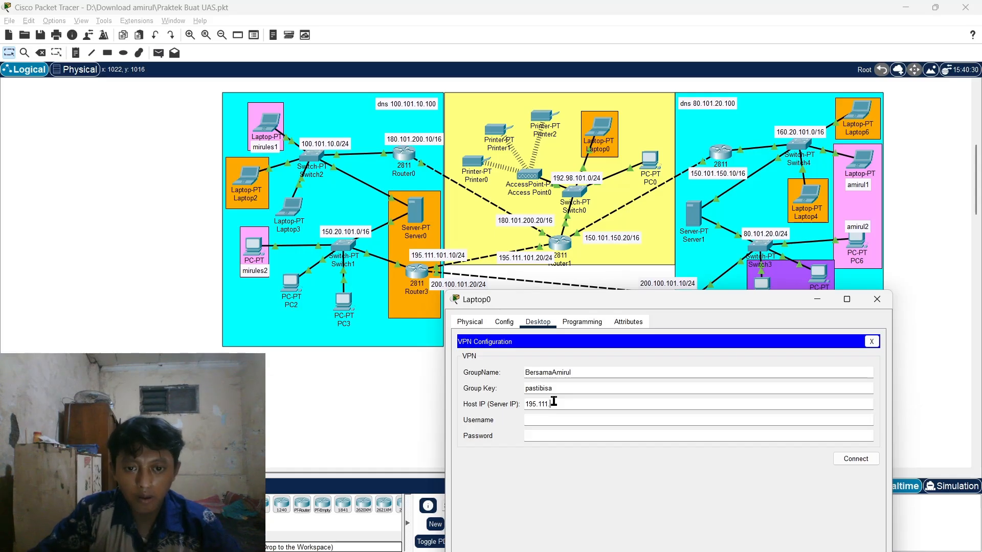
type("195.111.101.10")
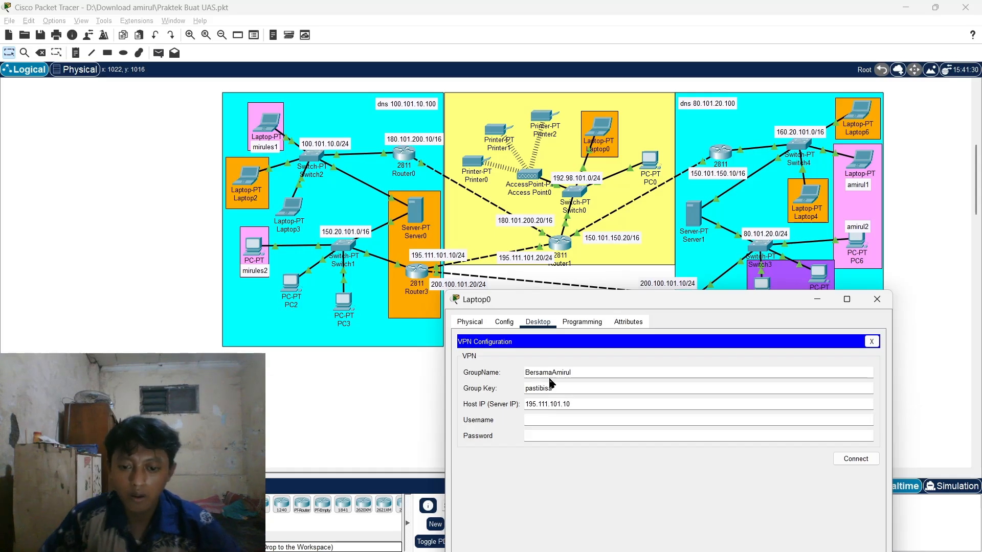
- Enter the VPN username and password and connect Laptop0 to the VPN
key("Caps_Lock")
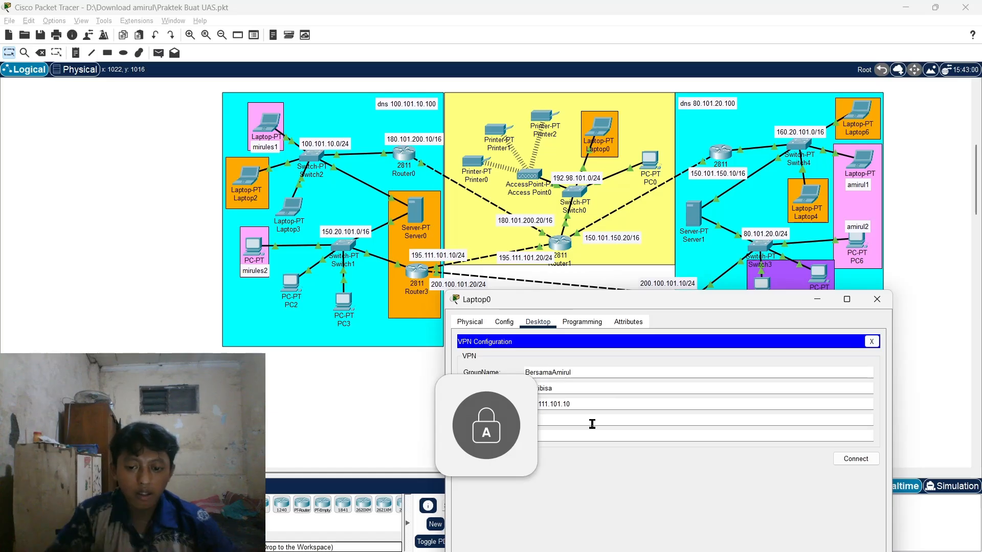
left_click(592, 424)
type("D")
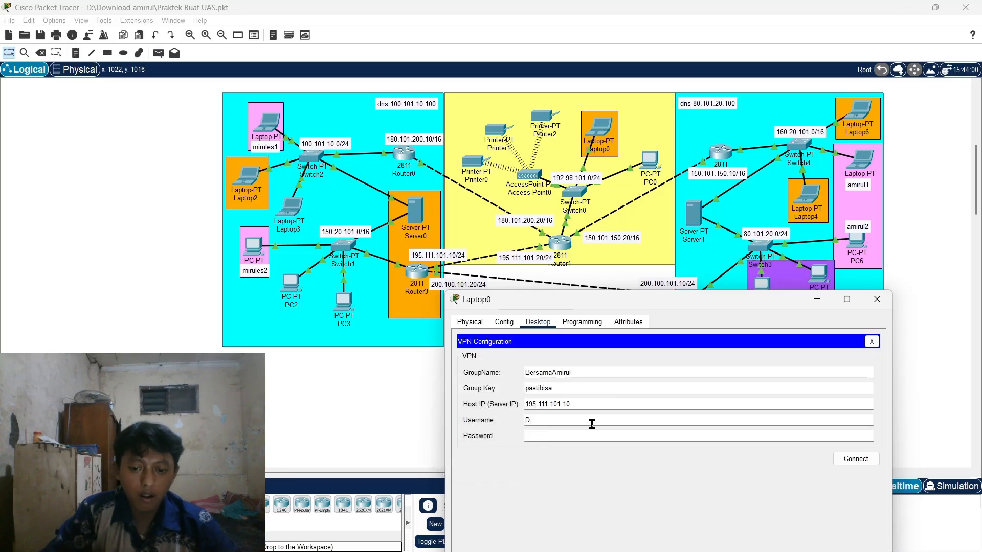
key("Caps_Lock")
type("osen")
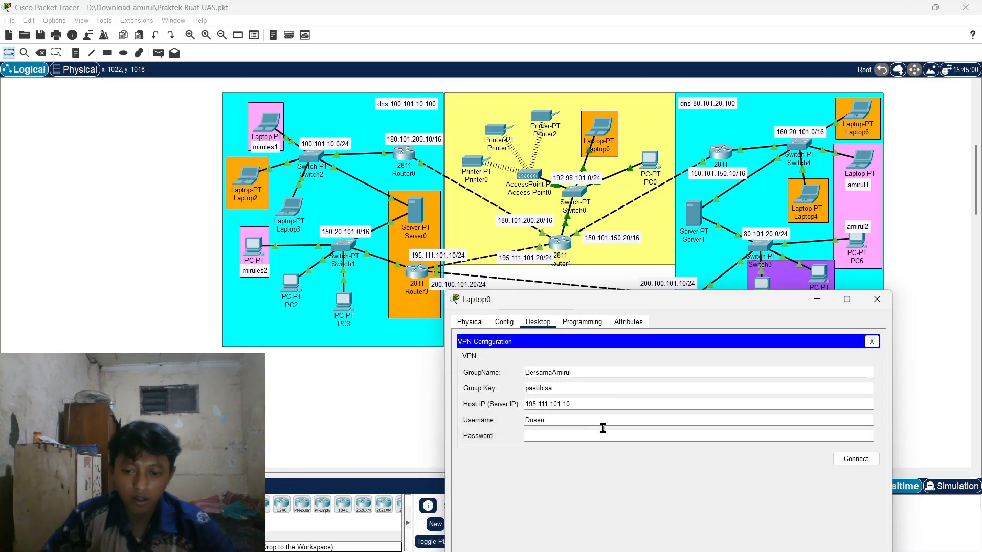
left_click(610, 435)
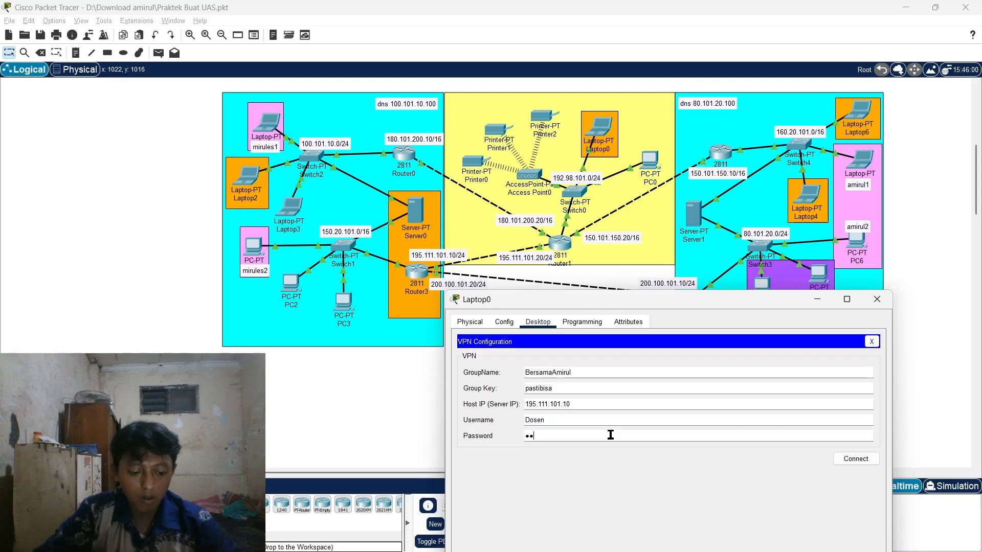
left_click(864, 460)
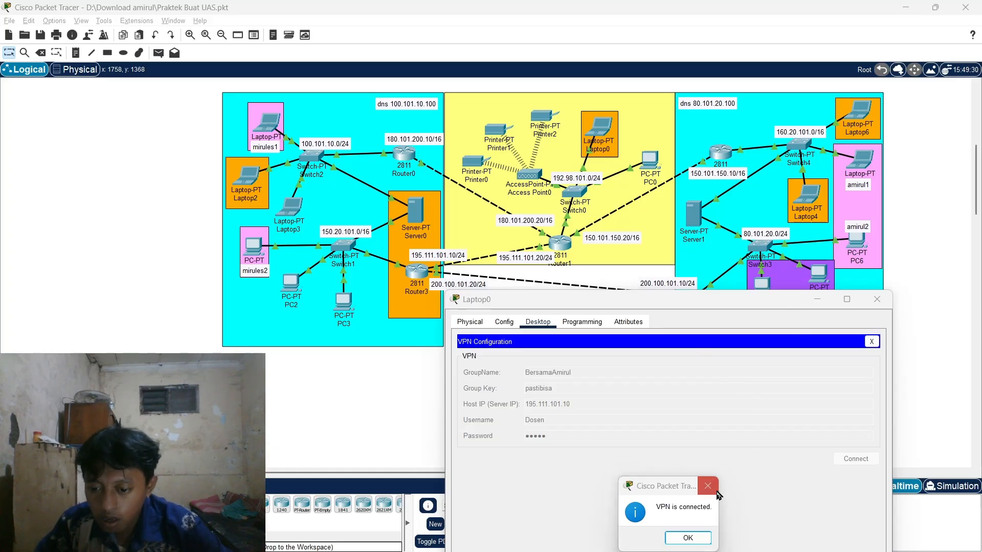
- Dismiss the VPN-connected message and reopen Laptop0 to confirm client IP 101.100.10.10
left_click(699, 537)
left_click_drag(694, 304, 651, 96)
key("alt+F4")
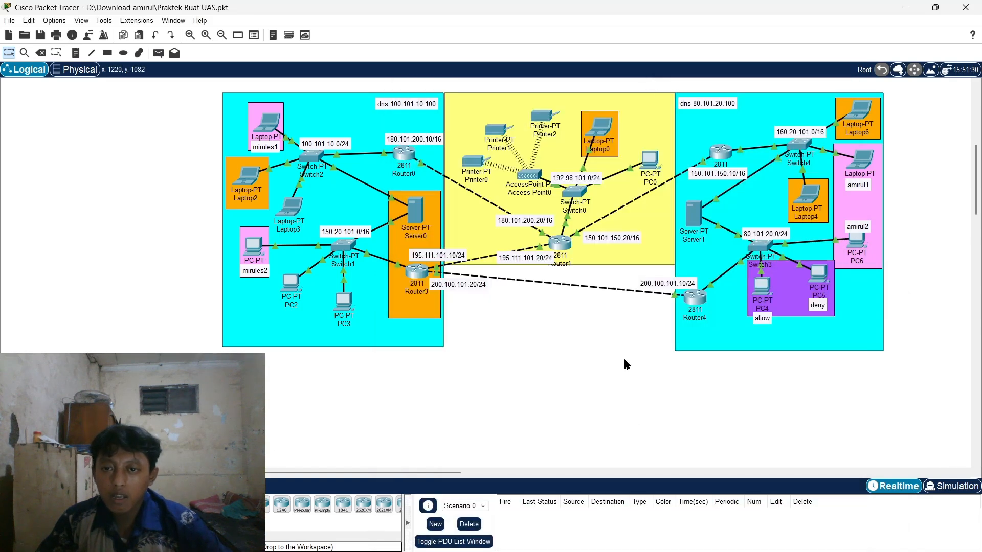
left_click(596, 137)
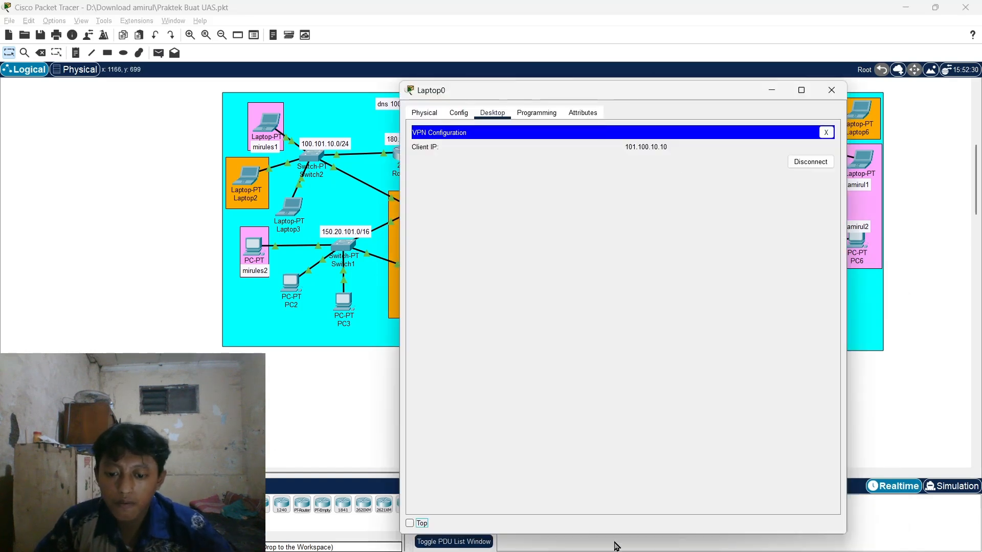
left_click_drag(611, 538, 660, 328)
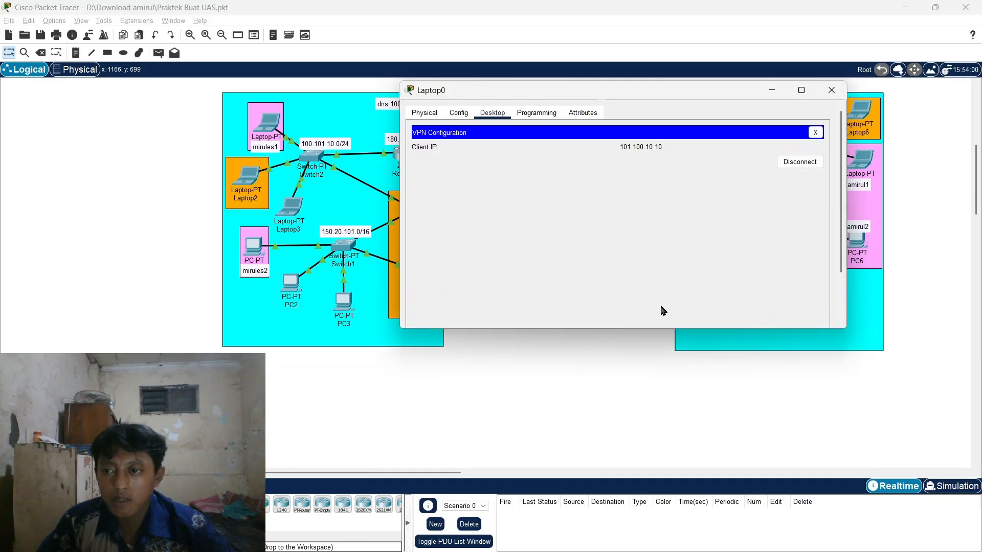
left_click(832, 90)
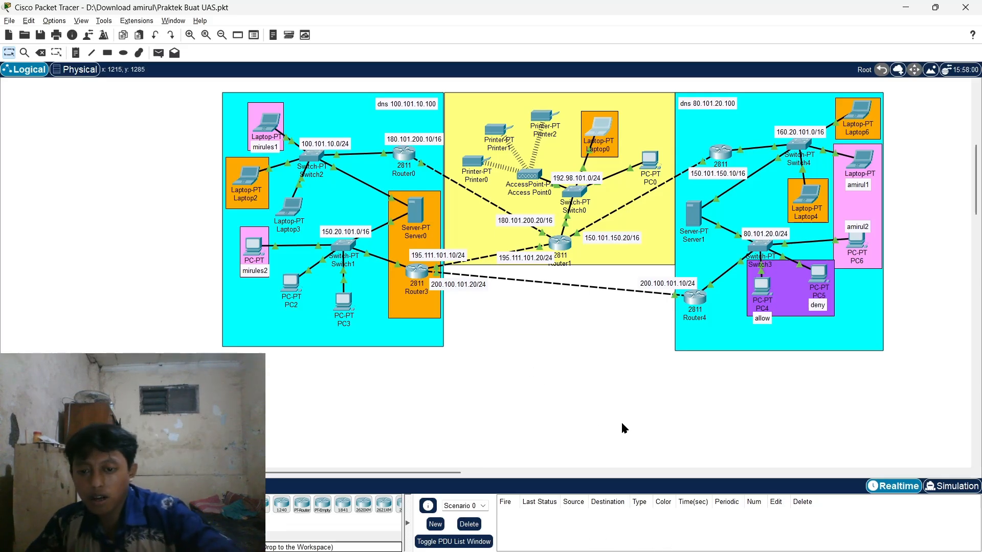
- Add simple ping PDUs from Server0 to Server1 and from PC3 to Laptop6
key("p")
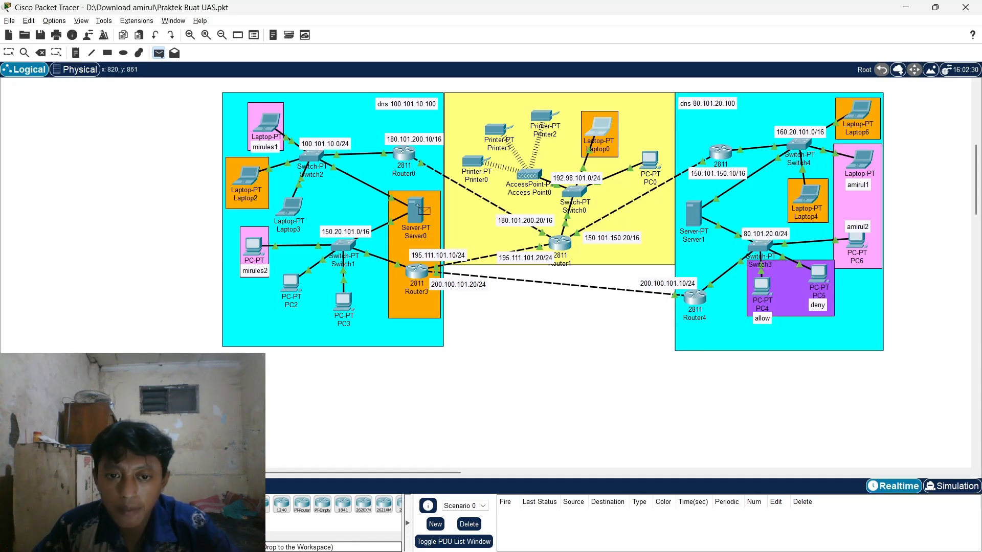
left_click(420, 210)
left_click(700, 214)
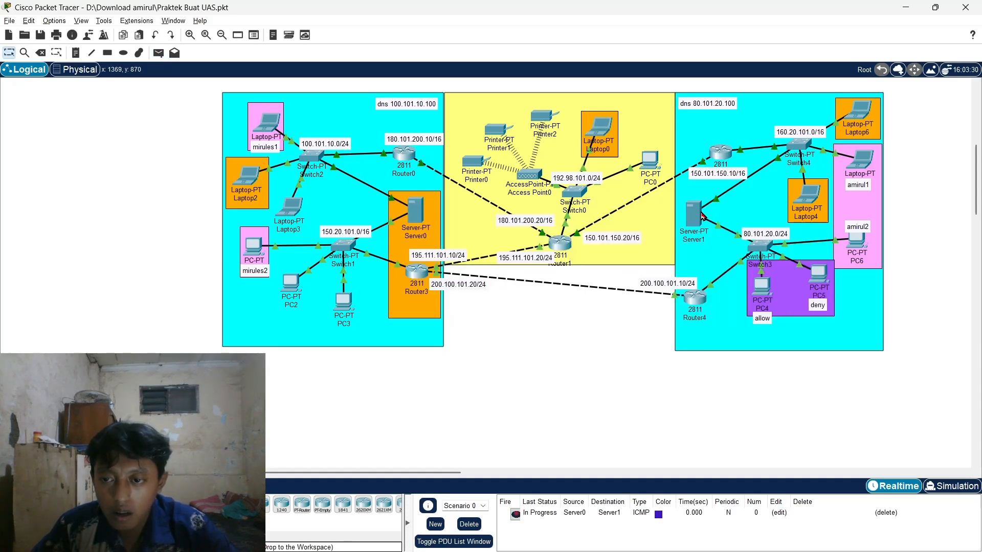
key("p")
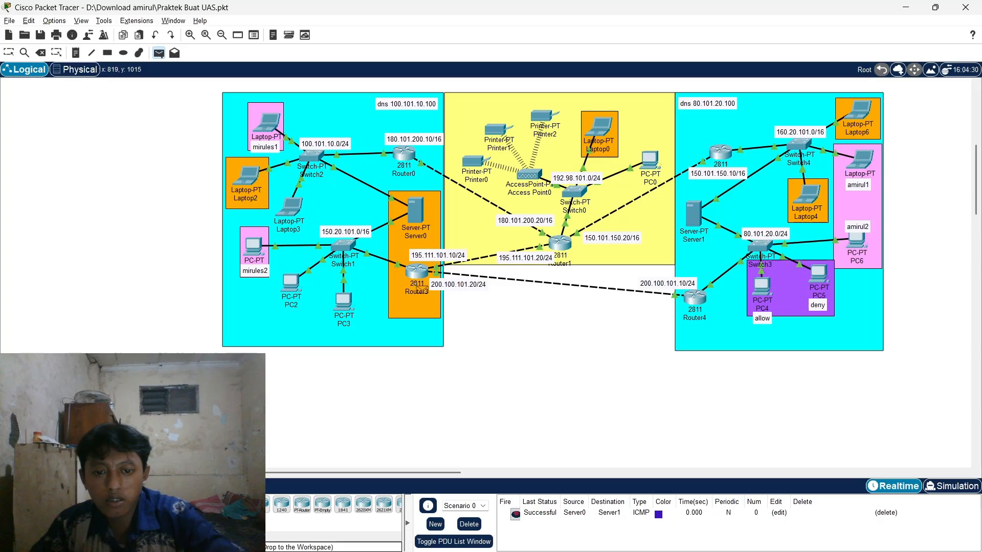
left_click(346, 301)
left_click(856, 114)
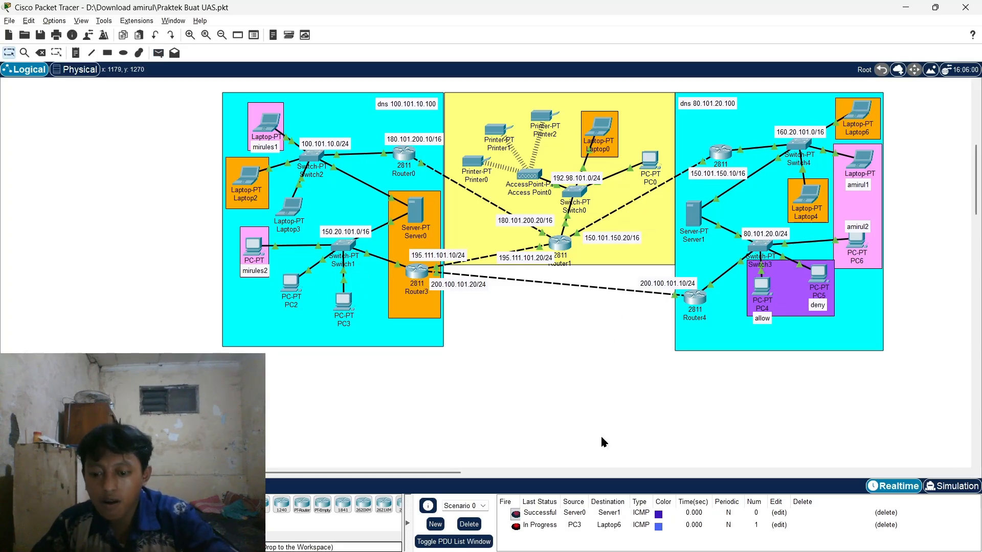
- Ping Laptop1 to PC6 and Laptop2 to Laptop0, re-firing each ping
key("p")
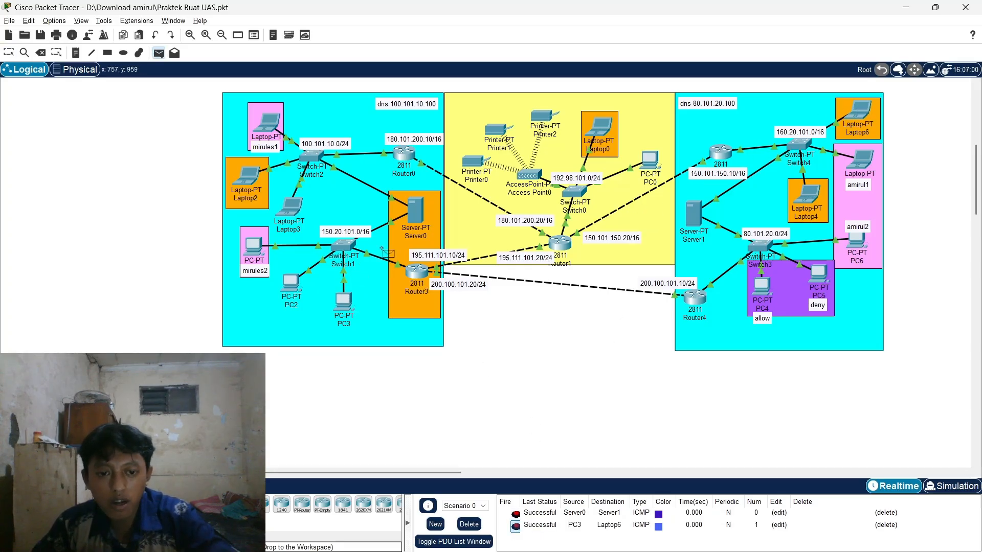
left_click(272, 123)
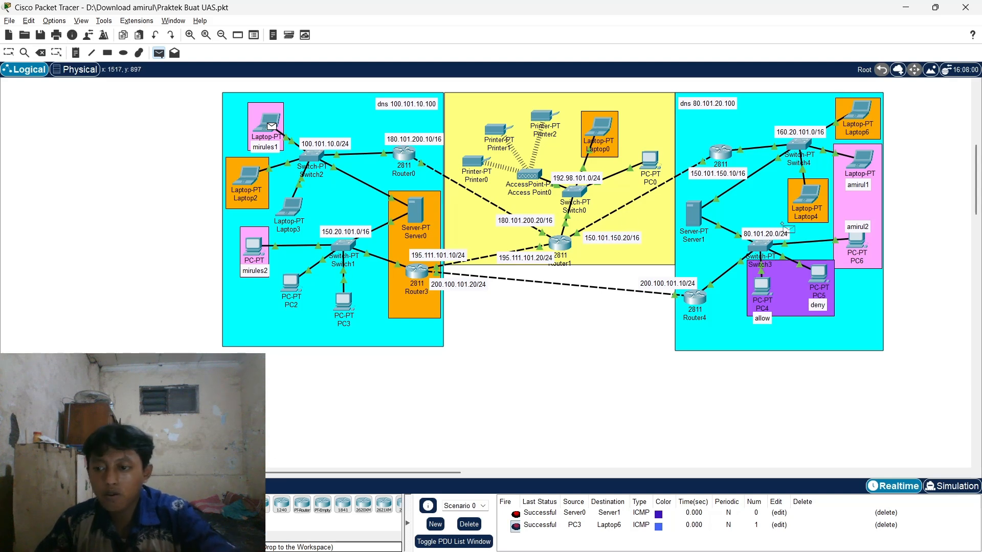
left_click(856, 240)
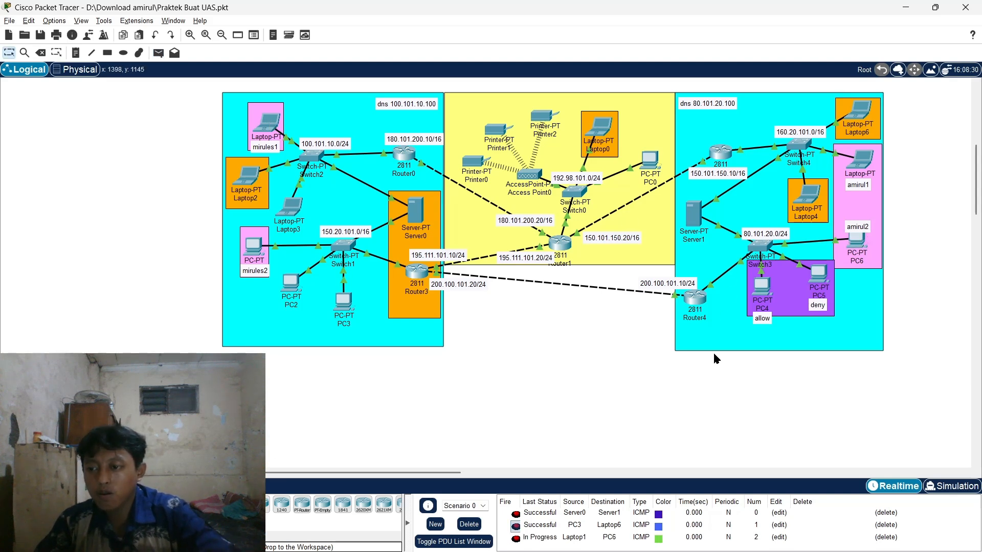
left_click(515, 539)
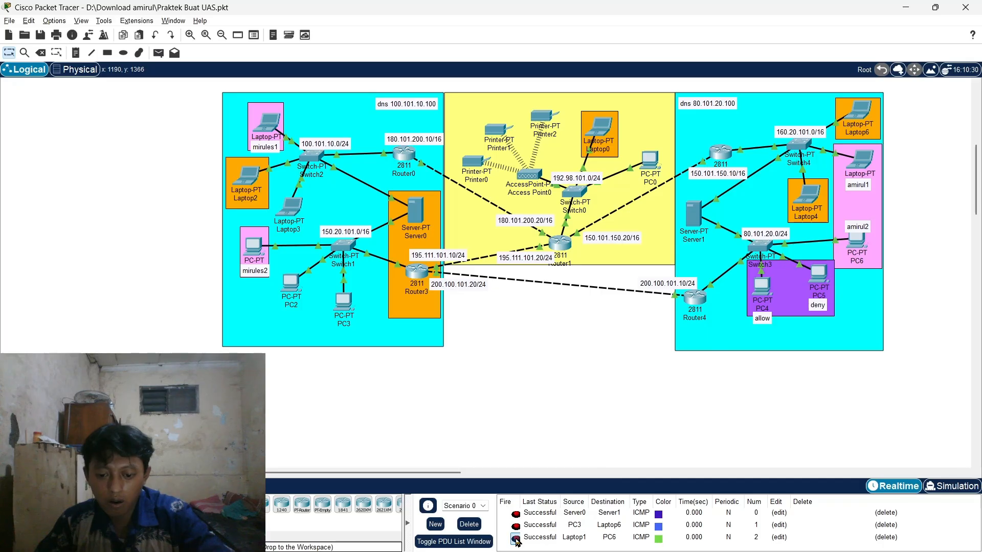
key("p")
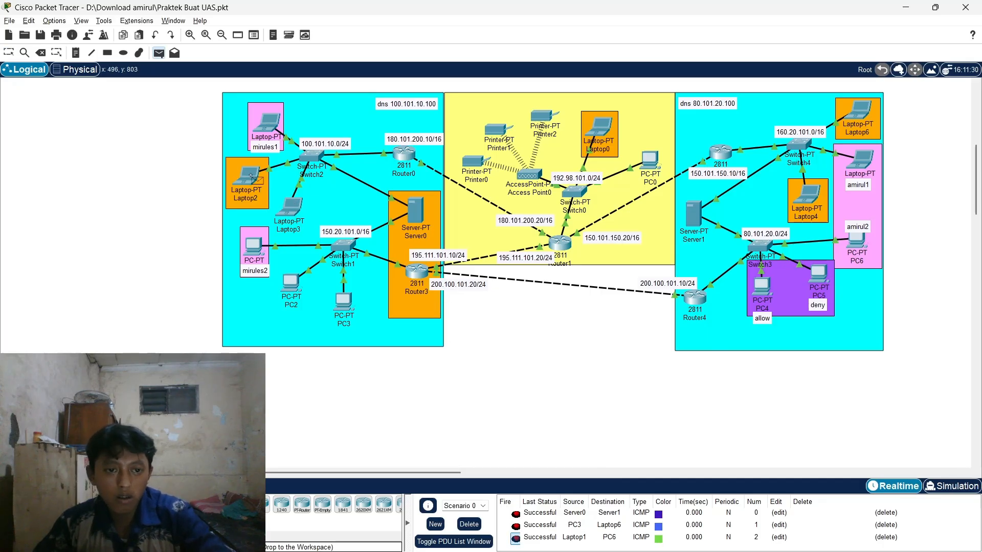
left_click(250, 175)
left_click(599, 128)
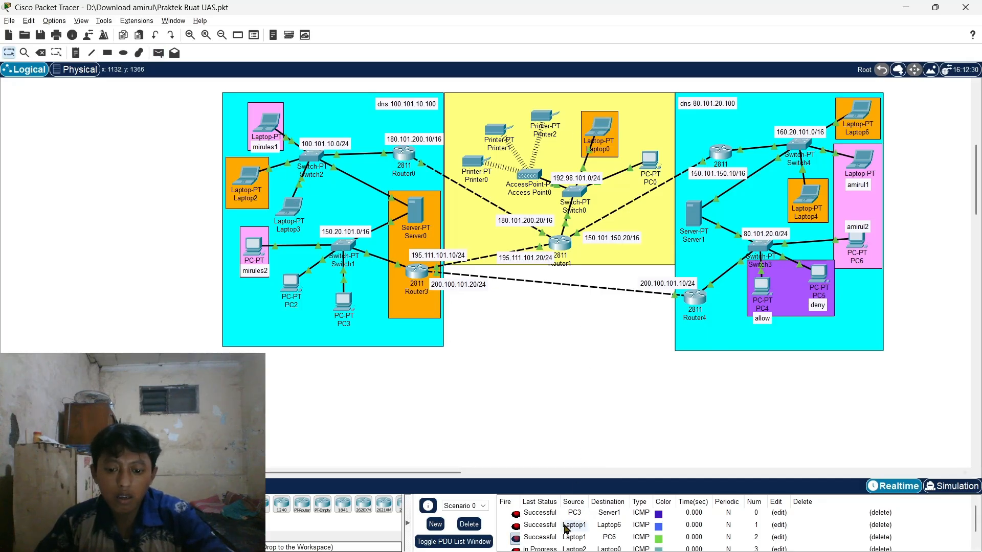
left_click(516, 538)
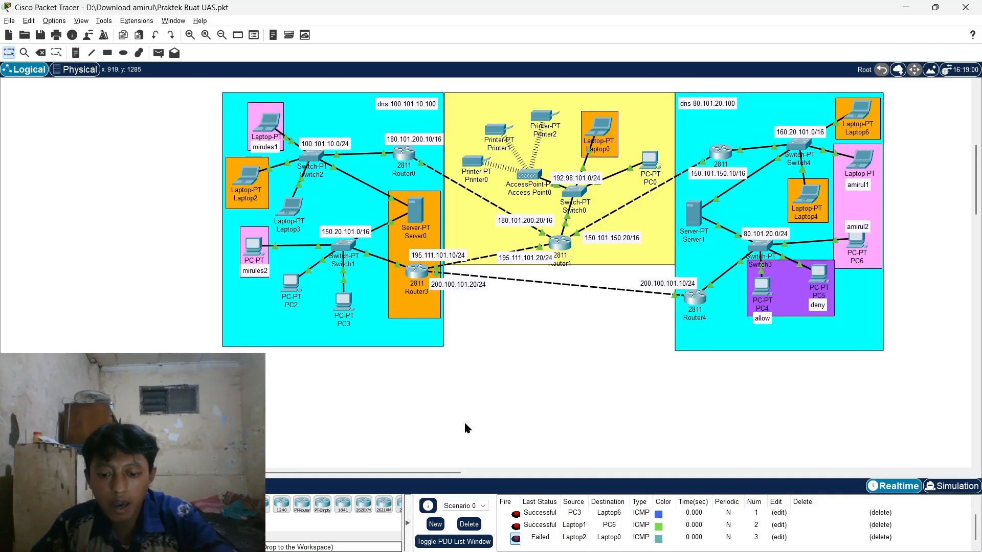
- Ping PC3 to Laptop5, then add and delete a PC3 to PC4 ping
key("p")
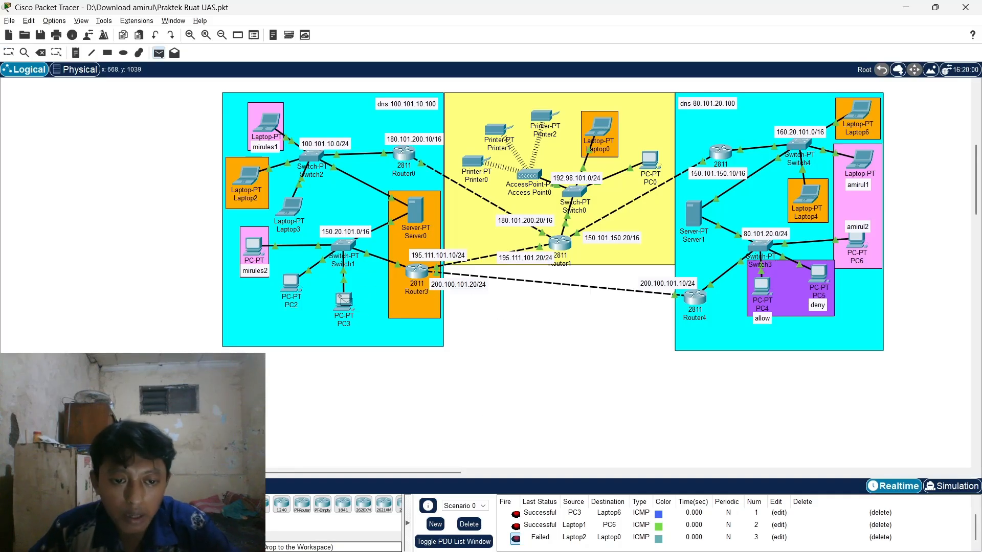
left_click(343, 299)
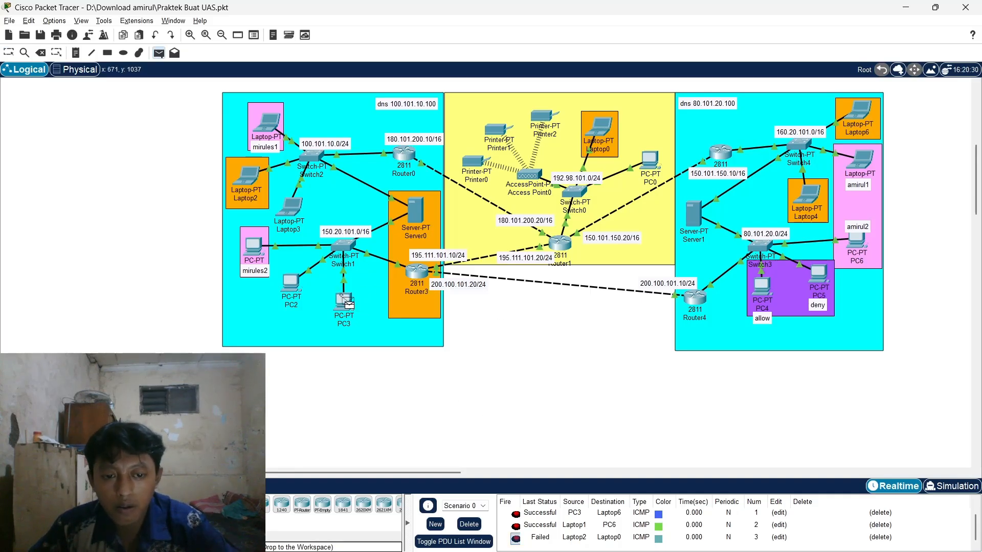
left_click(867, 169)
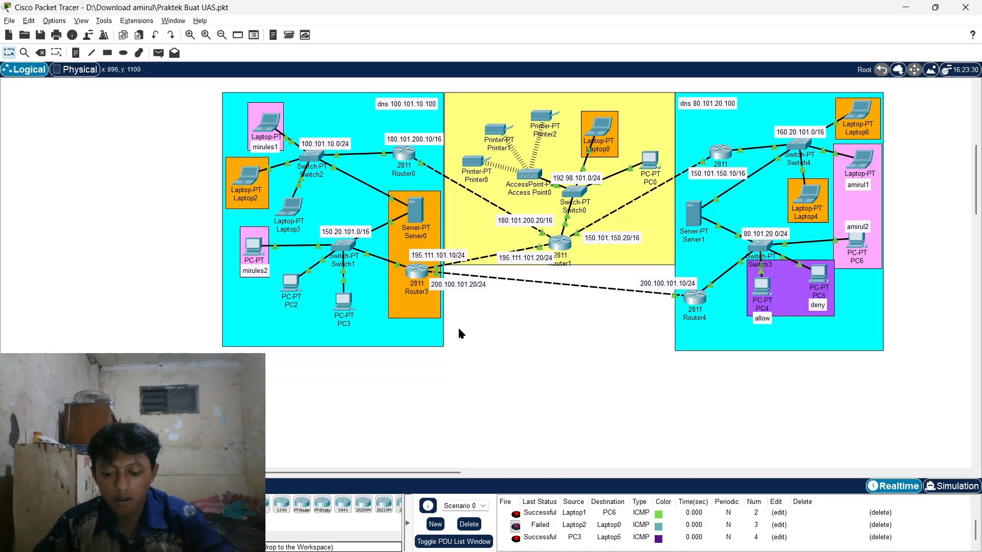
key("p")
left_click(350, 302)
left_click(761, 286)
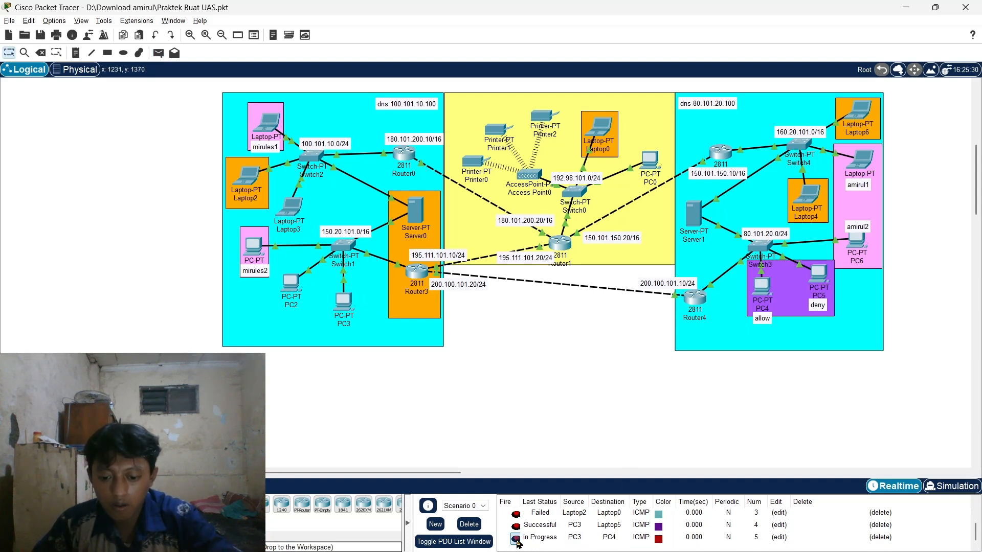
left_click(880, 538)
- Add and remove PC4-to-Server1 and Laptop6-to-PC4 pings from the PDU list
key("p")
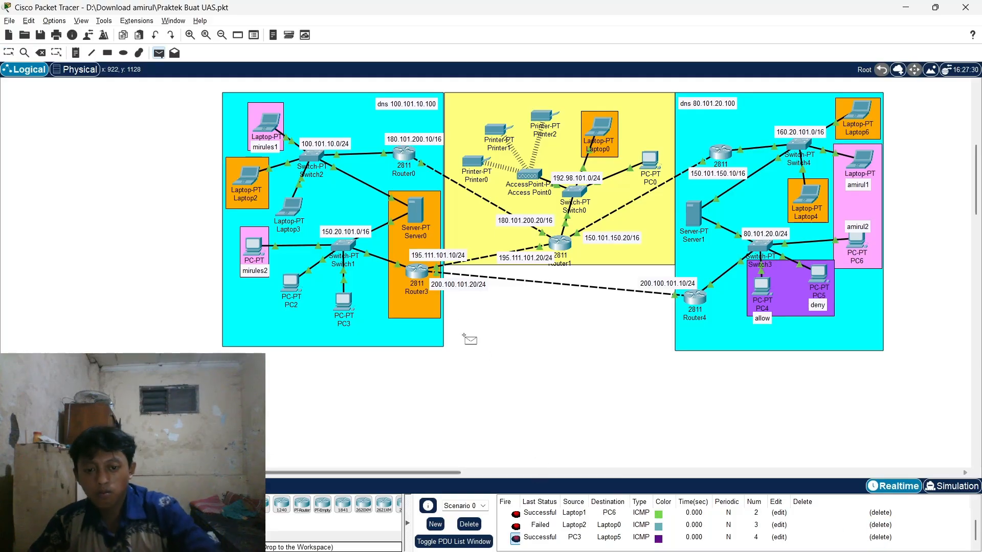
left_click(762, 287)
left_click(694, 214)
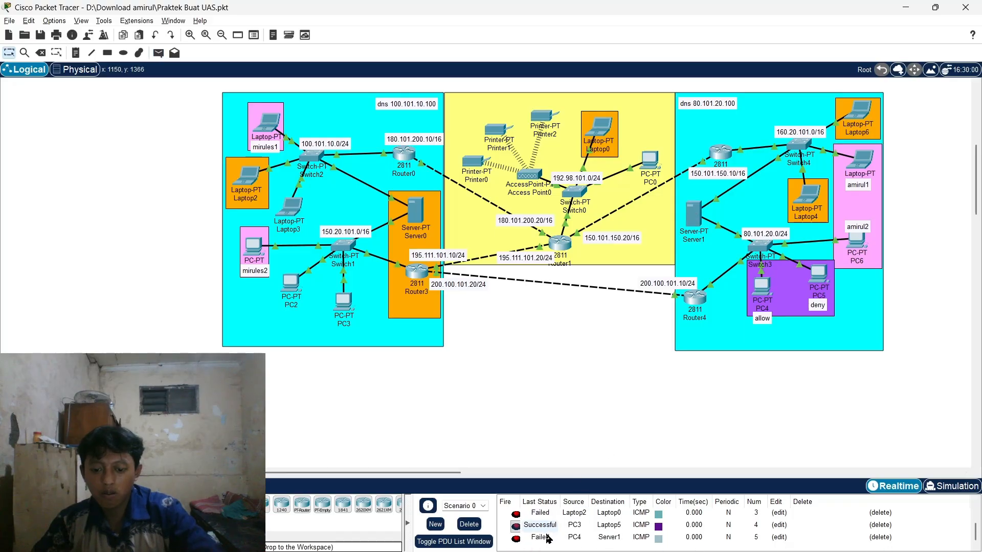
left_click(879, 537)
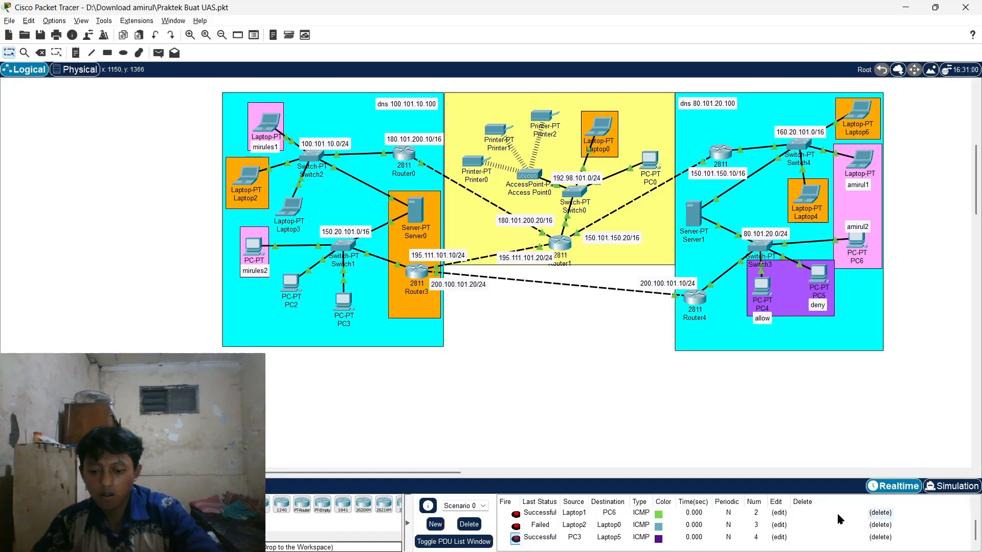
key("p")
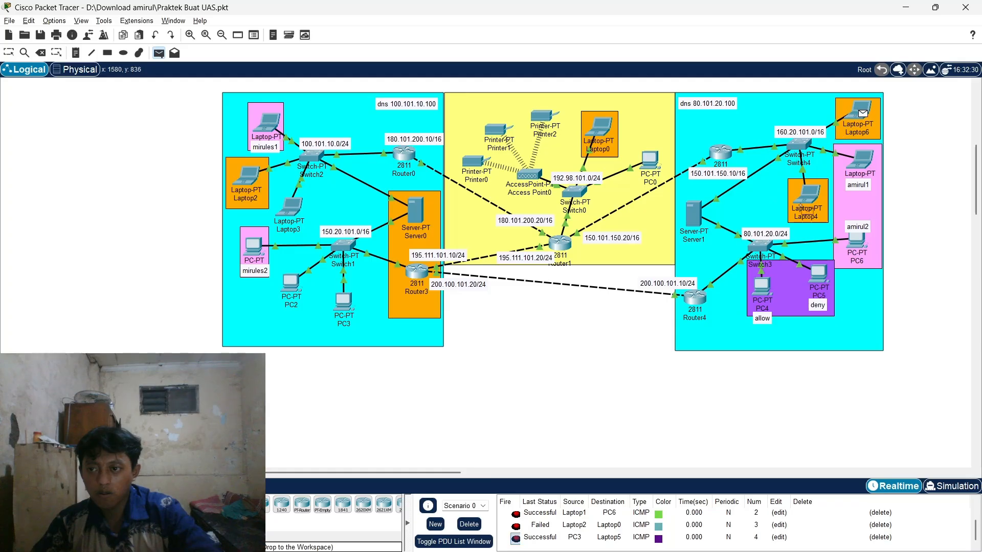
left_click(762, 285)
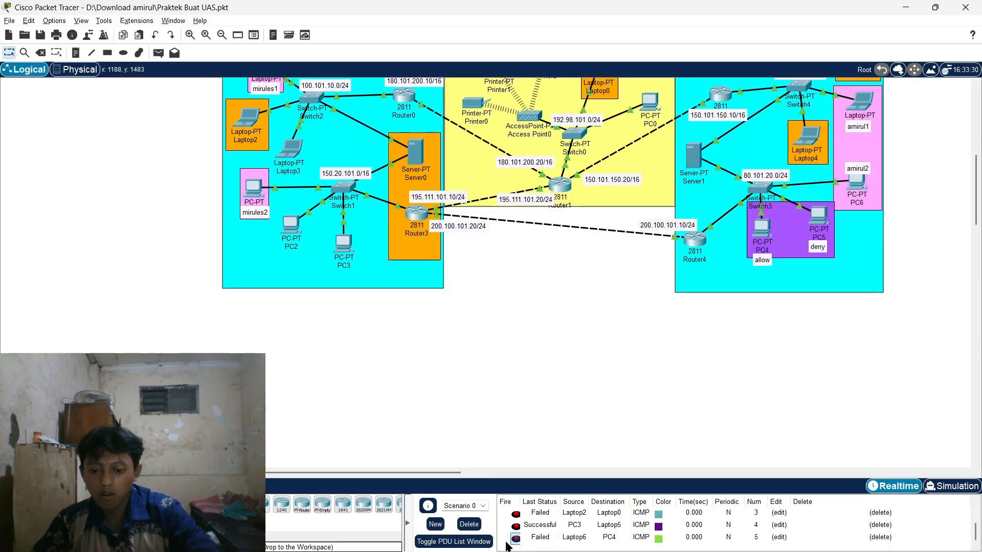
left_click(515, 538)
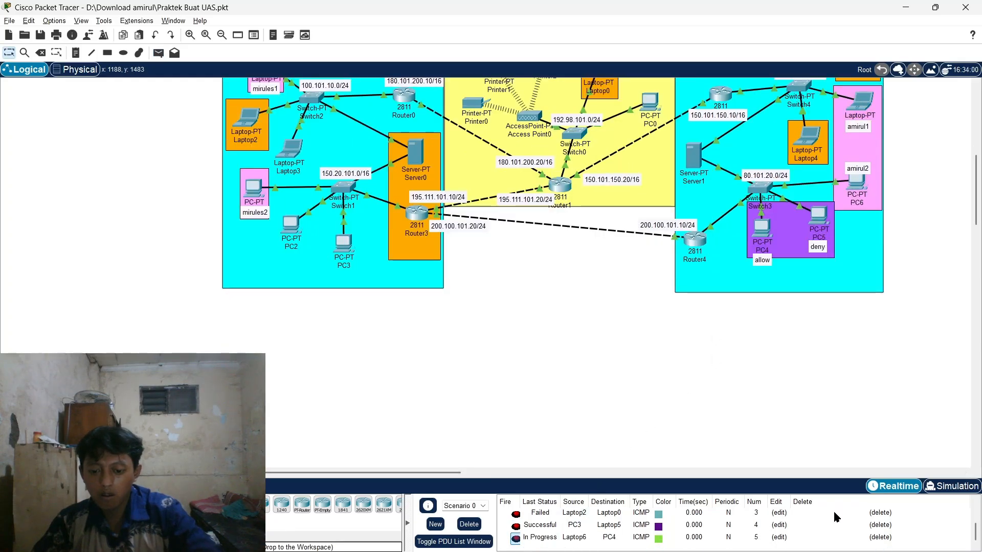
left_click(879, 537)
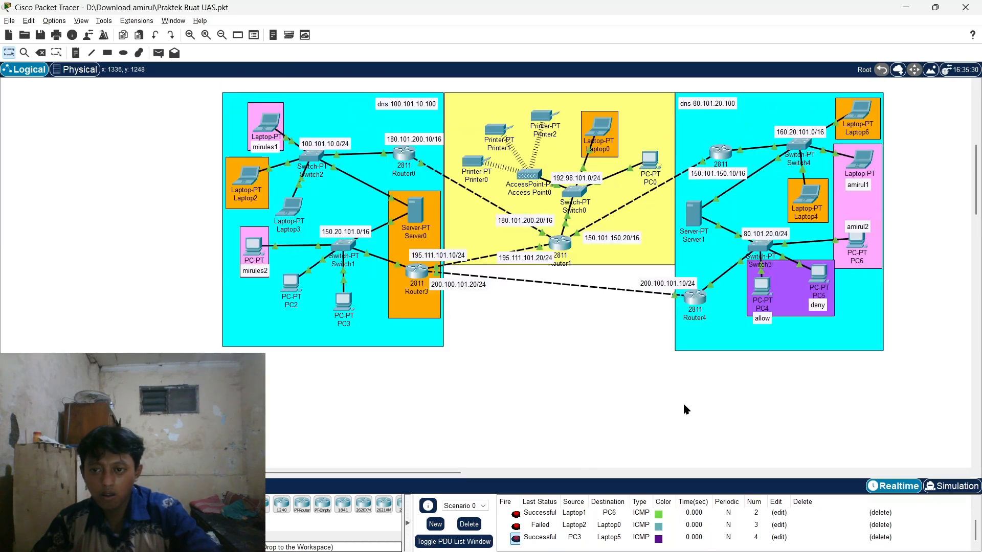
scroll(656, 393, "up", 1)
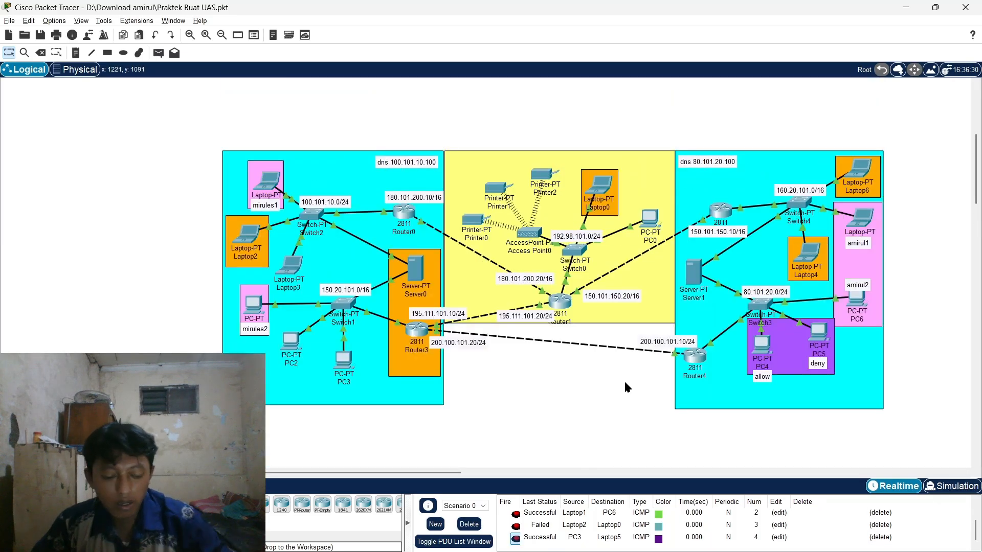